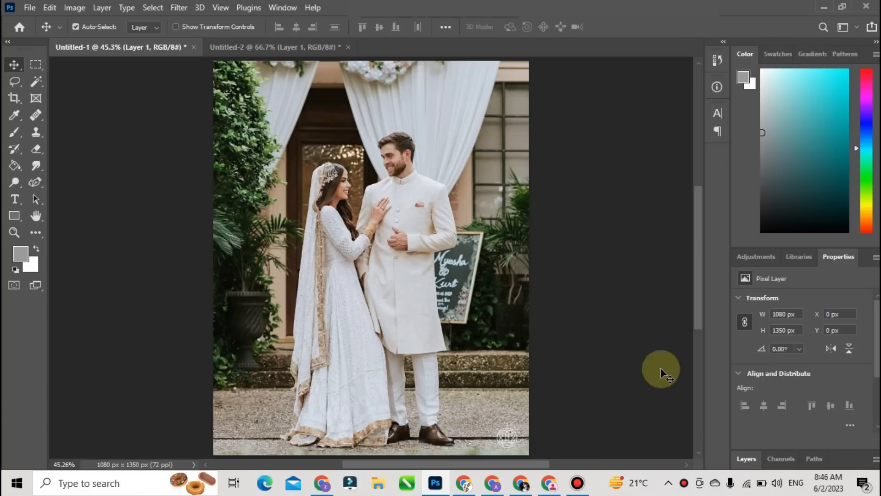
Step: Duplicate Layer 1 and move the copy to about X 37 px, Y 24 px
left_click(747, 459)
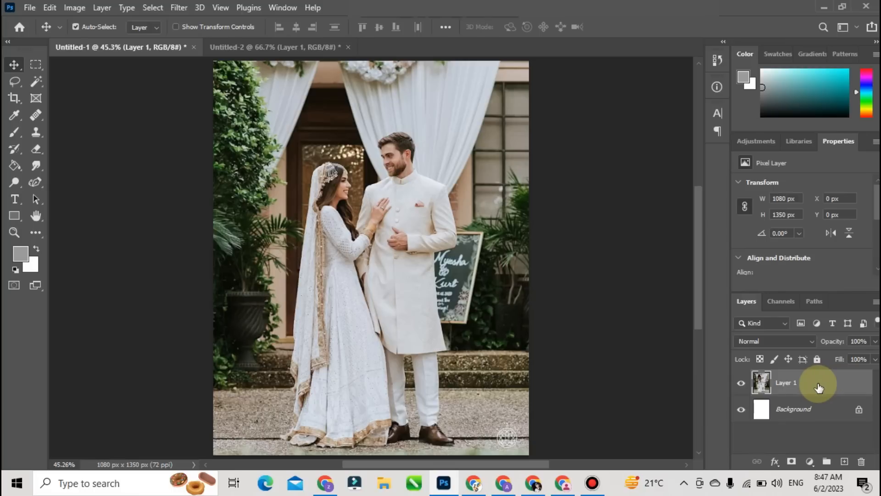
left_click_drag(819, 388, 844, 460)
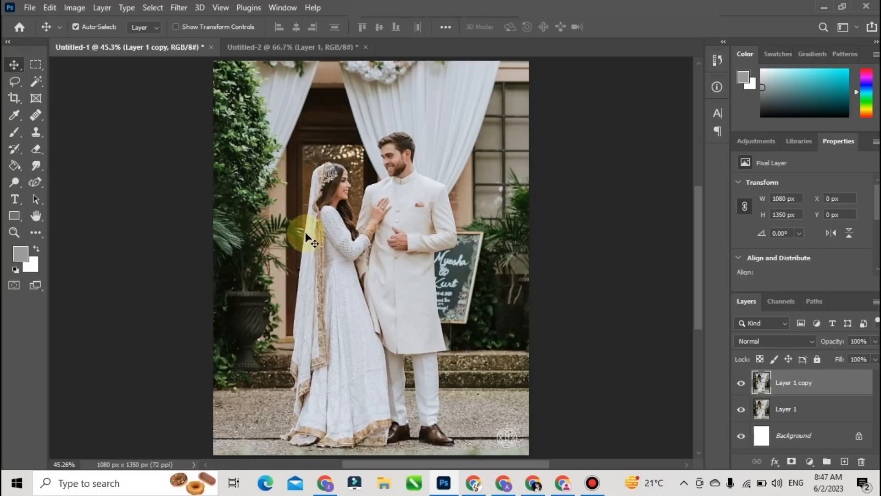
scroll(397, 210, "up", 3)
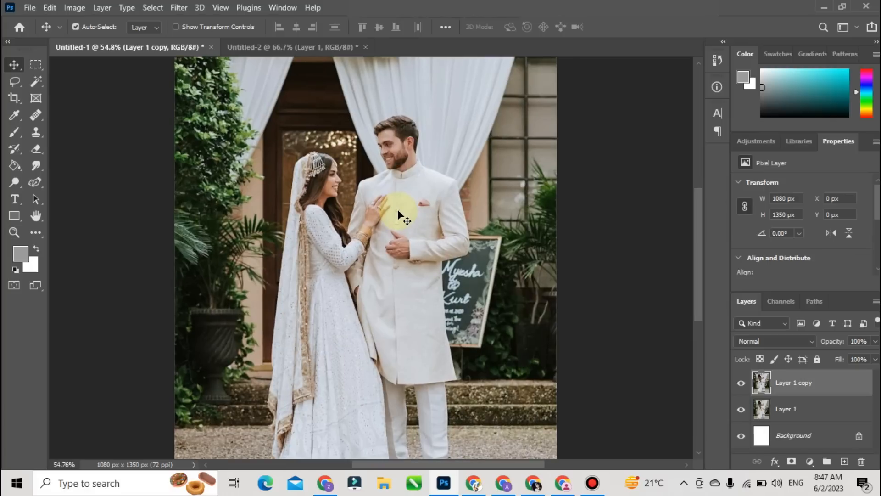
scroll(397, 210, "up", 4)
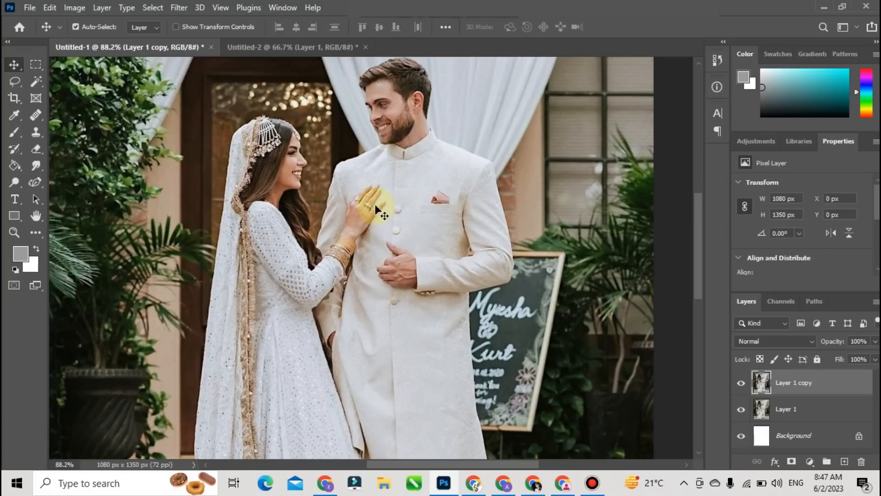
left_click_drag(363, 215, 370, 213)
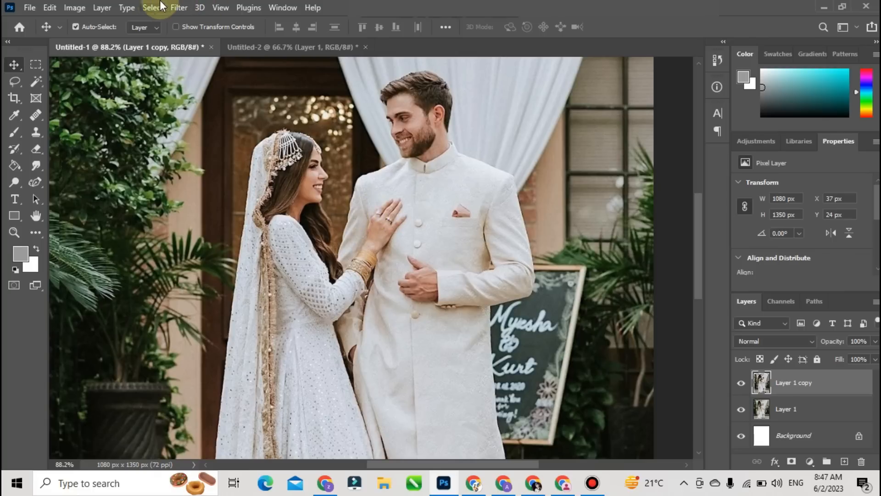
Step: Select the couple automatically using Select Subject with the Object Selection tool
left_click(40, 75)
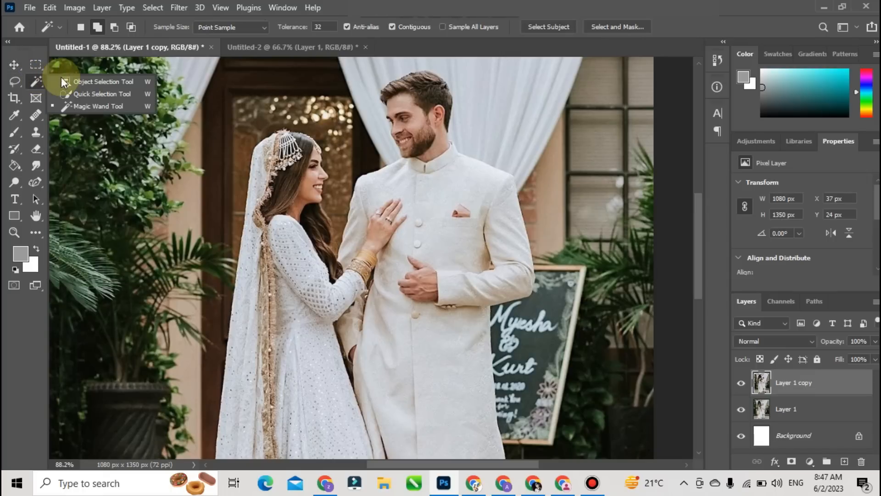
left_click(97, 82)
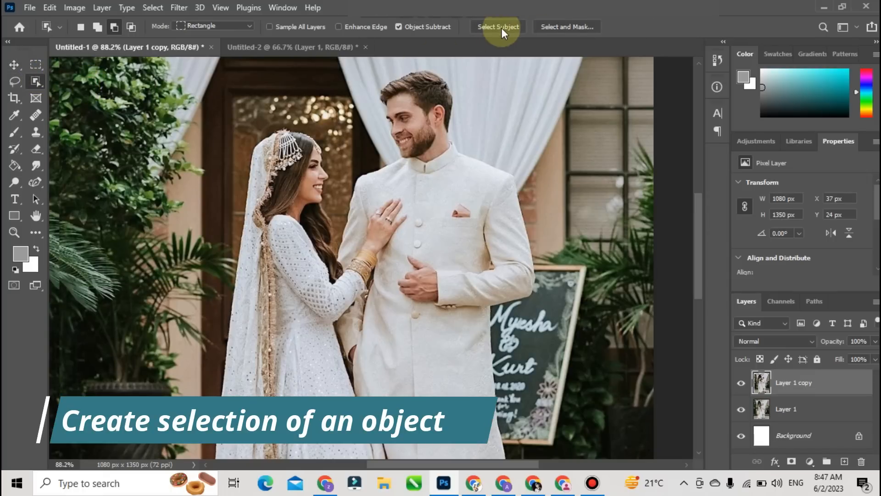
left_click(488, 30)
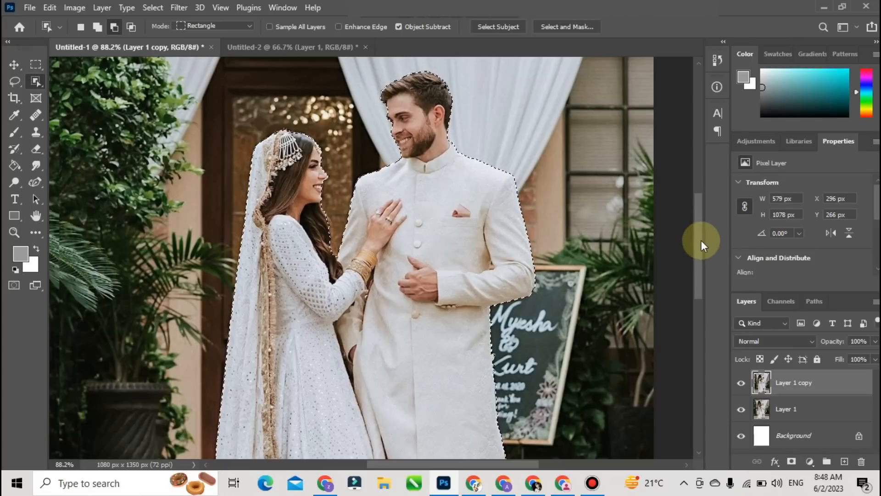
Step: Add the missed parts of the gold hem along the dress's lower edge to the selection using a 40 px Quick Selection brush
left_click_drag(698, 241, 716, 313)
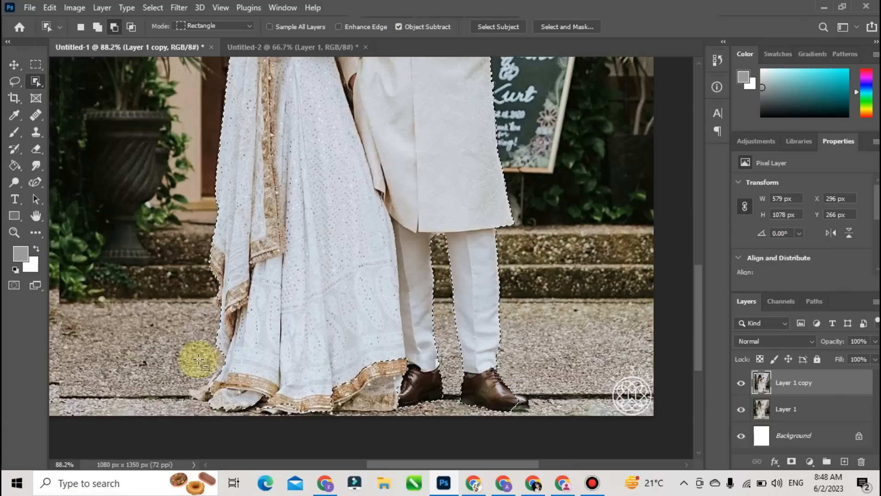
scroll(265, 418, "up", 3)
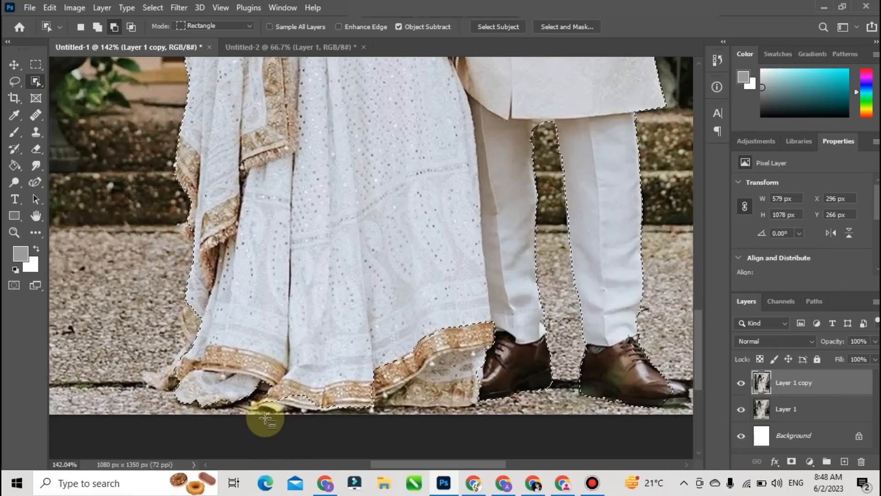
right_click(42, 81)
left_click(72, 94)
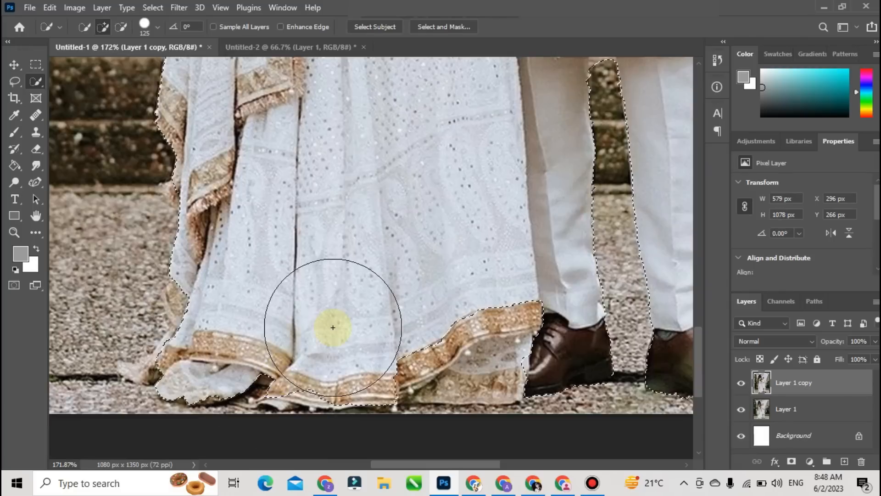
key("bracketleft")
key("bracketleft")
key("bracketleft")
key("bracketleft")
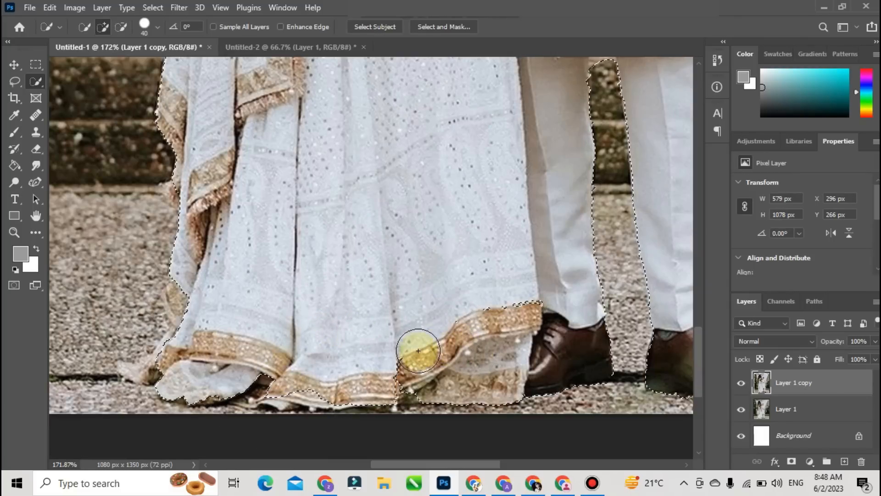
left_click(399, 366)
left_click_drag(467, 331, 519, 309)
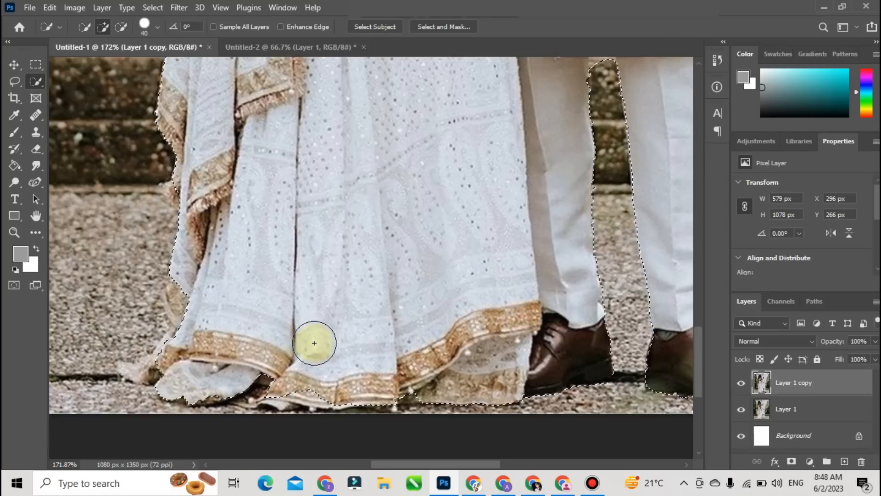
mouse_move(179, 361)
left_mouse_down()
mouse_move(215, 254)
mouse_move(203, 240)
mouse_move(198, 299)
left_mouse_up()
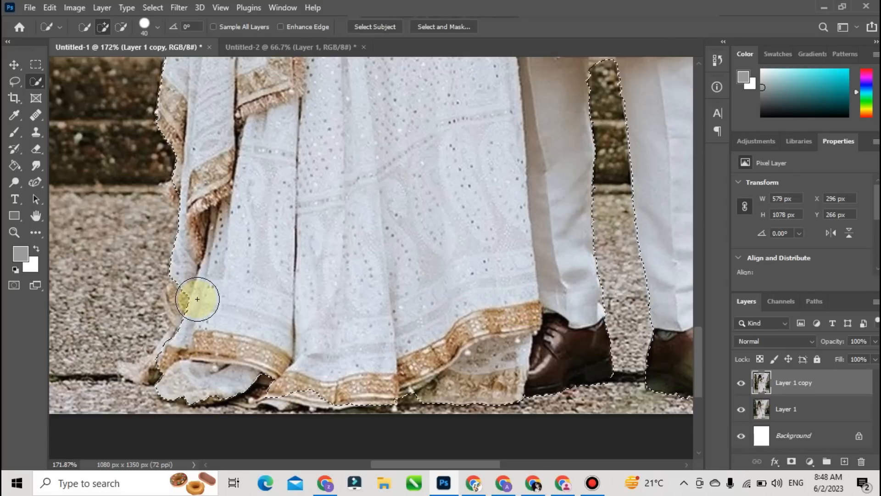
Step: Extend the selection over the gold trim and trailing fabric at the dress's lower left edge with a 20 px brush
scroll(198, 299, "up", 6)
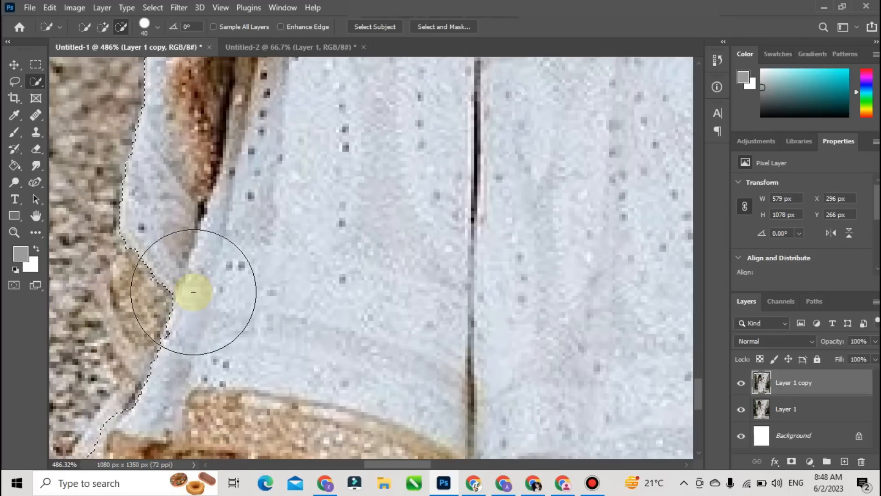
key("bracketleft")
key("bracketleft")
mouse_move(178, 296)
left_mouse_down()
mouse_move(147, 291)
mouse_move(161, 264)
mouse_move(156, 313)
mouse_move(165, 346)
mouse_move(133, 361)
left_mouse_up()
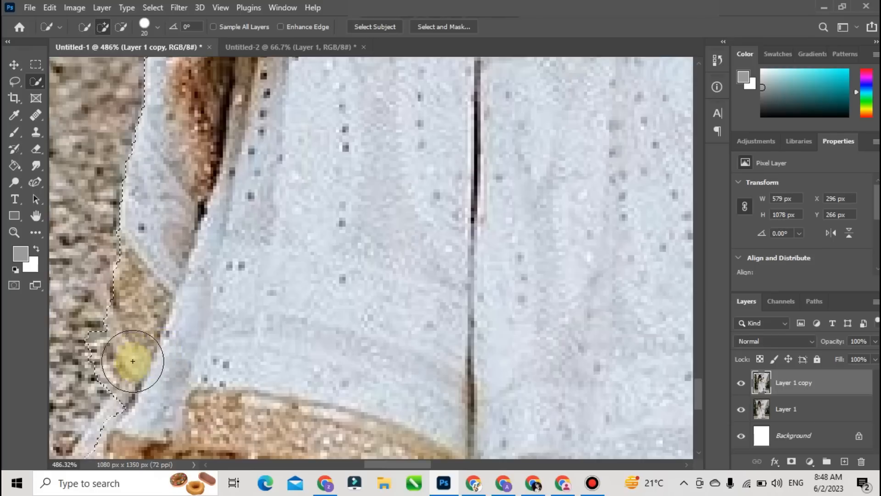
left_click_drag(399, 464, 378, 465)
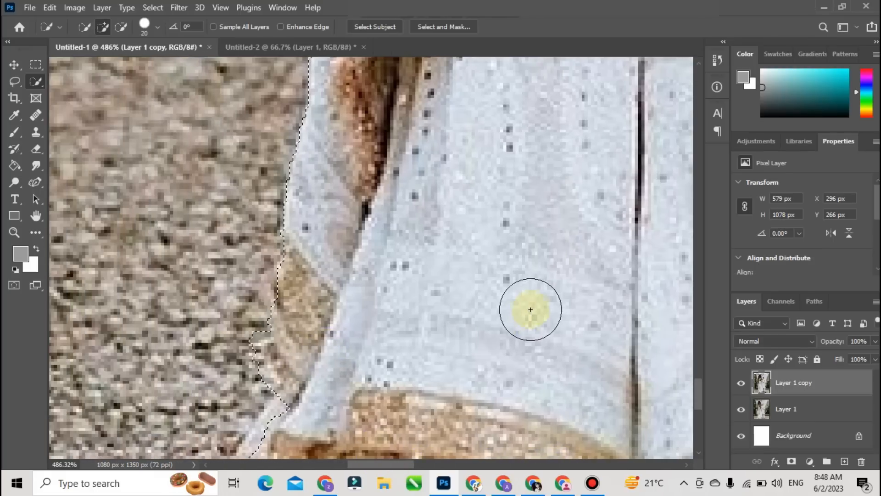
left_click_drag(697, 390, 697, 404)
mouse_move(322, 371)
left_mouse_down()
mouse_move(225, 334)
mouse_move(243, 312)
mouse_move(284, 286)
left_mouse_up()
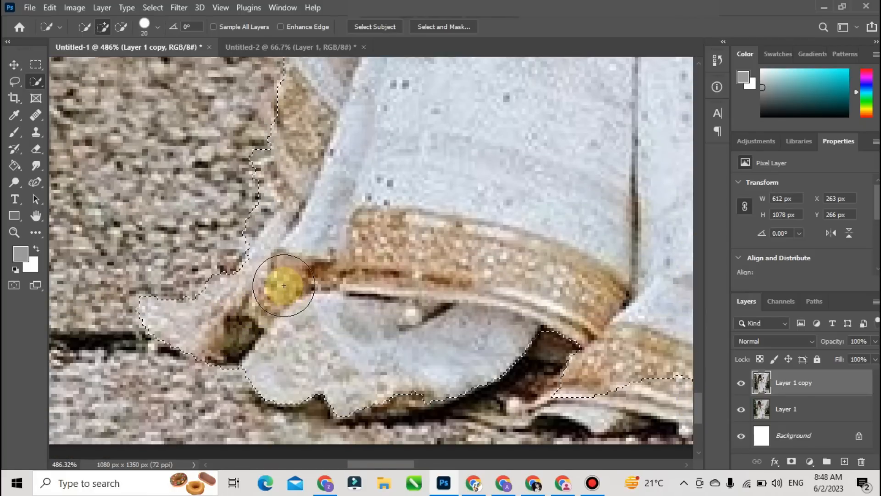
Step: Subtract the pavement beside the trailing dress edge from the selection and add the missed fabric back with a 10 px brush
left_click(120, 27)
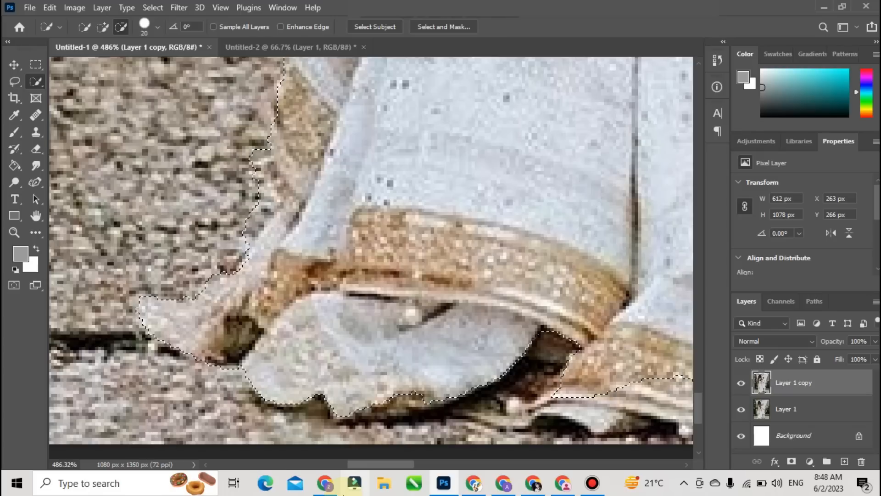
scroll(237, 183, "up", 4)
mouse_move(237, 183)
left_mouse_down()
mouse_move(218, 216)
mouse_move(241, 198)
mouse_move(242, 159)
mouse_move(226, 155)
mouse_move(233, 155)
mouse_move(257, 215)
mouse_move(515, 319)
mouse_move(395, 340)
mouse_move(234, 285)
mouse_move(212, 263)
mouse_move(119, 237)
mouse_move(161, 280)
left_mouse_up()
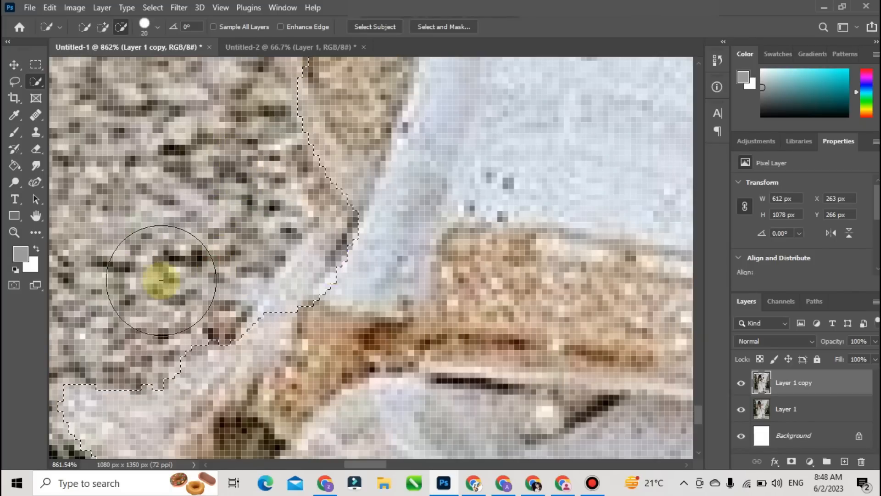
left_click(103, 27)
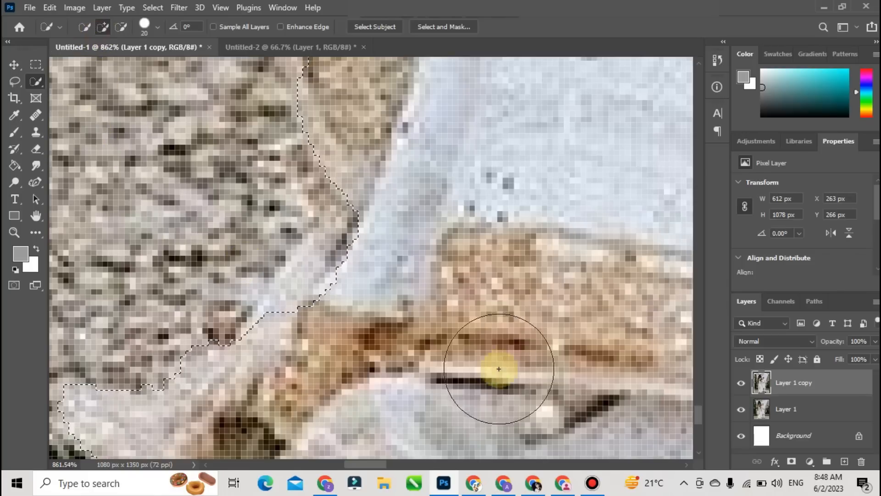
key("bracketleft")
mouse_move(321, 307)
left_mouse_down()
mouse_move(309, 302)
mouse_move(338, 252)
mouse_move(365, 234)
left_mouse_up()
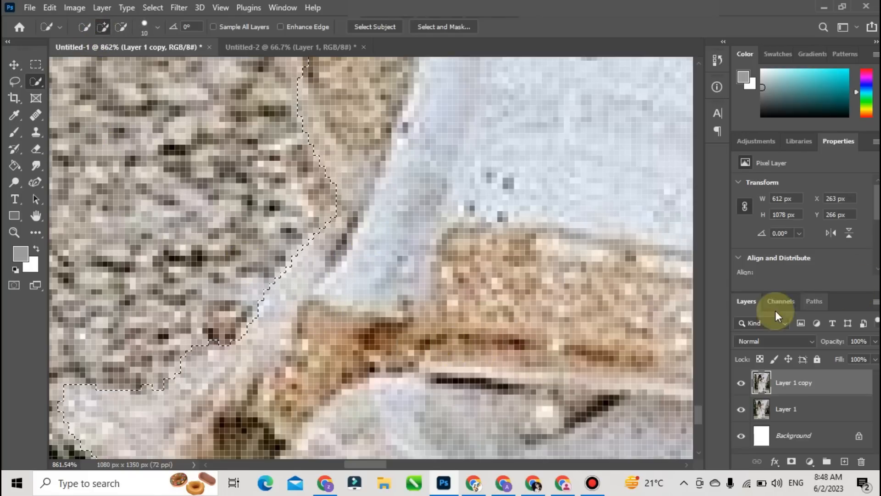
Step: Add the veil's fringed edge beside the stone step to the selection with an 8 px brush
left_click_drag(700, 410, 703, 392)
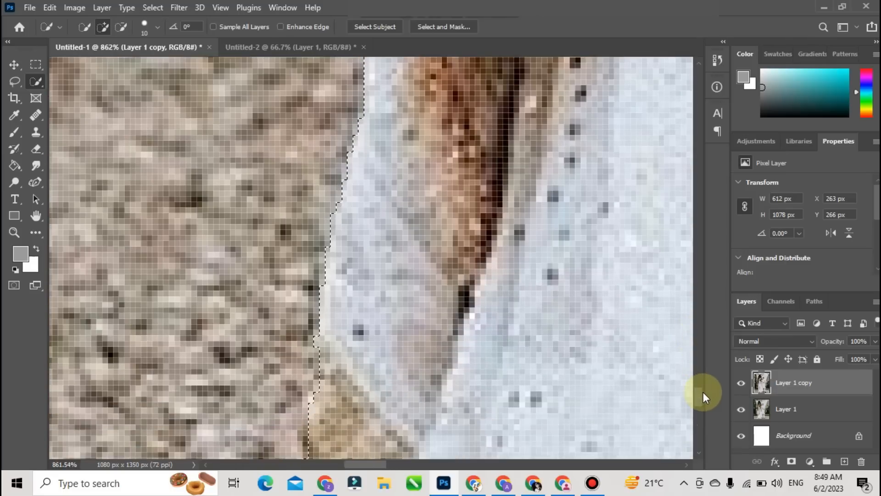
scroll(703, 392, "down", 10)
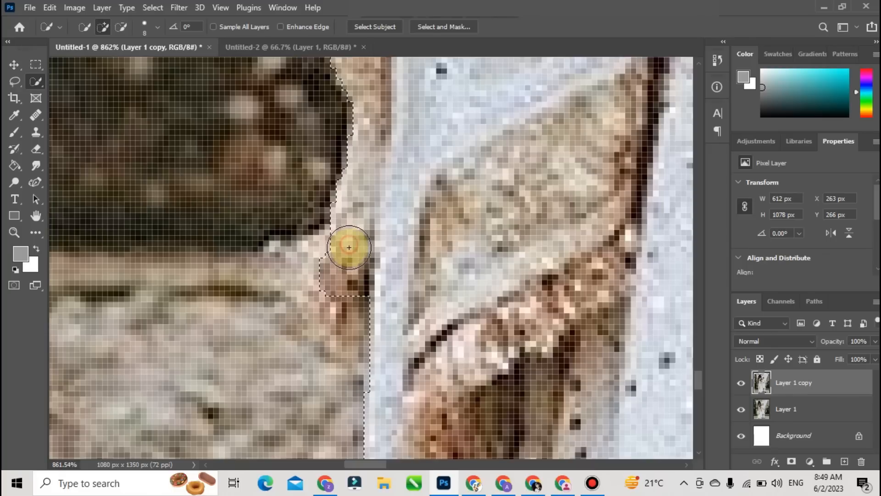
left_click(335, 297)
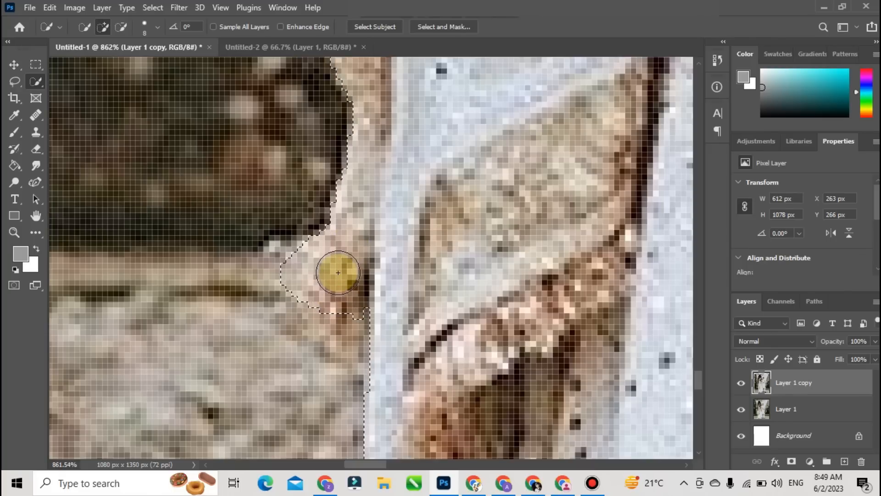
Step: Add the missed toe and sole of the groom's shoes to the selection
key("ctrl+0")
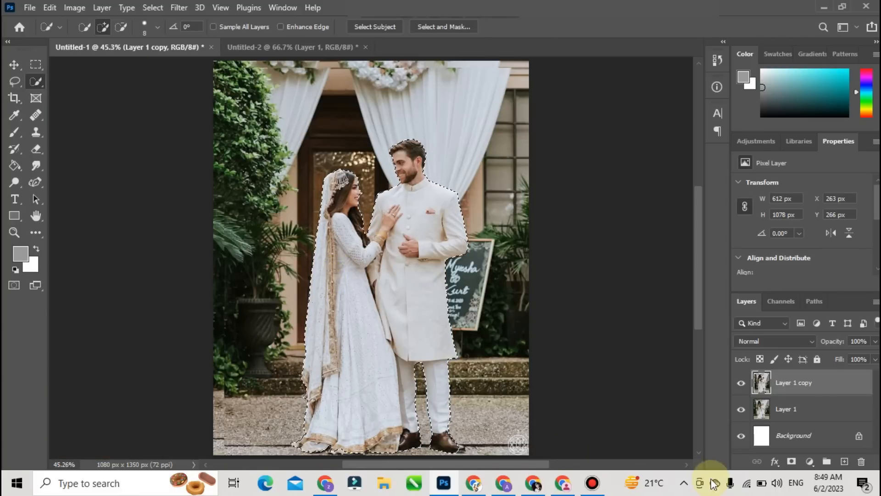
scroll(462, 445, "up", 1)
scroll(461, 445, "up", 8)
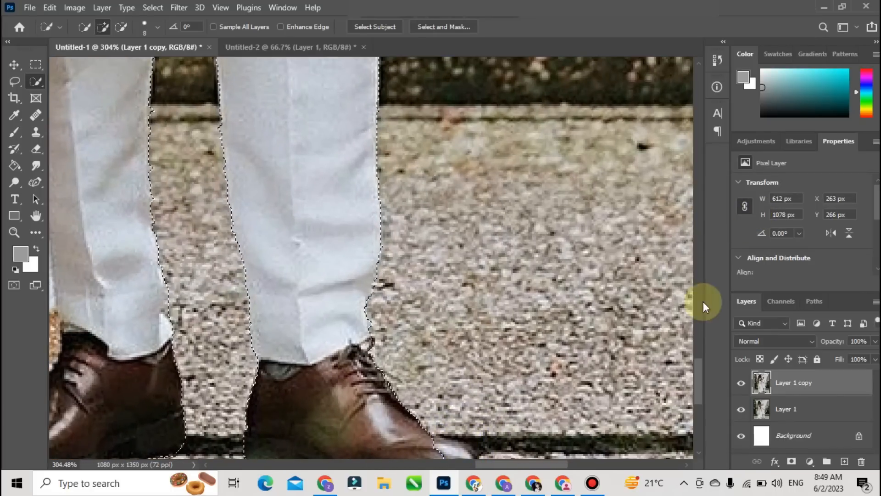
scroll(689, 374, "down", 3)
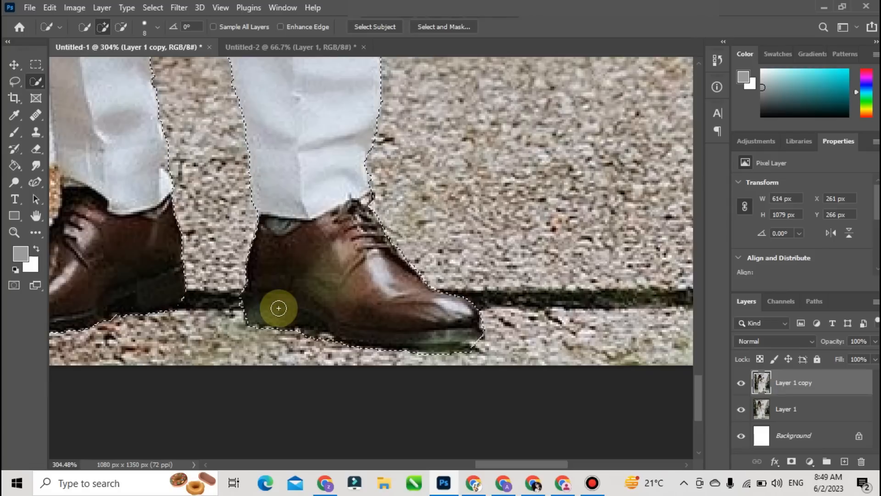
Step: Copy the selected couple to a new layer and hide both Layer 1 and Layer 1 copy
left_click(741, 410)
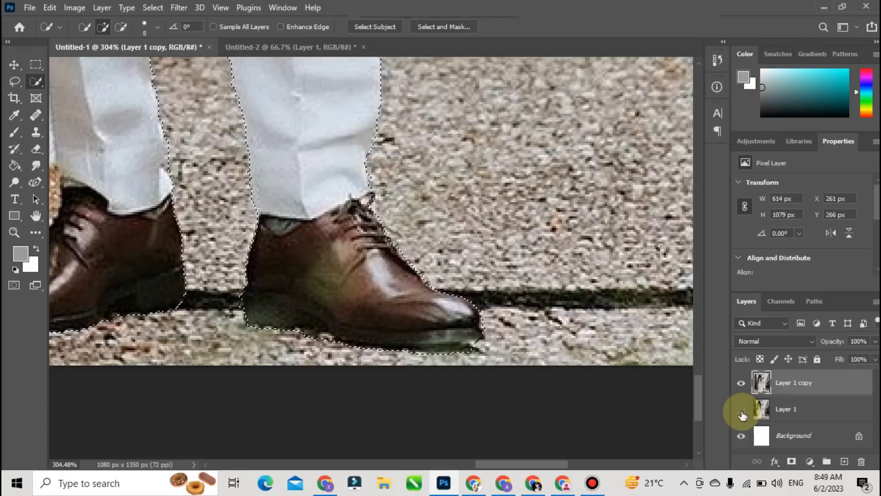
left_click(742, 412)
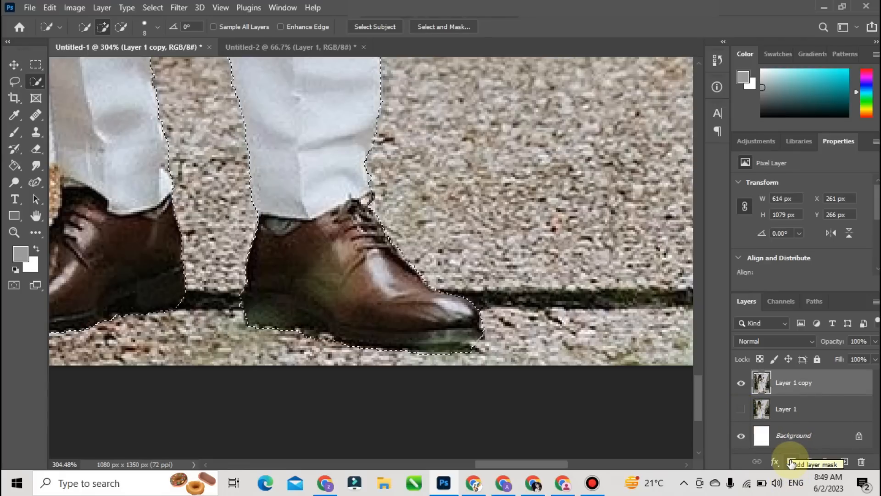
key("ctrl+j")
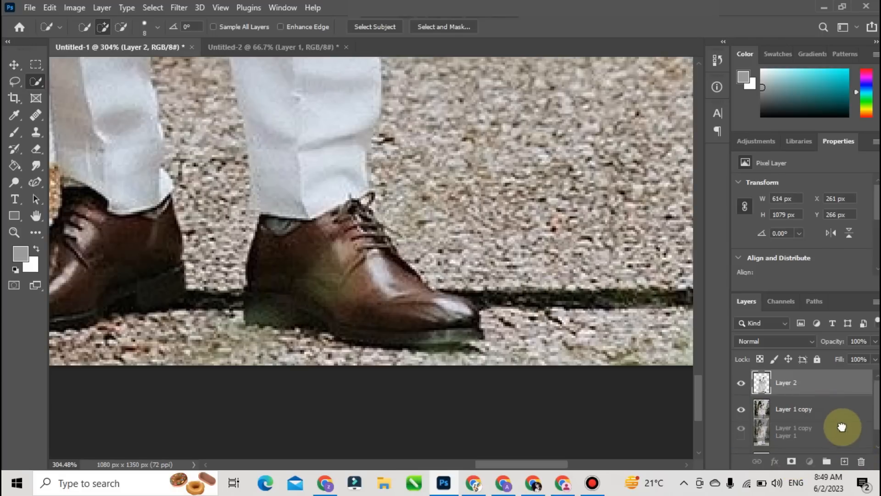
left_click(826, 414)
left_click(741, 409)
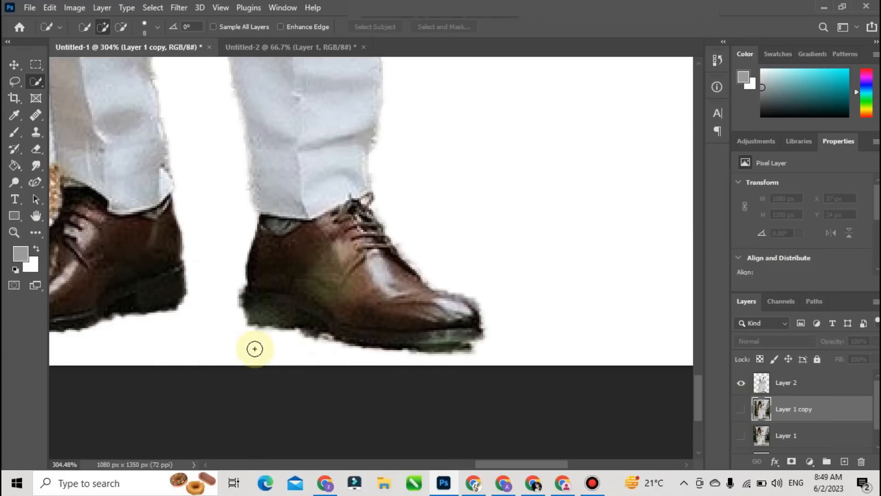
Step: Set the Eraser to the Hard Round brush tip with 100% hardness
left_click_drag(499, 465, 482, 464)
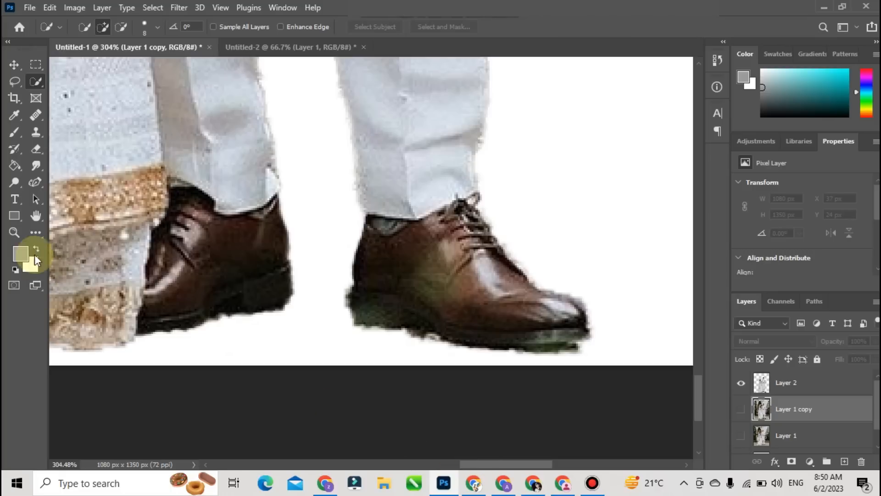
left_click(36, 149)
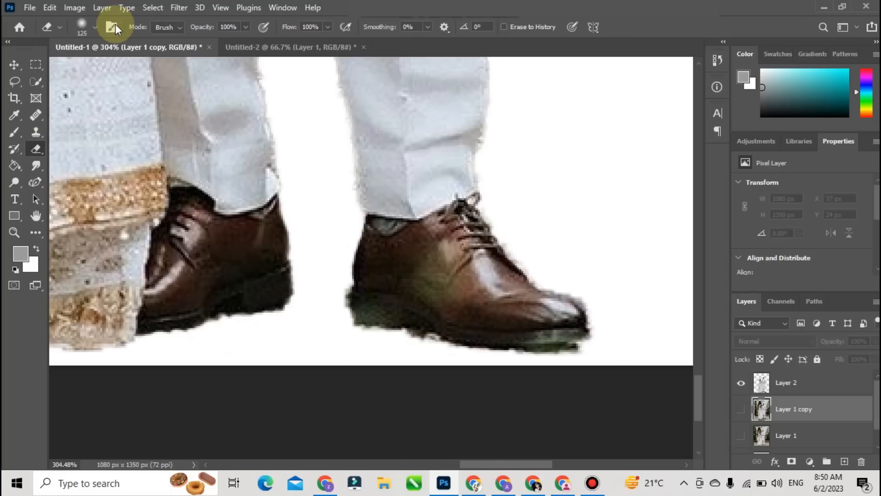
left_click(83, 25)
left_click(89, 233)
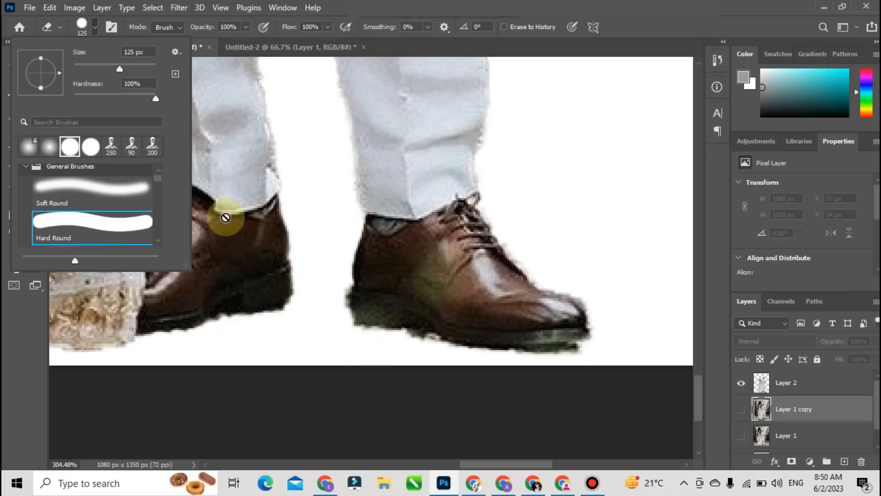
Step: Erase the dark green fringe below the sole of the groom's front shoe on Layer 2 with a 50 px eraser
left_click(311, 309)
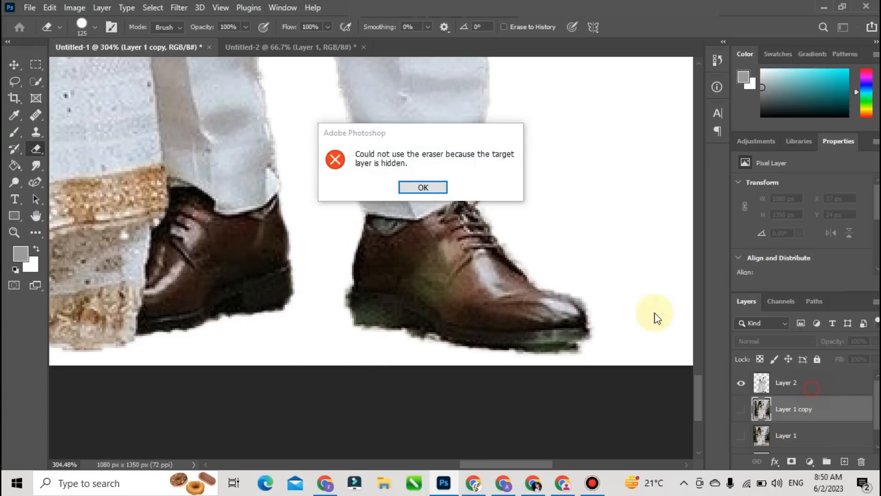
left_click(404, 186)
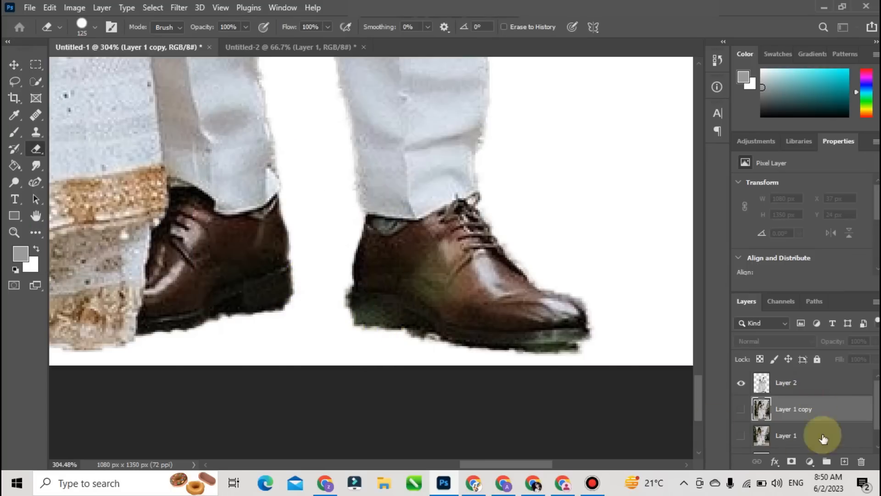
left_click(810, 383)
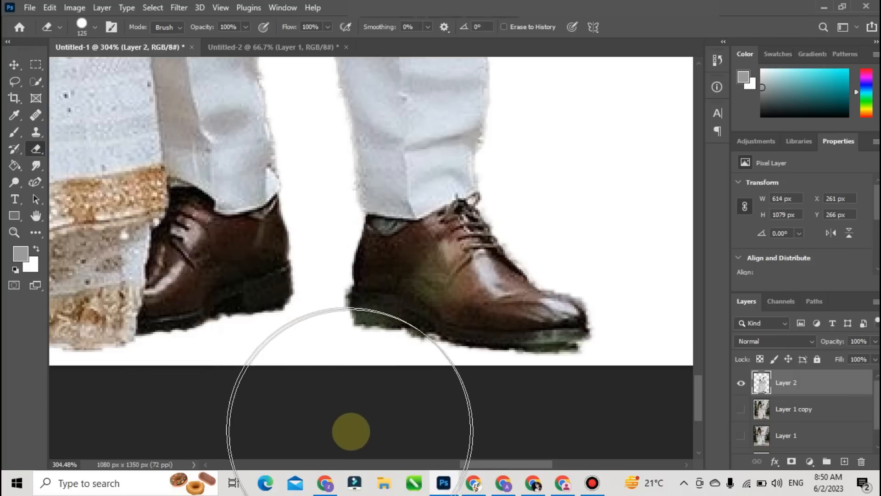
key("bracketleft")
key("bracketleft")
key("bracketleft")
key("bracketleft")
key("bracketleft")
key("bracketleft")
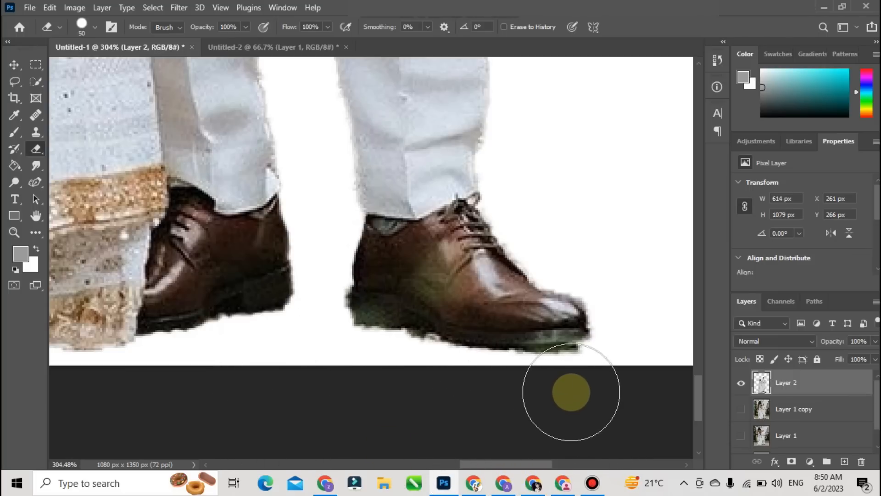
left_click(521, 393)
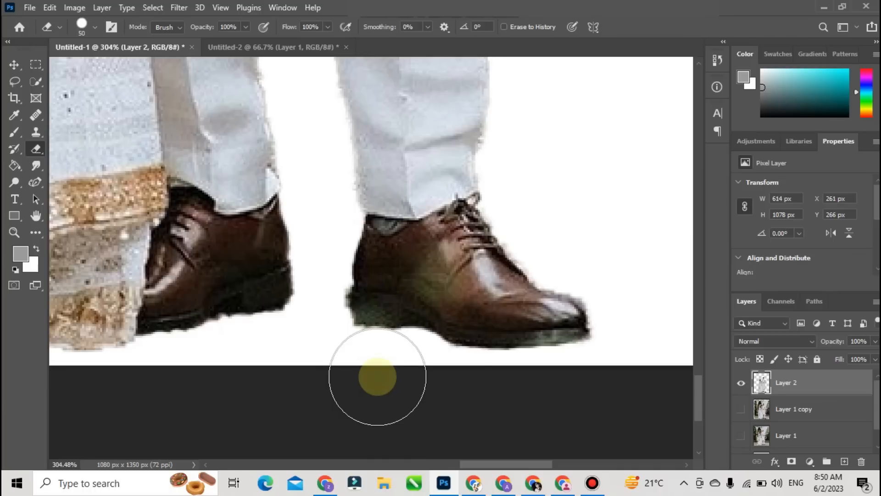
Step: Trim the rough edge around the heel and arch of the groom's front shoe with a 15 px eraser
key("bracketleft")
key("bracketleft")
key("bracketleft")
key("bracketleft")
key("bracketleft")
key("bracketleft")
key("bracketleft")
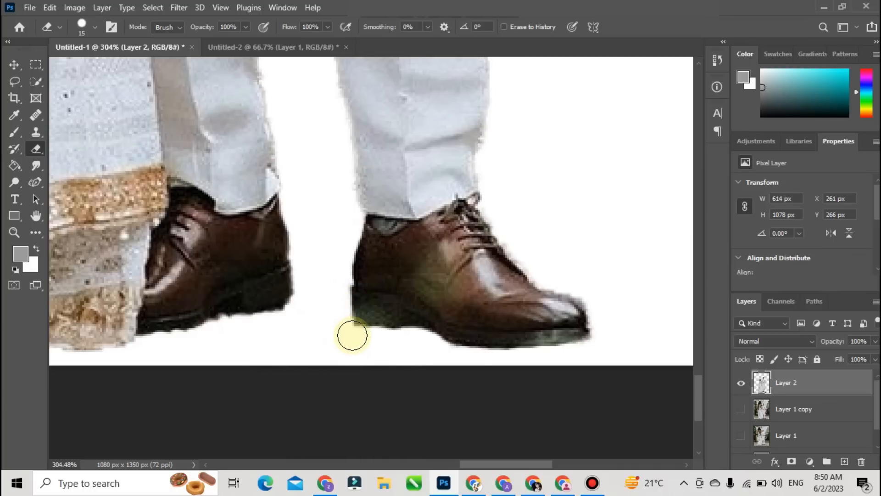
mouse_move(352, 338)
left_mouse_down()
mouse_move(401, 350)
mouse_move(396, 340)
left_mouse_up()
left_click(414, 336)
left_click_drag(404, 336, 388, 339)
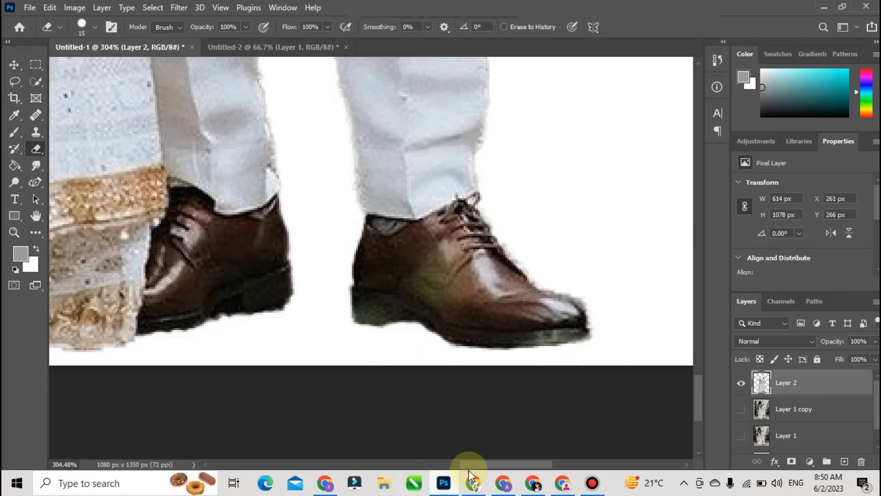
Step: Erase the leftover pixels beneath the sole and heel of the groom's shoe beside the dress
left_click_drag(473, 464, 439, 465)
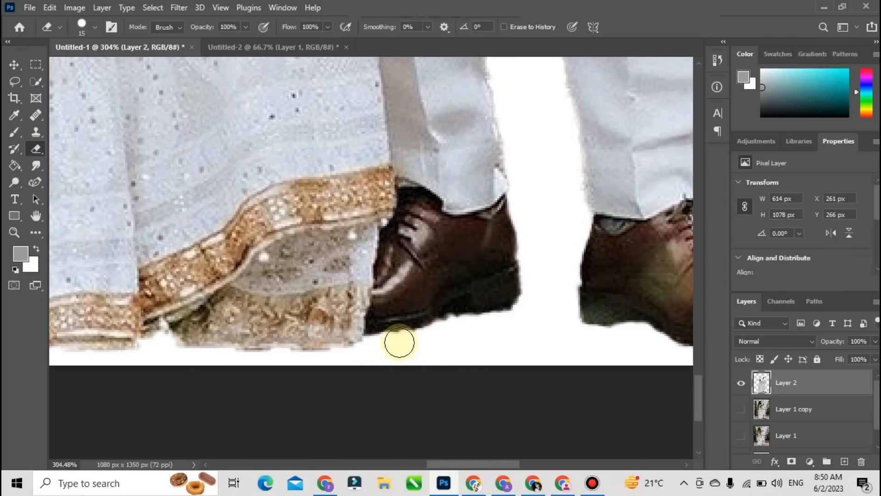
left_click_drag(415, 343, 447, 329)
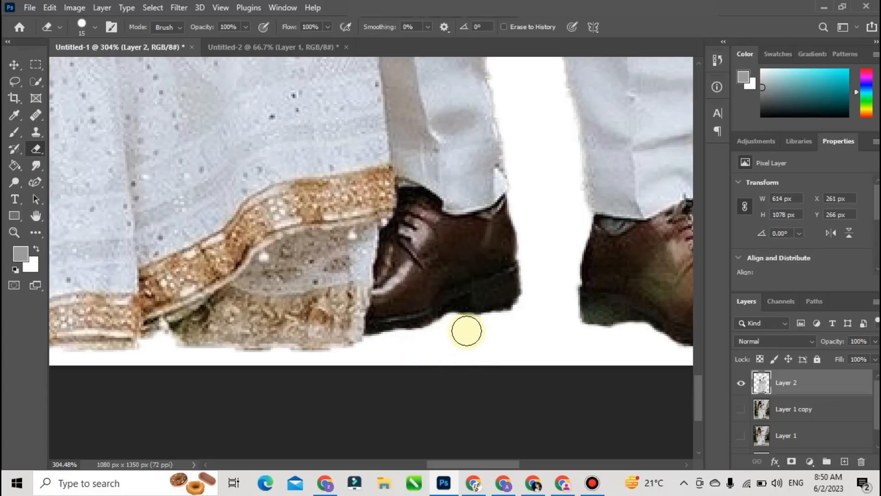
left_click_drag(504, 326, 545, 301)
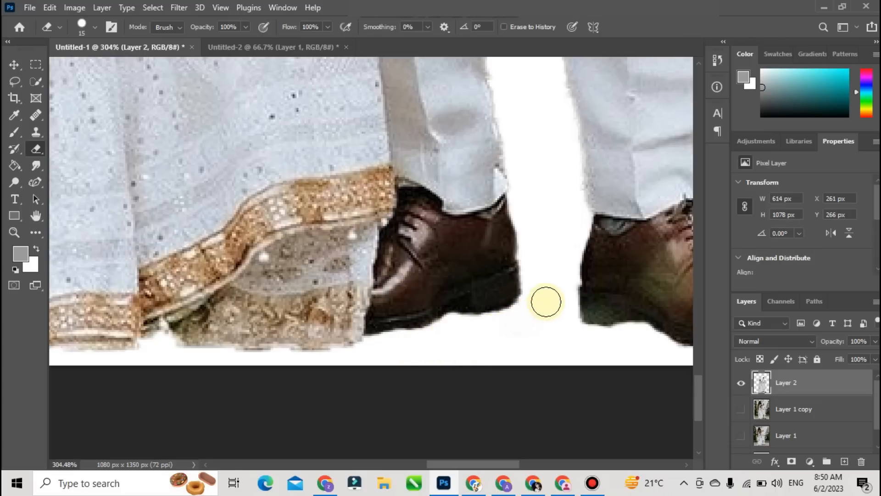
Step: Erase the leftover background along the bottom hem of the bride's dress
left_click_drag(488, 465, 411, 471)
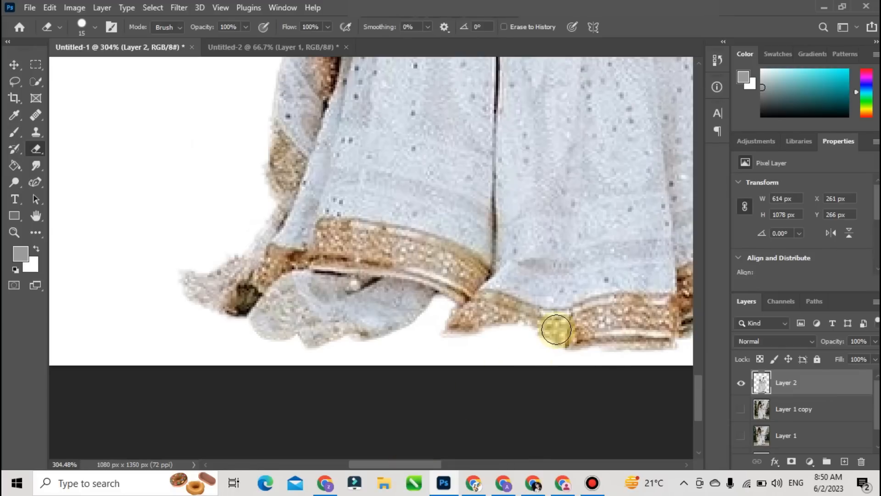
left_click_drag(485, 127, 444, 320)
key("ctrl+0")
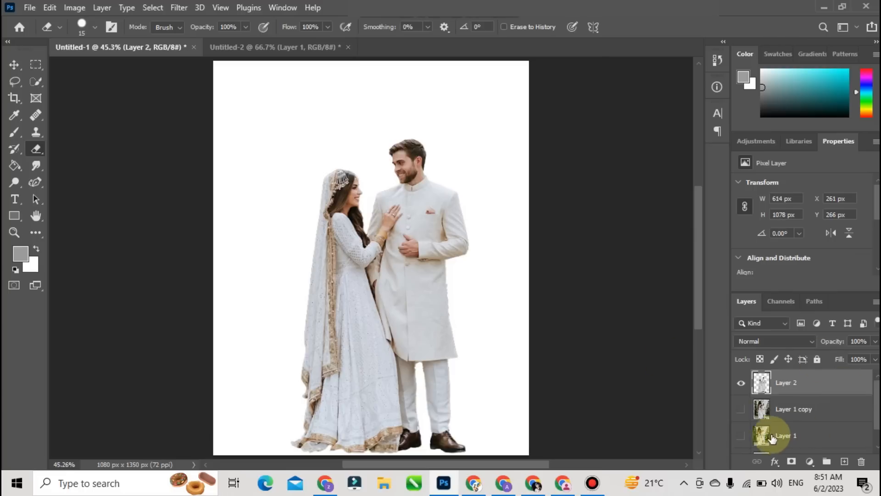
Step: Show Layer 1 copy and move it to X 0 px, Y 0 px so it fills the canvas
left_click(740, 409)
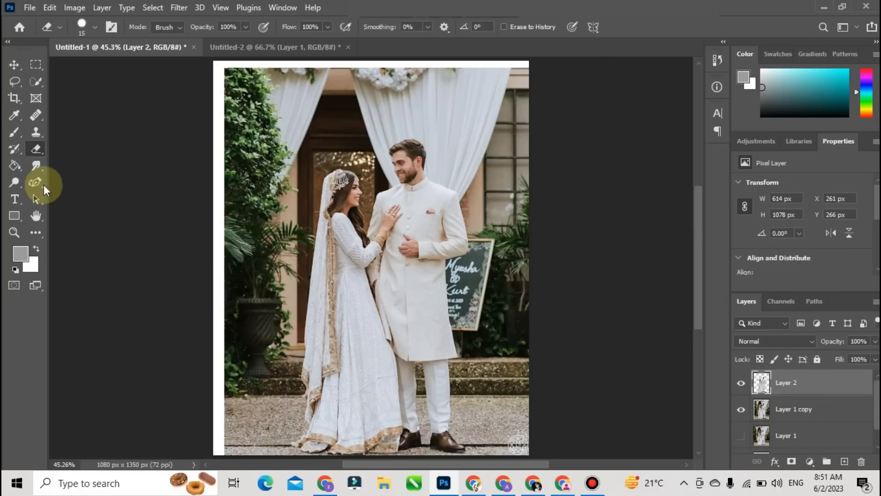
left_click(14, 64)
left_click_drag(282, 147, 271, 139)
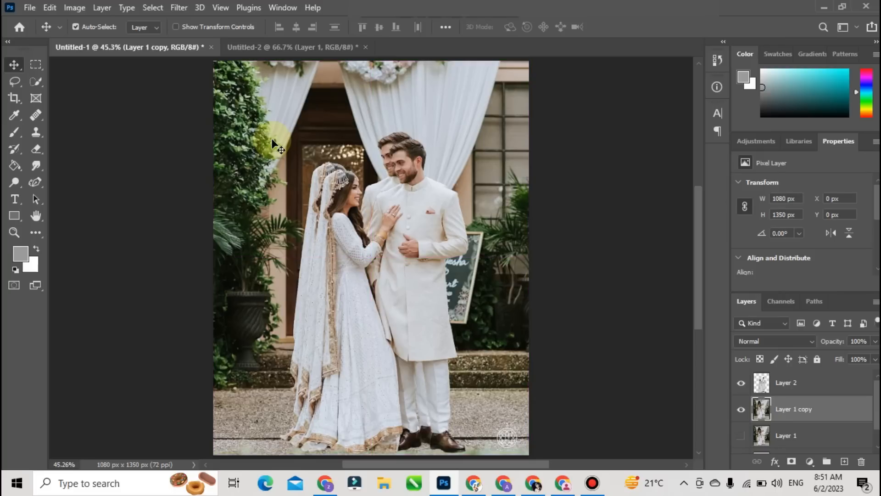
Step: Align the couple's cutout on Layer 2 over the photo beneath, at X 223 px and Y 246 px
mouse_move(337, 214)
left_mouse_down()
mouse_move(344, 203)
mouse_move(334, 214)
mouse_move(329, 205)
left_mouse_up()
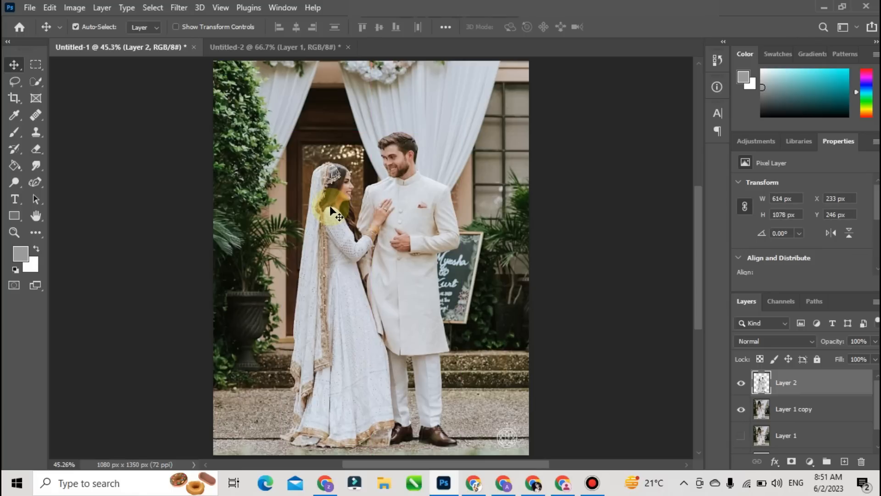
key("Left")
key("Left")
key("Left")
key("Left")
key("Left")
key("Left")
key("Left")
key("Left")
key("Left")
key("Left")
key("Left")
key("Left")
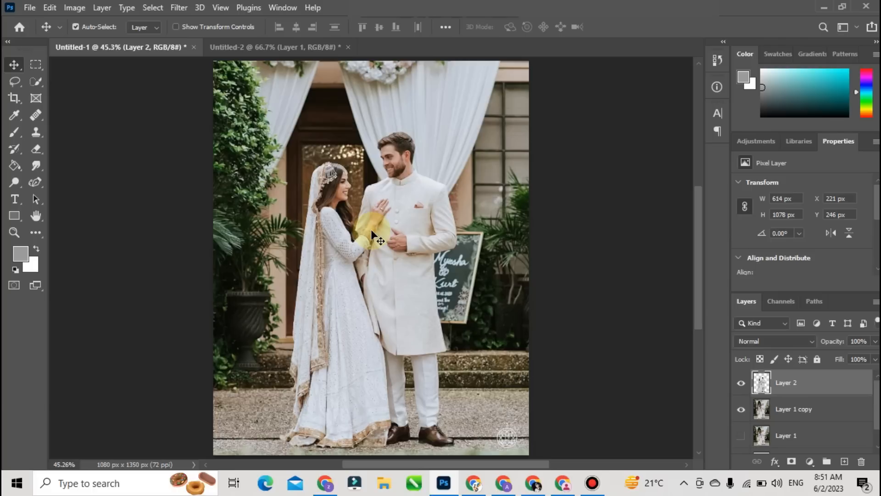
key("Right")
key("Right")
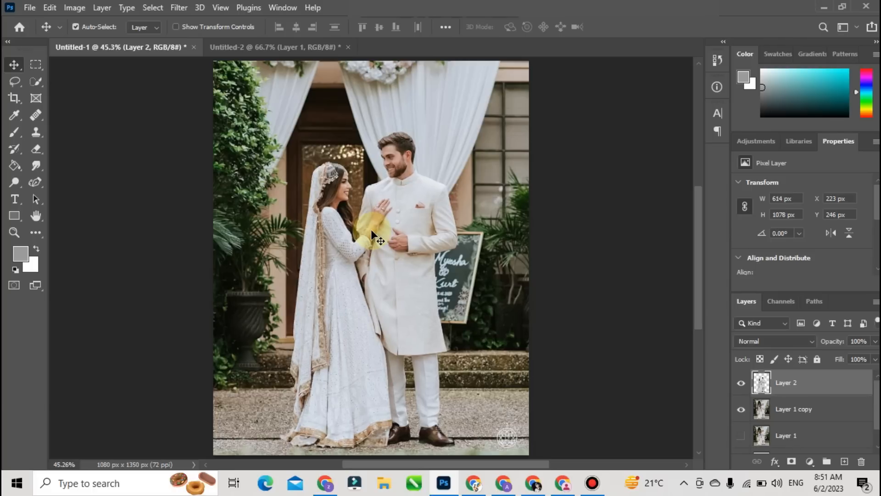
Step: Nudge the cutout 12 px to the right and return it to X 223 px to check its alignment with the photo
key("Right")
key("Right")
key("Right")
key("Right")
key("Right")
key("Right")
key("Right")
key("Right")
key("Right")
key("Right")
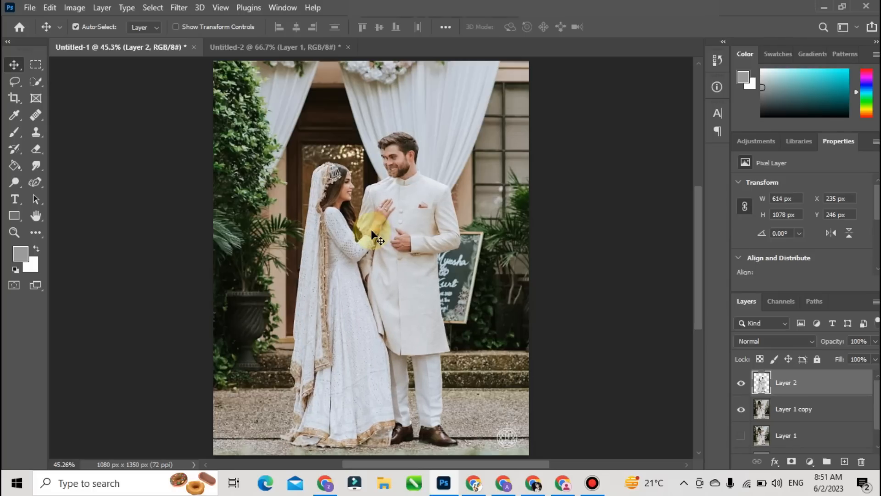
scroll(371, 229, "up", 4)
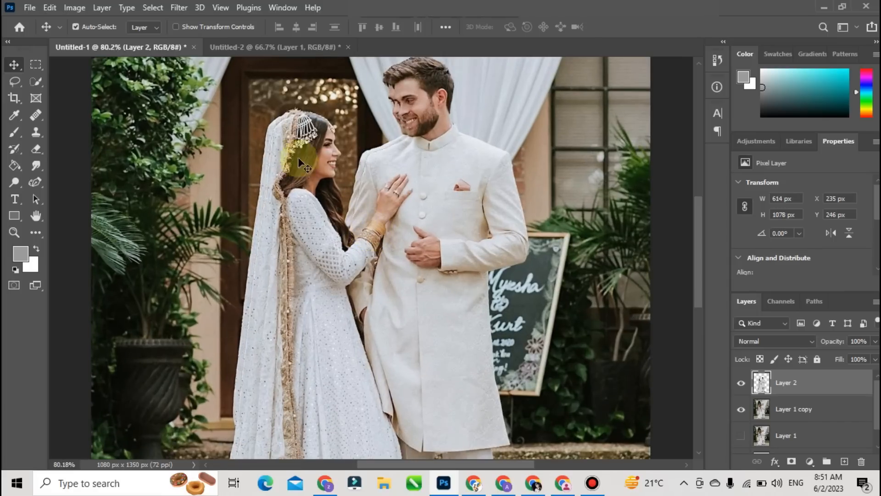
key("Left")
key("Left")
key("Left")
key("Left")
key("Left")
key("Left")
key("Left")
key("Left")
key("Left")
key("Left")
key("Left")
key("Left")
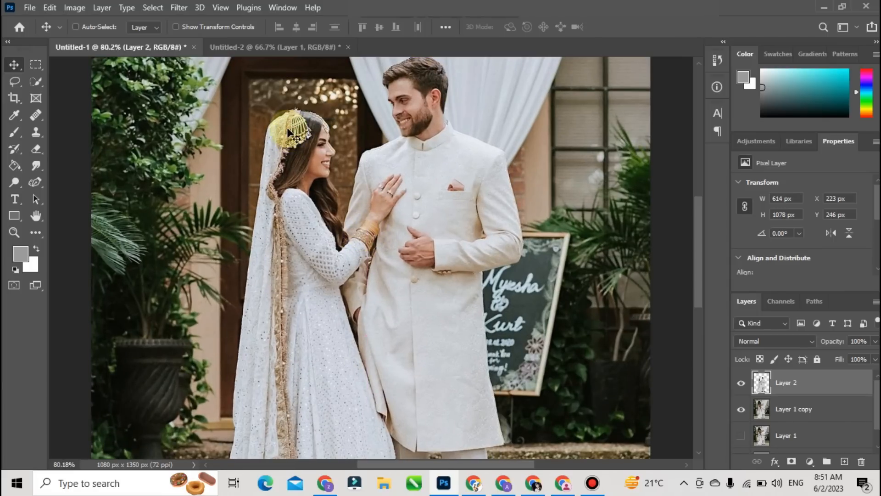
scroll(287, 128, "down", 4)
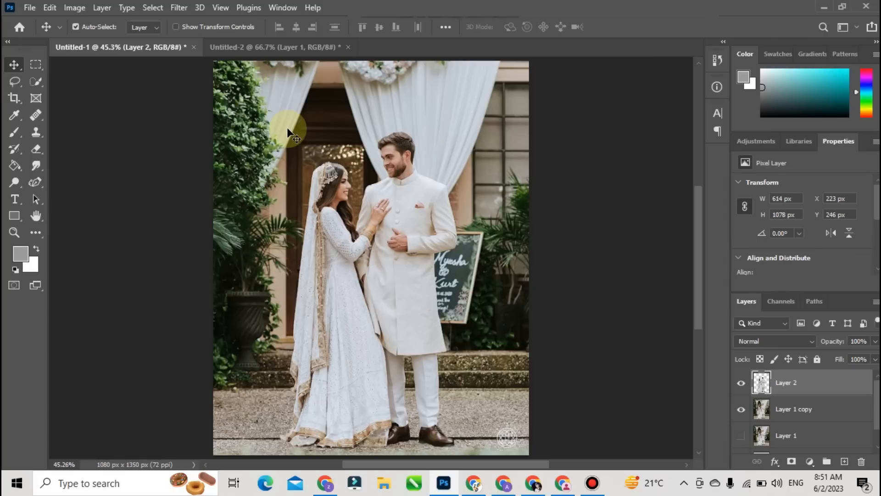
Step: Set up the Blur Tool with an 1100 px brush and make Layer 1 copy the active layer
left_click(42, 163)
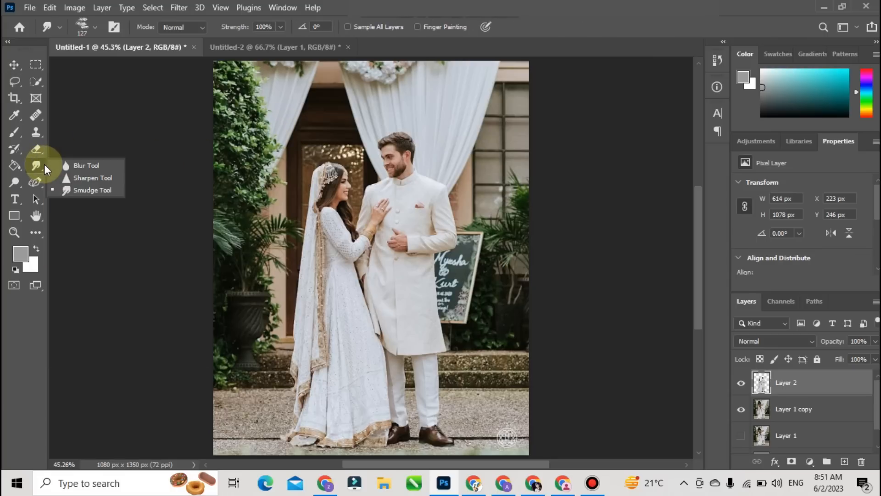
left_click(86, 165)
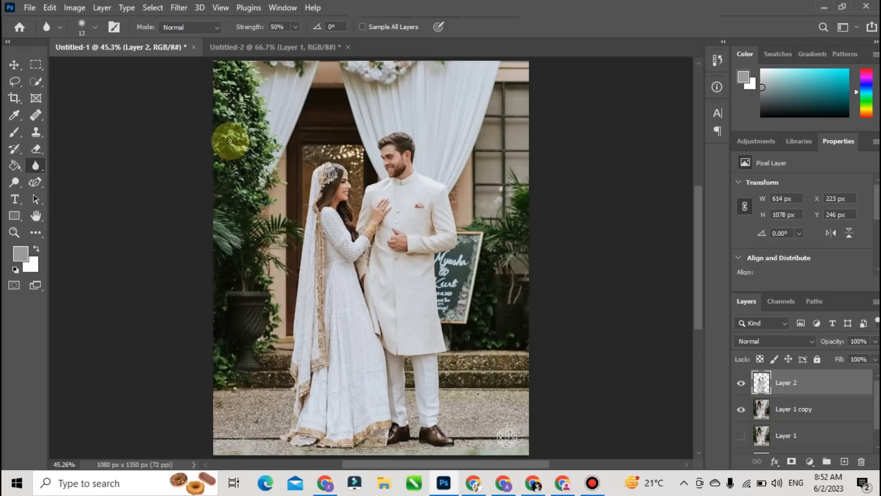
key("bracketright")
key("bracketright")
key("bracketright")
key("bracketright")
key("bracketright")
key("bracketright")
key("bracketright")
key("bracketright")
key("bracketright")
key("bracketright")
key("bracketright")
key("bracketright")
key("bracketright")
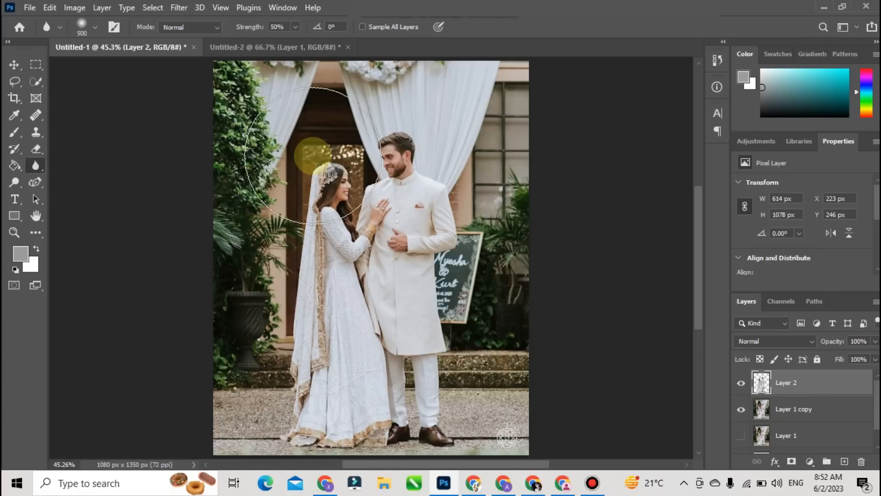
left_click(763, 413)
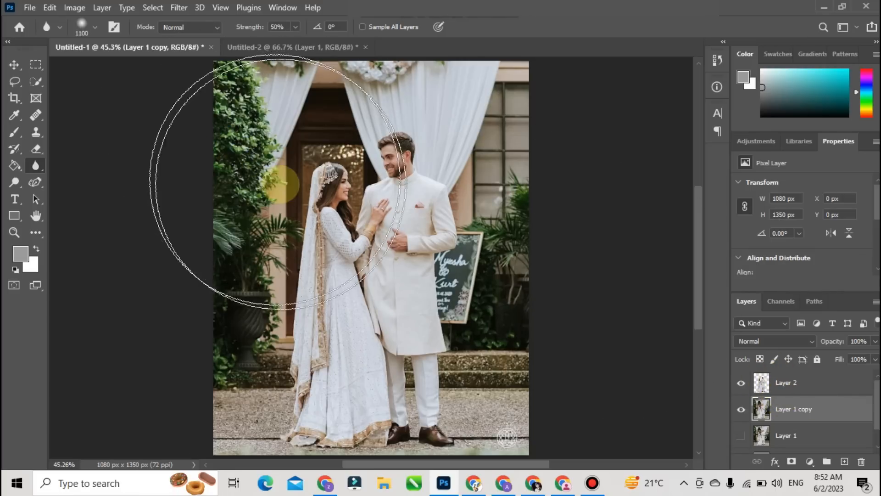
Step: Blur the background on Layer 1 copy with repeated strokes over the greenery, doorway, curtains, sign and steps
mouse_move(280, 184)
left_mouse_down()
mouse_move(289, 265)
mouse_move(273, 306)
mouse_move(286, 190)
mouse_move(332, 260)
mouse_move(339, 287)
mouse_move(455, 270)
mouse_move(413, 368)
mouse_move(416, 304)
mouse_move(460, 292)
mouse_move(310, 318)
mouse_move(408, 132)
mouse_move(284, 244)
mouse_move(270, 233)
mouse_move(256, 261)
mouse_move(257, 335)
mouse_move(305, 324)
mouse_move(523, 326)
mouse_move(453, 375)
mouse_move(364, 363)
mouse_move(257, 303)
mouse_move(245, 252)
mouse_move(438, 227)
left_mouse_up()
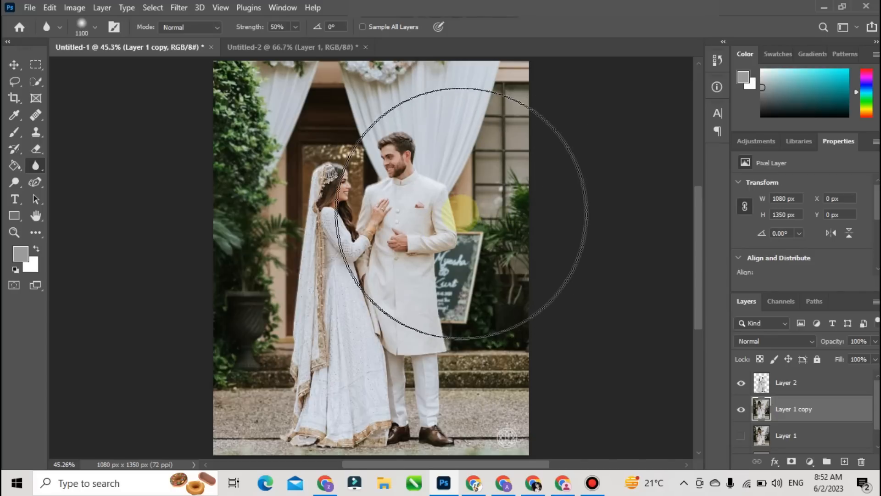
scroll(464, 214, "up", 1)
mouse_move(270, 188)
left_mouse_down()
mouse_move(241, 174)
mouse_move(230, 184)
mouse_move(341, 173)
mouse_move(419, 185)
mouse_move(463, 173)
mouse_move(473, 184)
mouse_move(487, 175)
mouse_move(460, 352)
mouse_move(414, 346)
left_mouse_up()
left_click(473, 182)
left_click(487, 176)
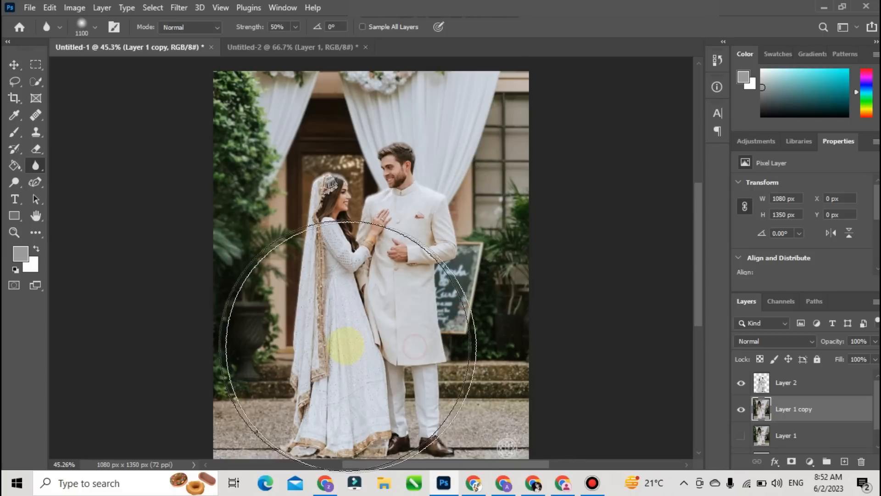
mouse_move(270, 185)
left_mouse_down()
mouse_move(531, 183)
mouse_move(477, 234)
mouse_move(298, 182)
mouse_move(472, 163)
mouse_move(527, 193)
left_mouse_up()
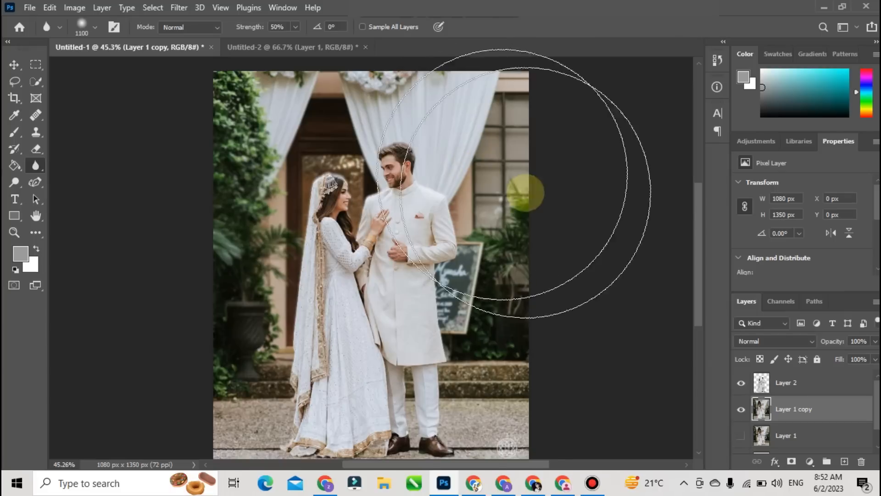
Step: Check the blurred Layer 1 copy by hiding and showing it, and make Layer 1 visible beneath it
left_click(14, 65)
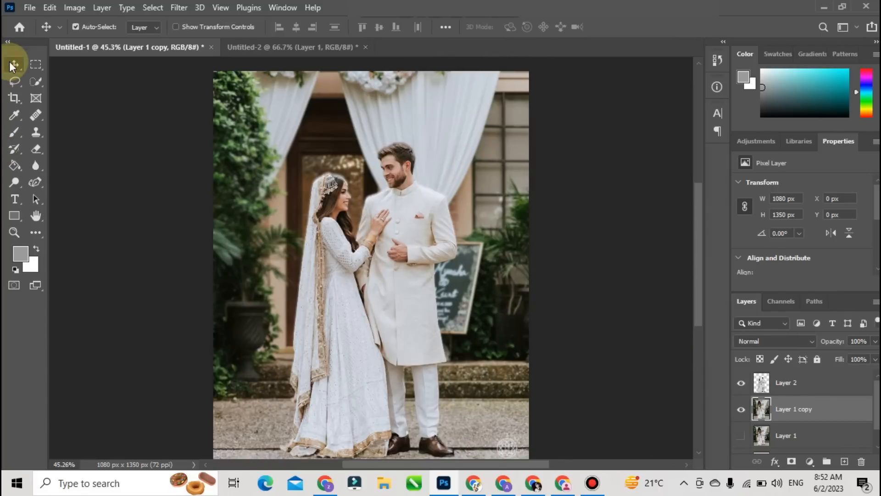
left_click(743, 412)
left_click(742, 411)
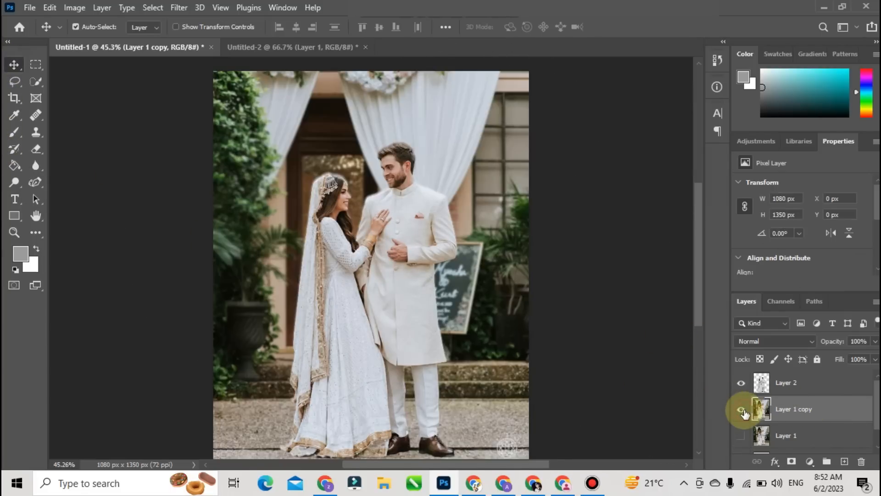
left_click(741, 435)
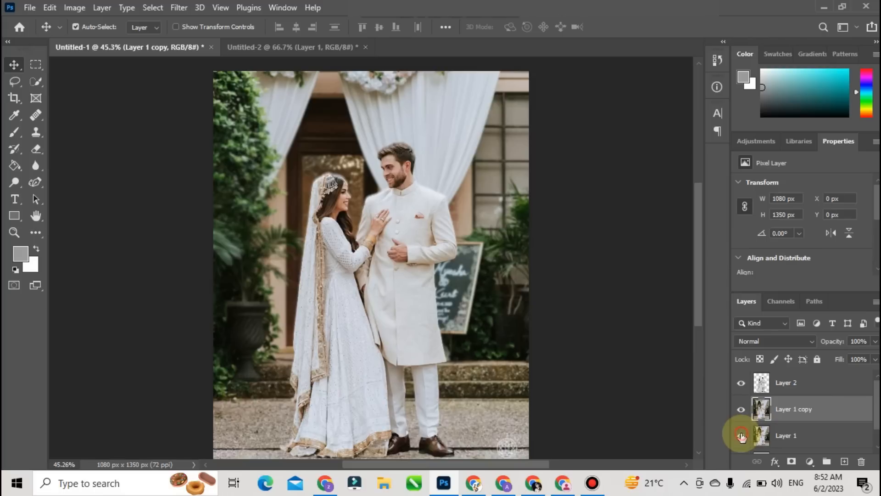
Step: Toggle the visibility of Layer 1 copy to compare the blurred background with the original on Layer 1
left_click(741, 411)
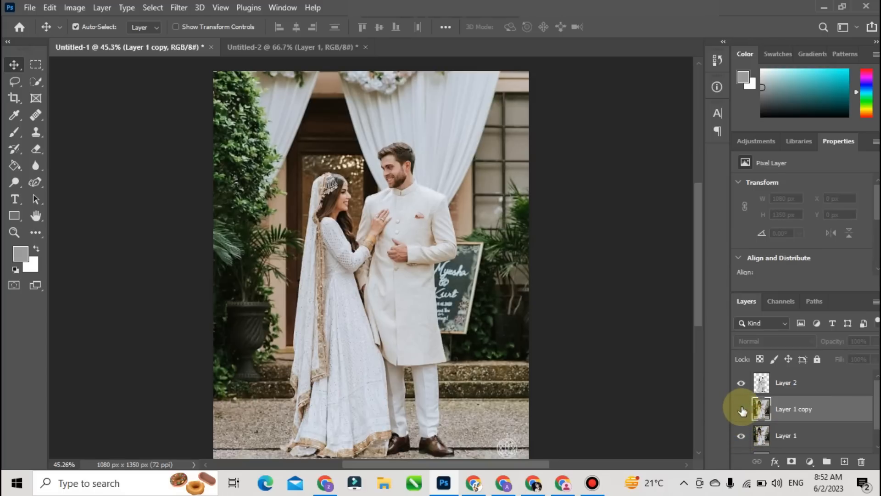
left_click(739, 408)
left_click(739, 408)
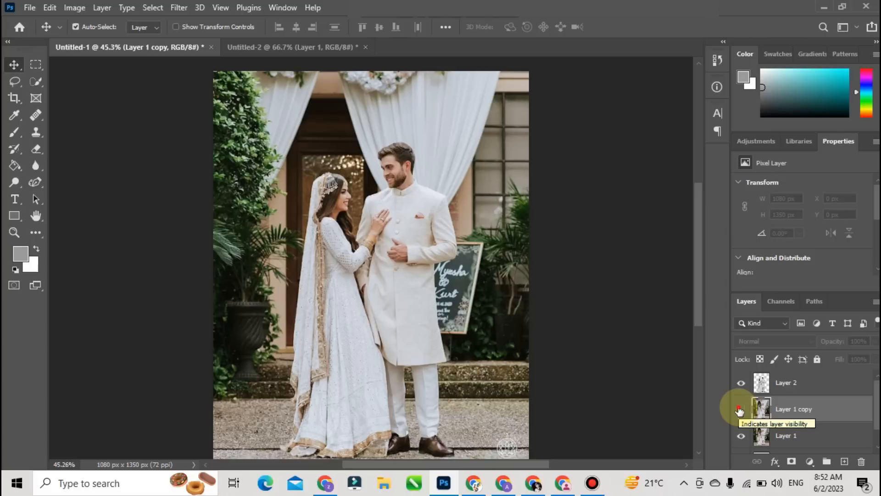
left_click(740, 410)
left_click(739, 410)
left_click(739, 408)
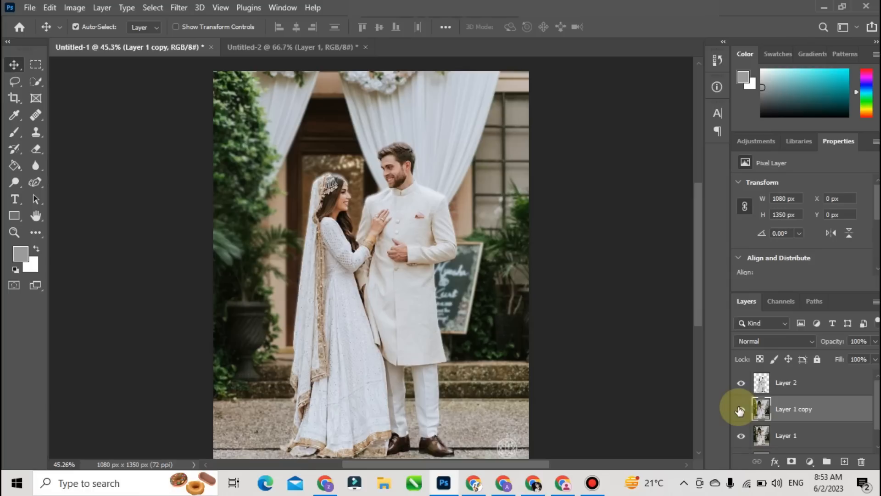
left_click(739, 410)
left_click(739, 410)
left_click(740, 410)
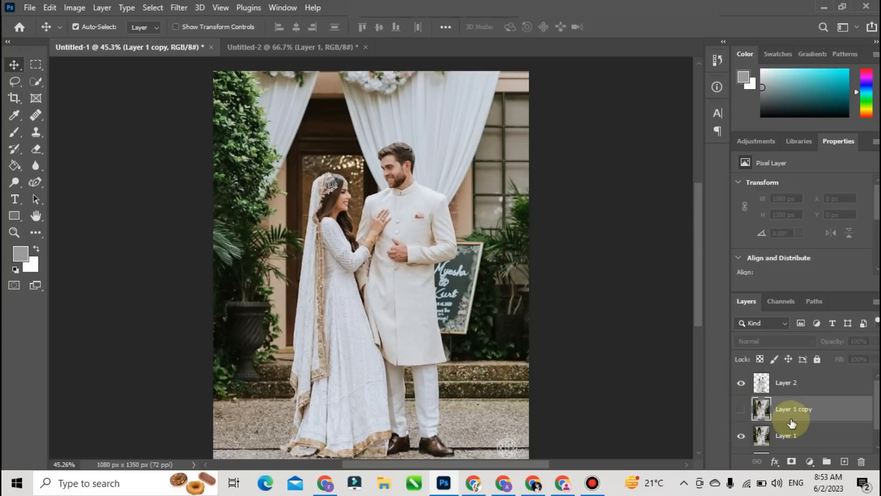
Step: Delete the hand-blurred Layer 1 copy and duplicate Layer 1 for a fresh unblurred copy
scroll(837, 427, "down", 1)
key("Delete")
left_click_drag(831, 412, 847, 456)
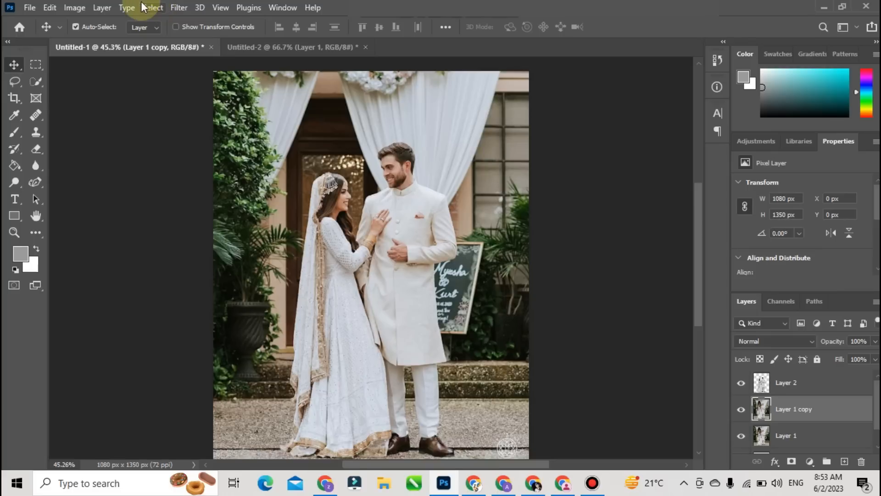
Step: Try the Average blur filter on Layer 1 copy and undo it
left_click(177, 8)
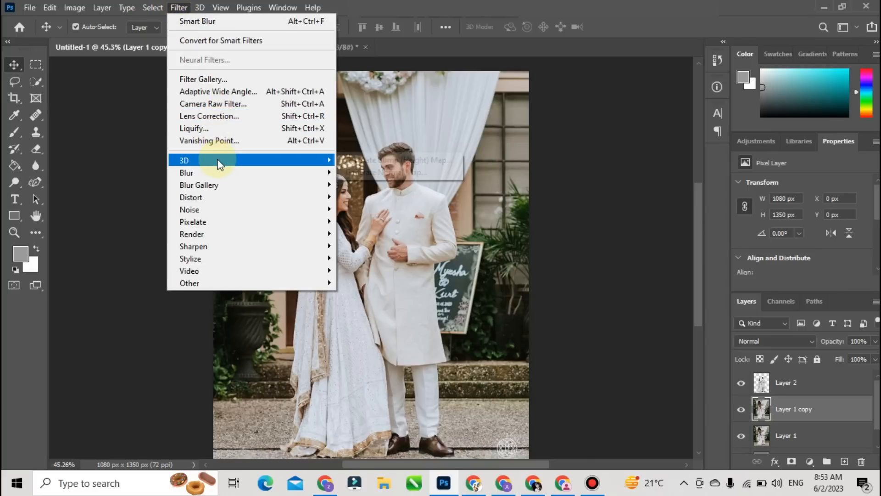
mouse_move(238, 177)
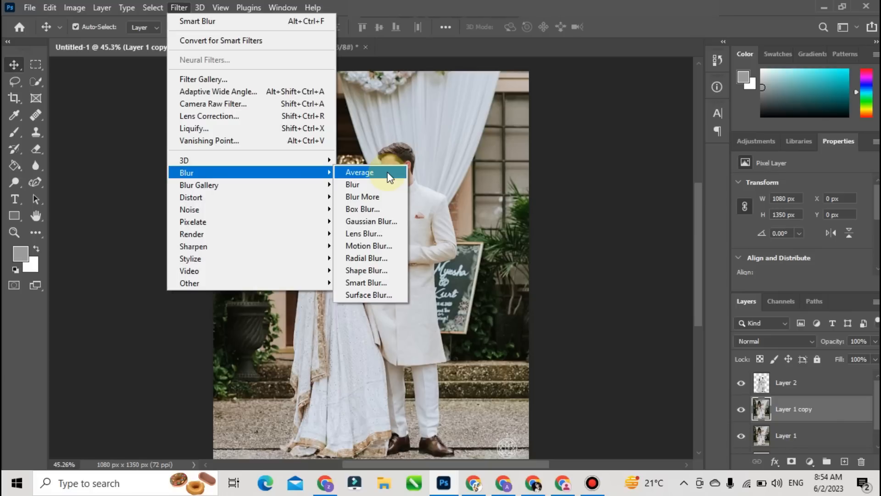
left_click(387, 173)
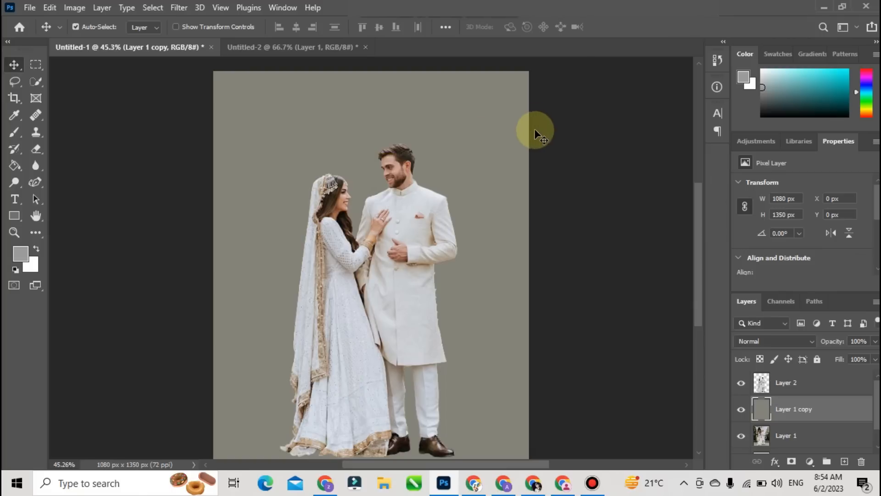
scroll(698, 249, "down", 2)
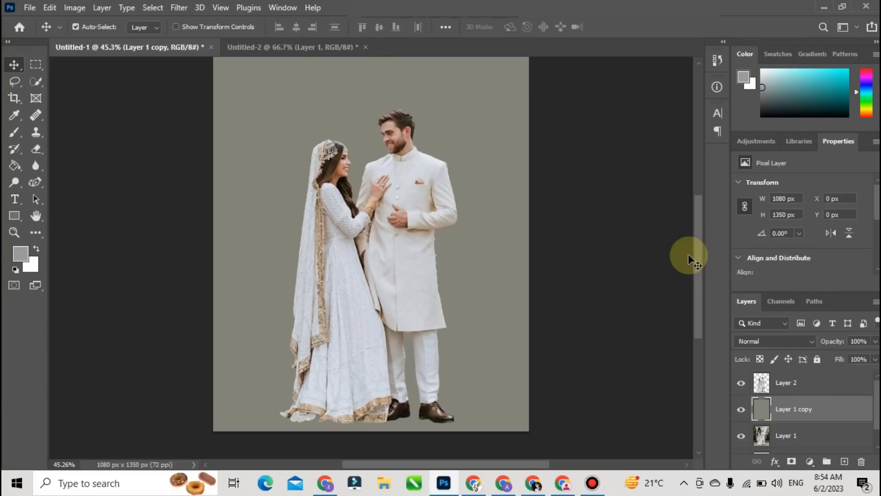
key("ctrl+z")
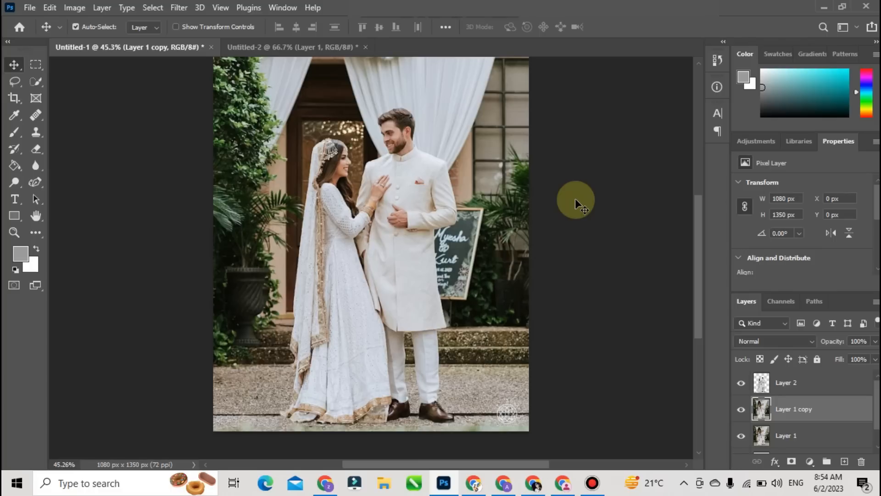
Step: Apply the Blur filter to Layer 1 copy and toggle the layer's visibility to compare it with the original
left_click(158, 6)
mouse_move(174, 8)
mouse_move(213, 163)
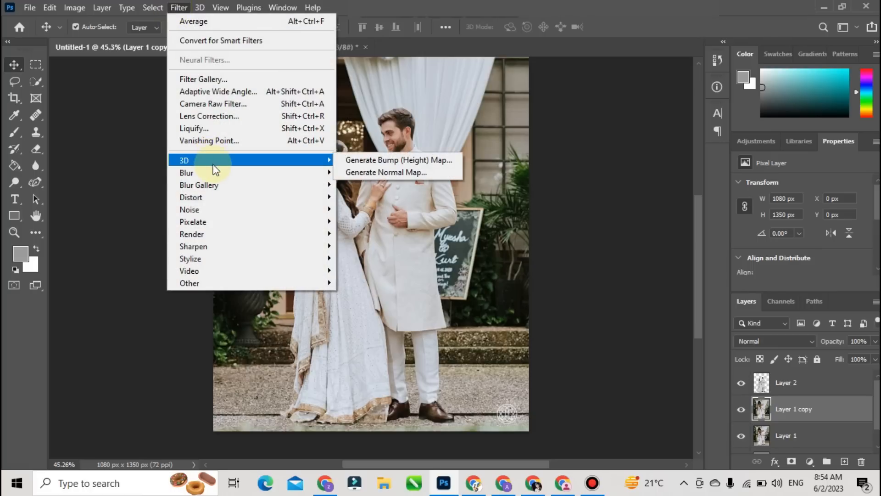
mouse_move(236, 172)
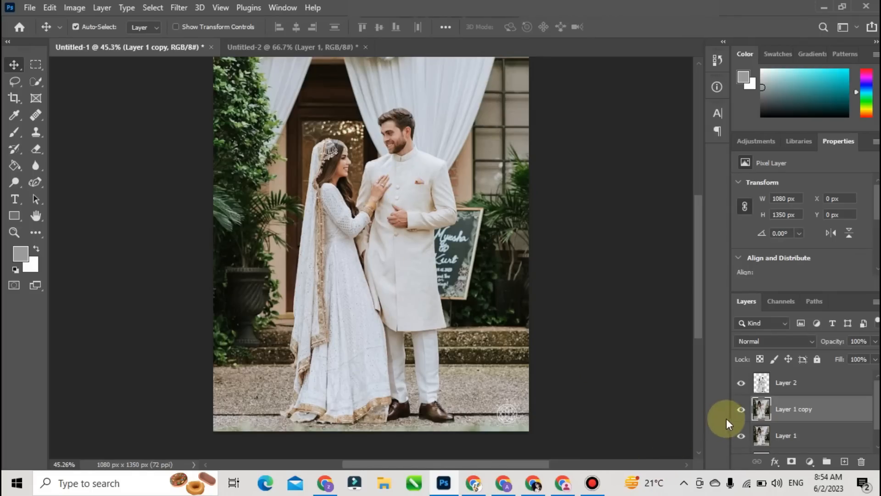
left_click(741, 410)
left_click(741, 410)
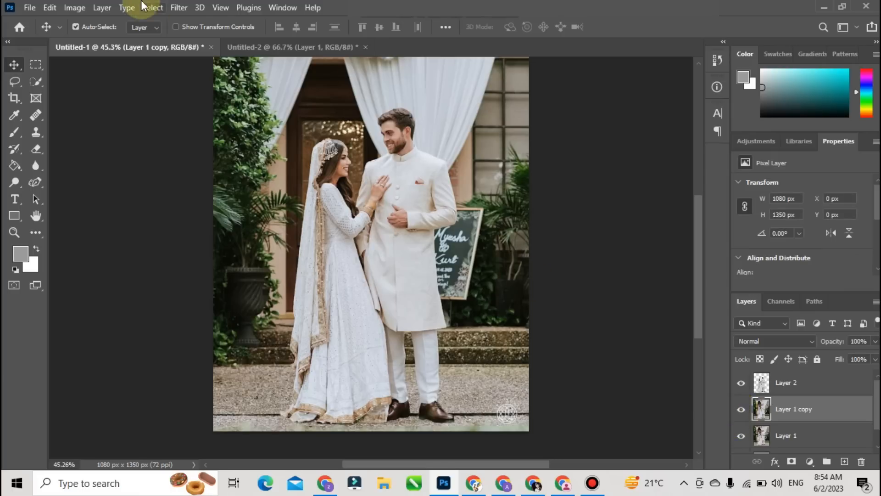
Step: Apply the Blur filter to Layer 1 copy two more times
left_click(179, 7)
mouse_move(247, 178)
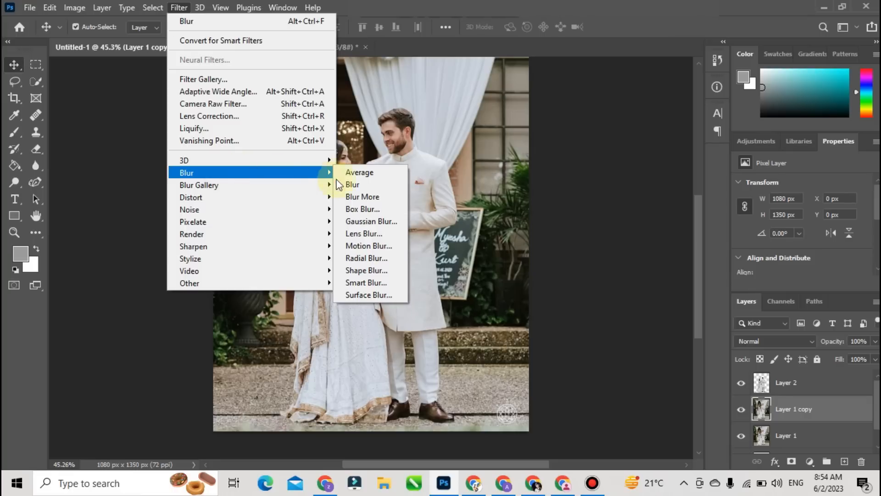
left_click(356, 184)
left_click(178, 7)
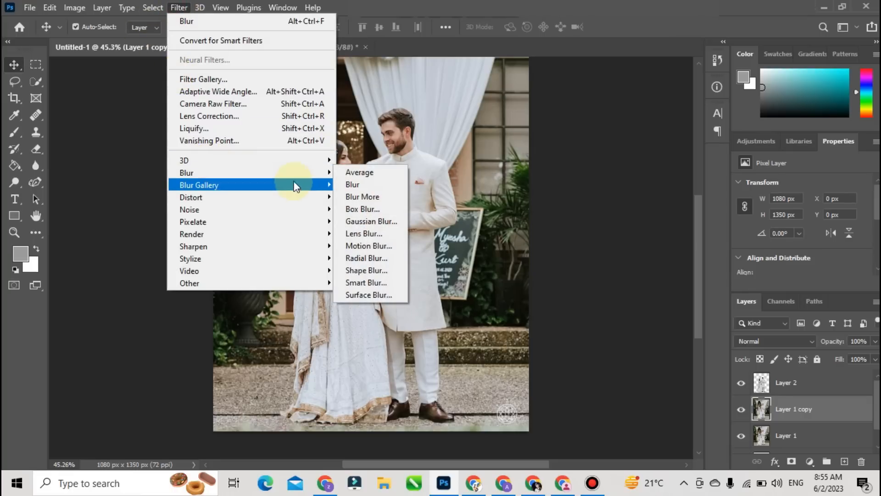
mouse_move(327, 173)
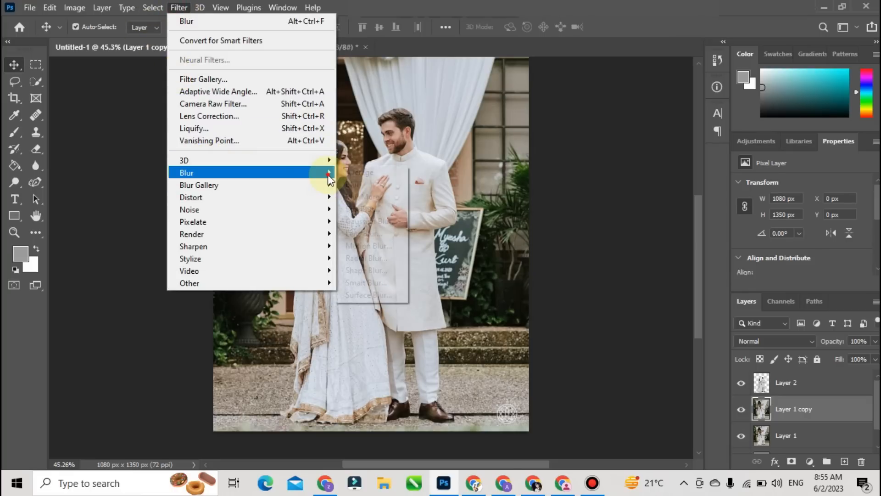
left_click(351, 185)
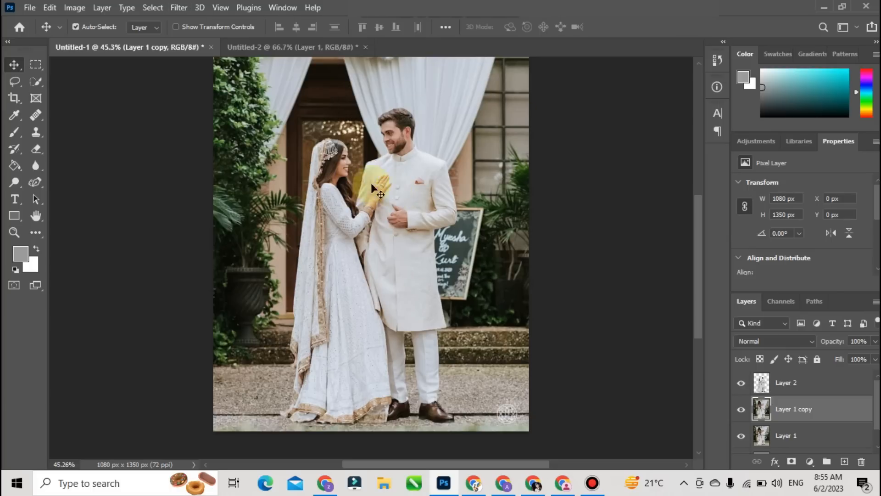
Step: Strengthen the blur on Layer 1 copy by applying the Blur More filter twice
left_click(178, 7)
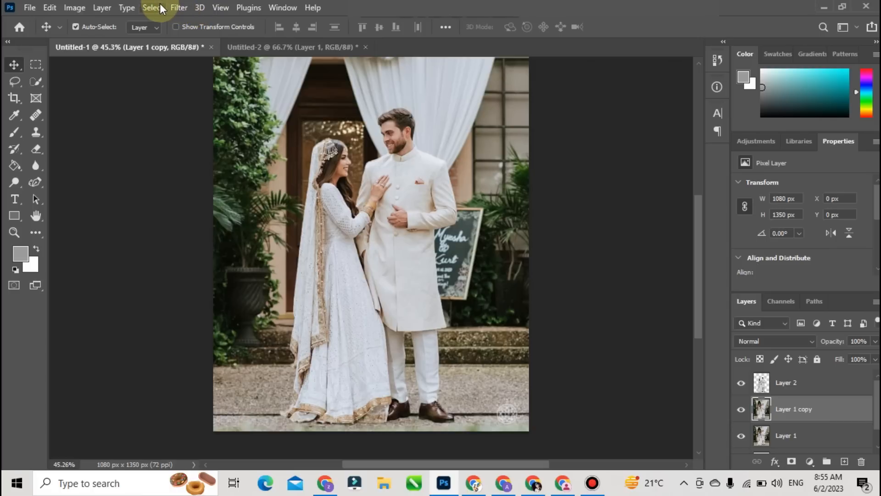
left_click(177, 7)
mouse_move(240, 181)
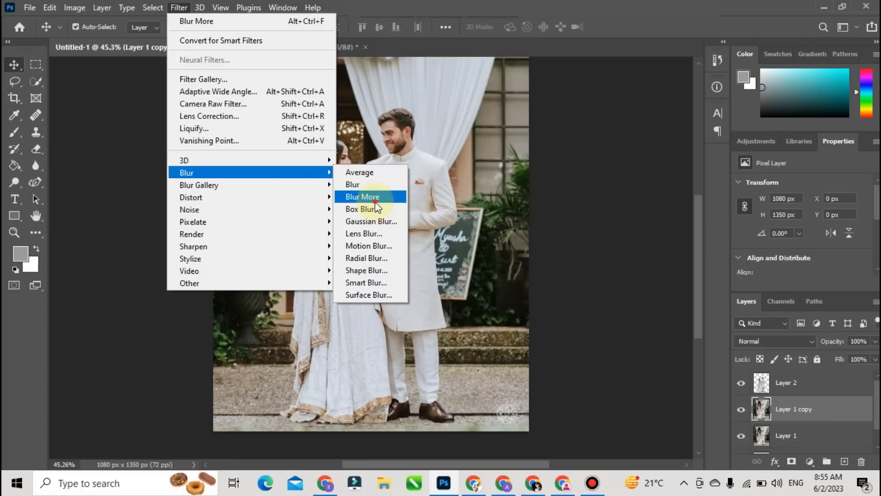
left_click(376, 200)
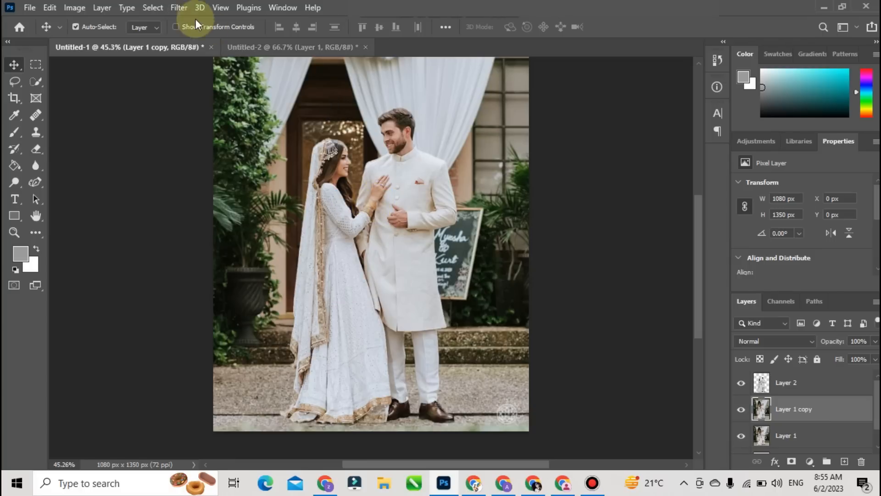
left_click(175, 10)
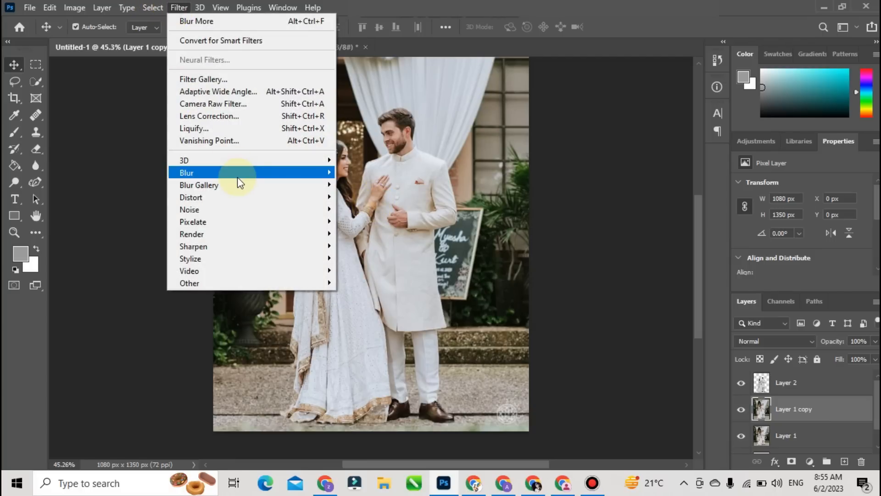
mouse_move(262, 176)
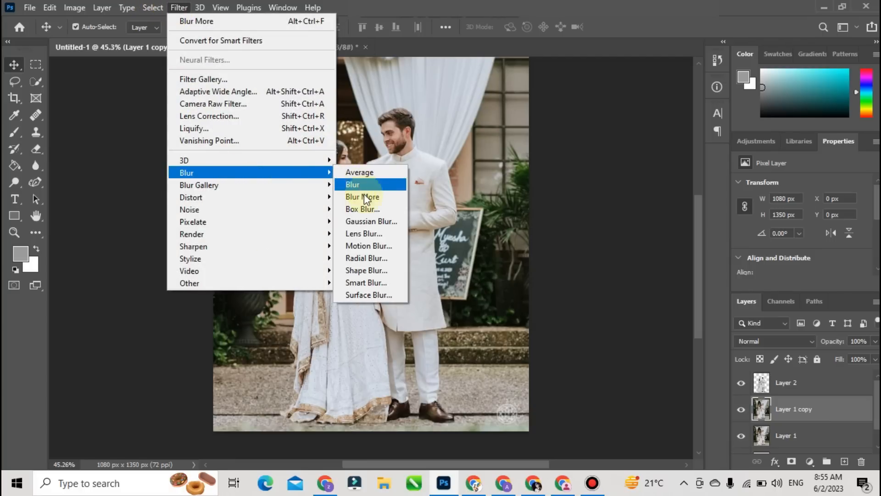
left_click(370, 209)
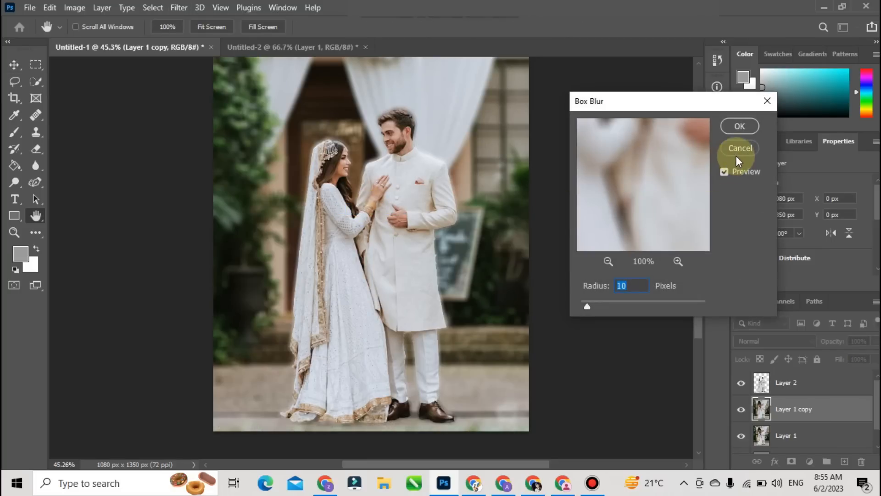
left_click(738, 149)
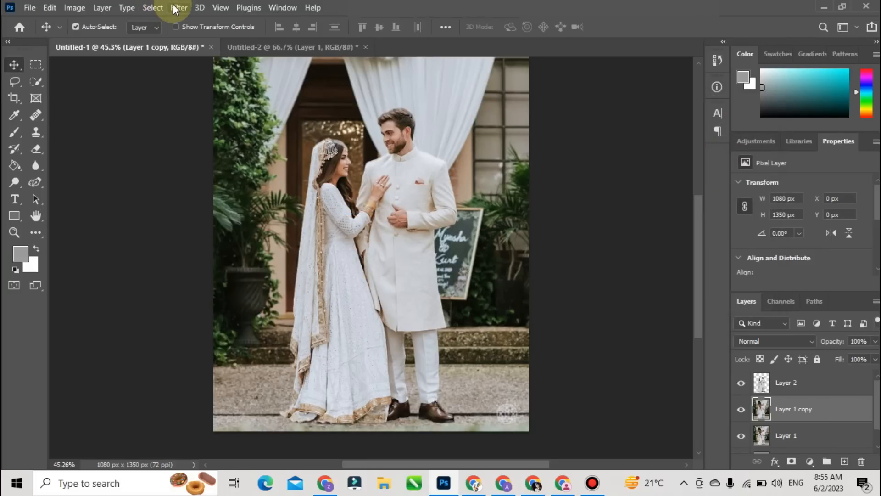
Step: Apply Blur More to Layer 1 copy once again and toggle its visibility repeatedly to compare the background with Layer 1
left_click(174, 5)
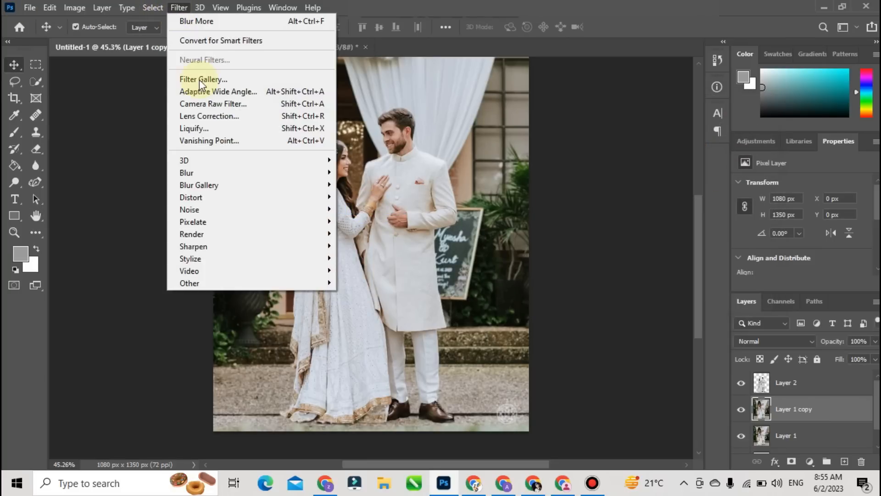
mouse_move(248, 173)
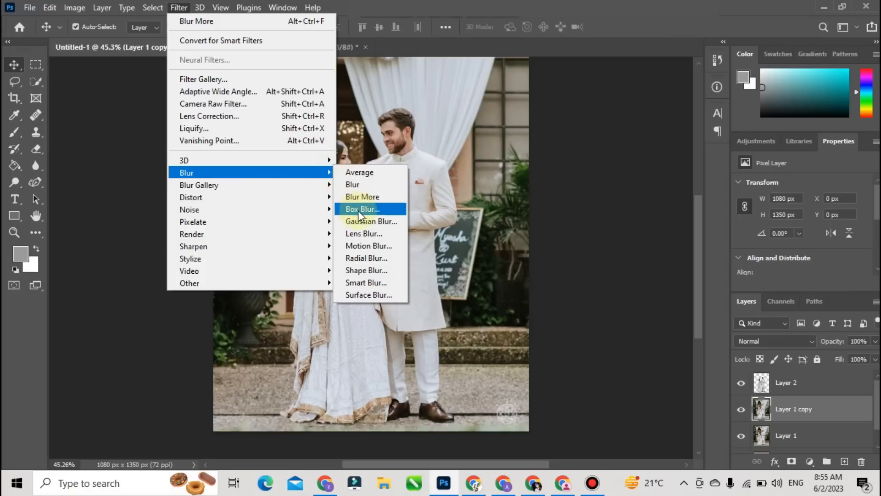
left_click(352, 197)
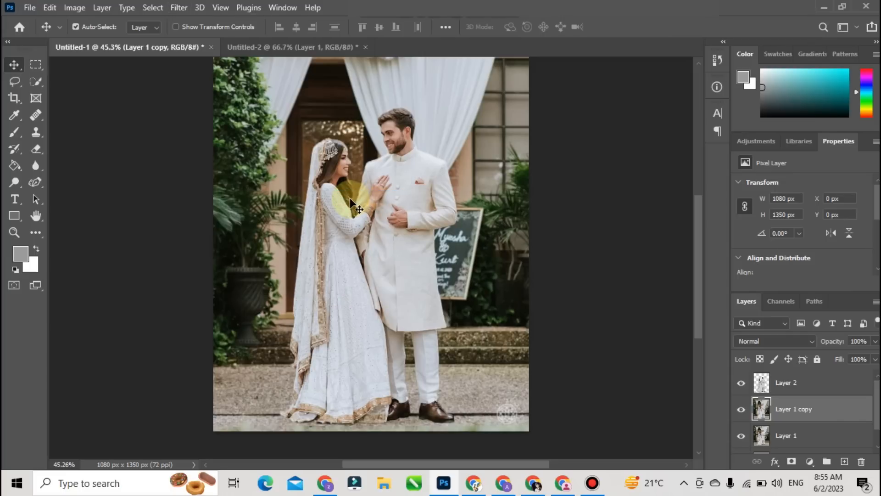
left_click(741, 410)
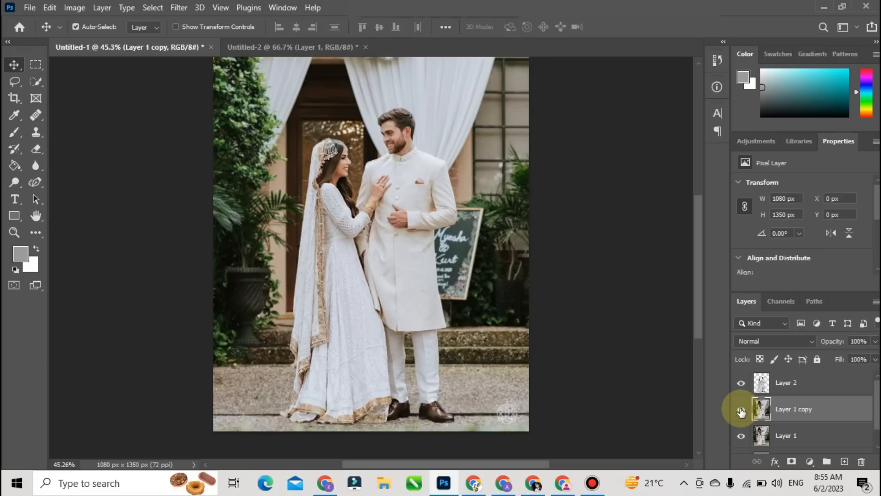
left_click(741, 410)
left_click(741, 410)
left_click(741, 410)
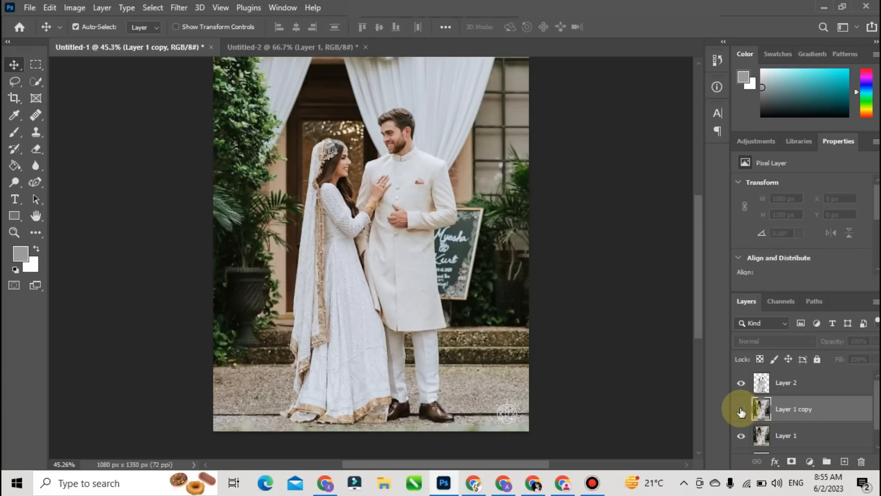
left_click(741, 410)
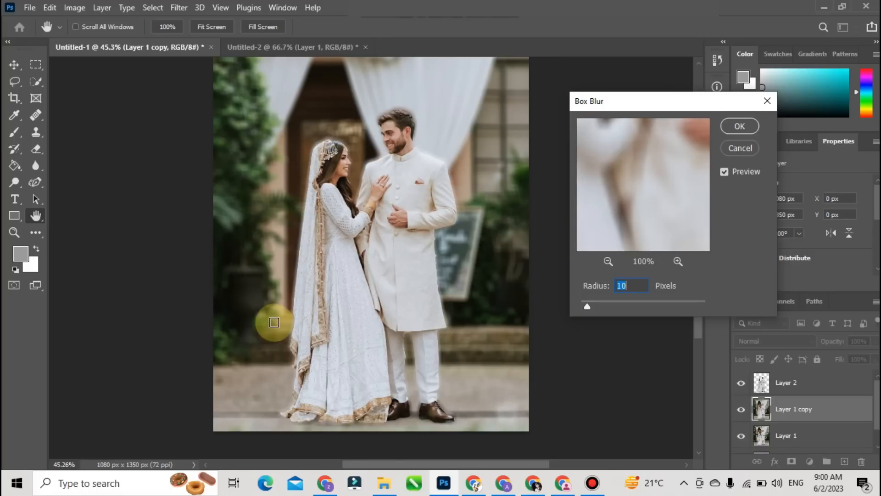
Step: Zoom the Box Blur preview of Layer 1 copy out to 25% and reposition it on the couple
left_click(609, 260)
left_click(610, 261)
left_click(611, 260)
left_click(610, 260)
left_click(610, 260)
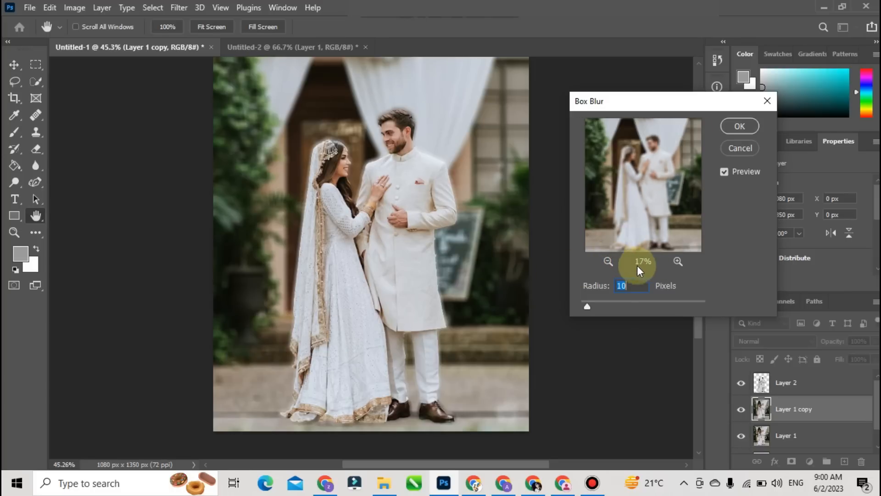
left_click(677, 260)
left_click_drag(638, 158, 630, 195)
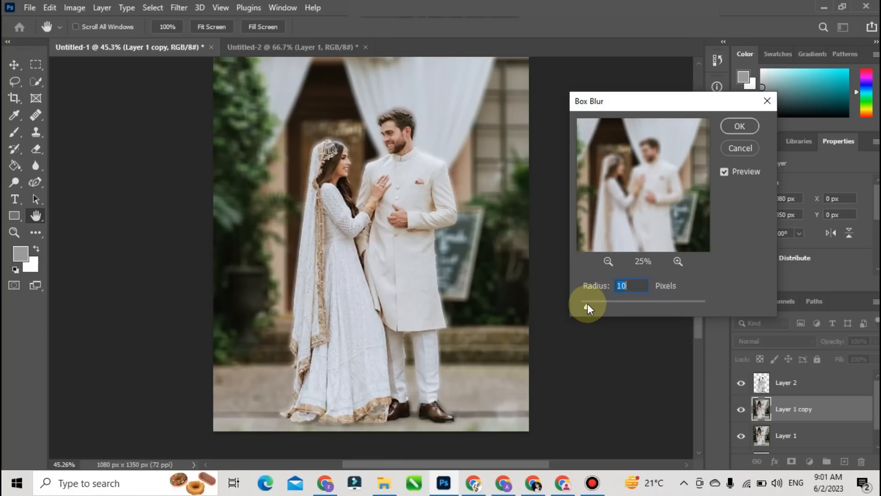
Step: Try Box Blur radii of 30, 43, 242 and 40 pixels on Layer 1 copy and cancel the filter
left_click_drag(588, 309, 601, 308)
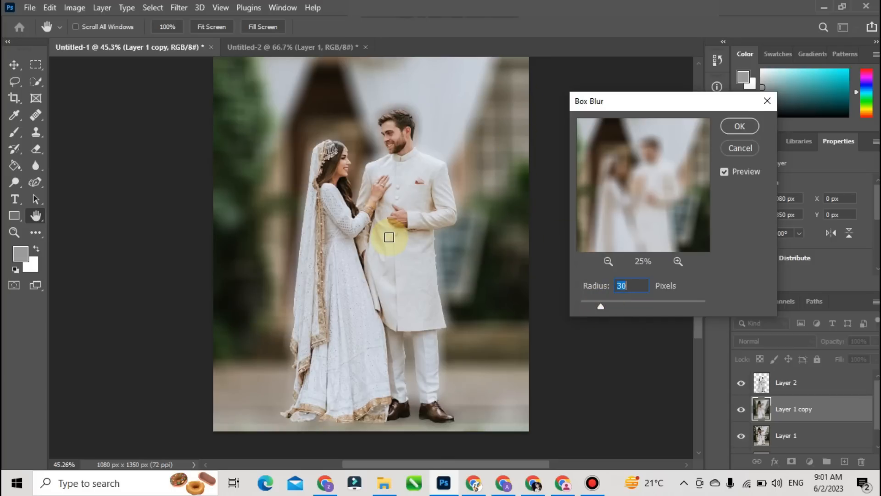
left_click(608, 307)
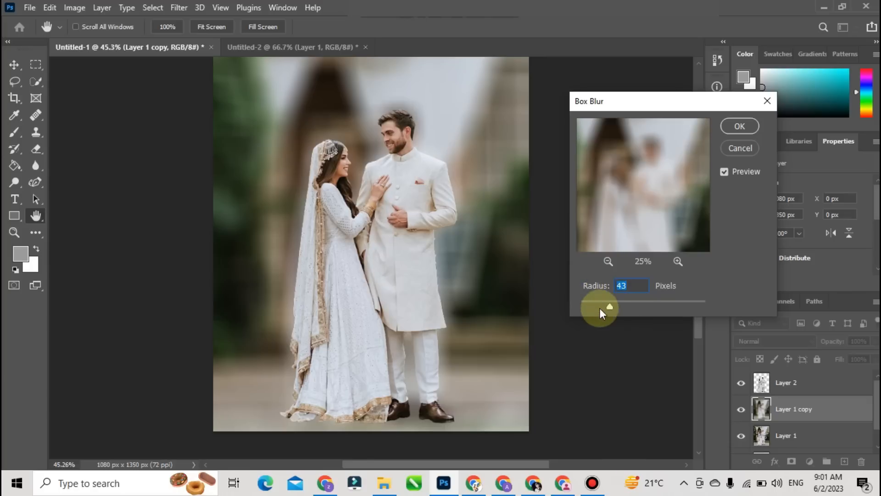
left_click_drag(607, 307, 616, 306)
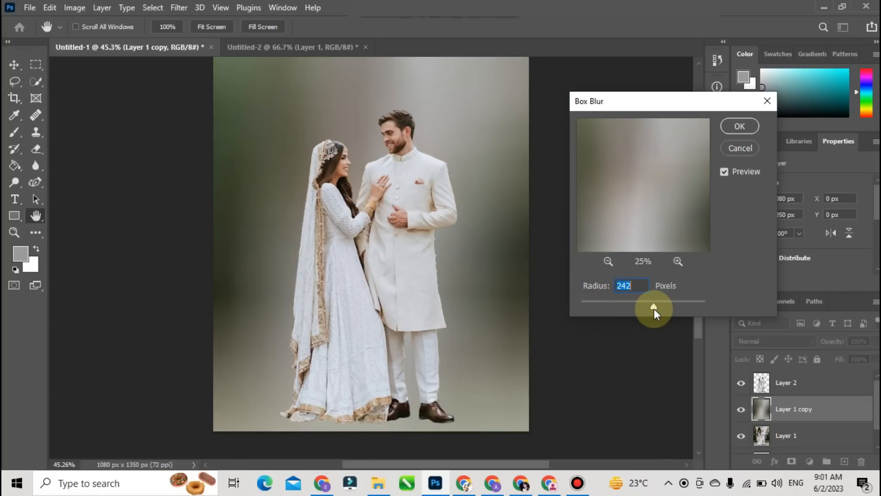
left_click_drag(654, 308, 608, 304)
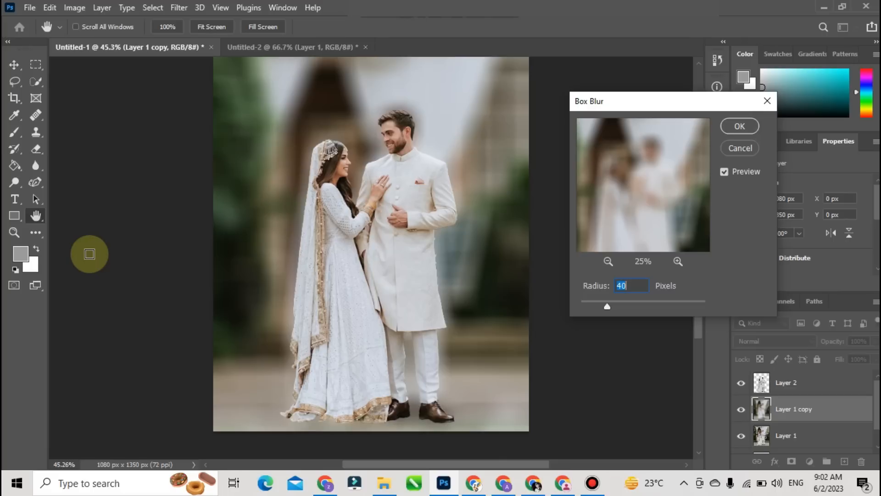
left_click(740, 148)
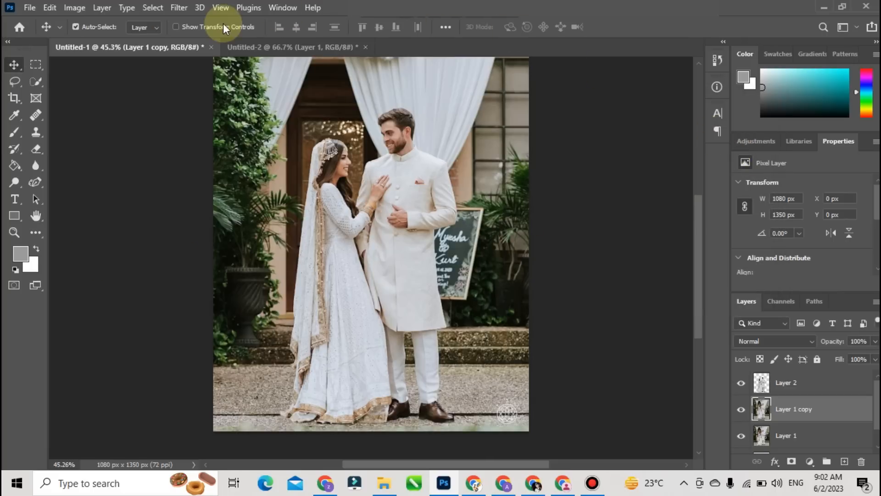
Step: Start a Gaussian Blur on Layer 1 copy and zoom its preview out to 17%
left_click(177, 8)
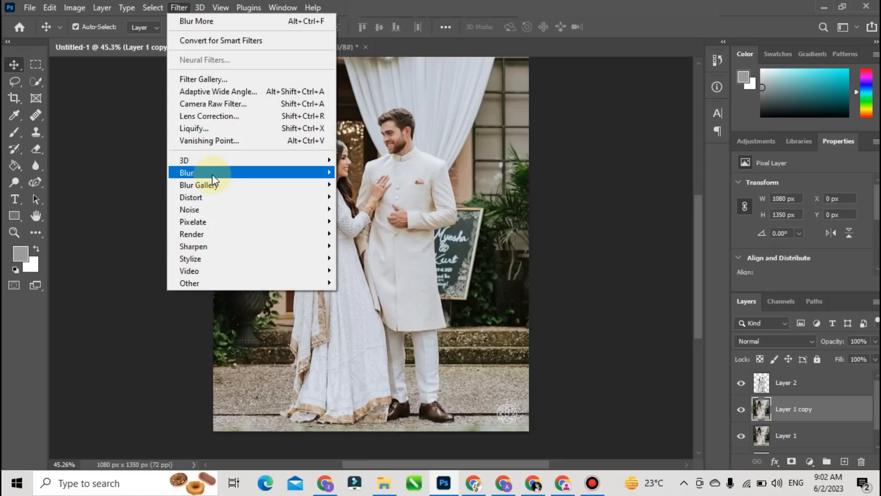
mouse_move(281, 176)
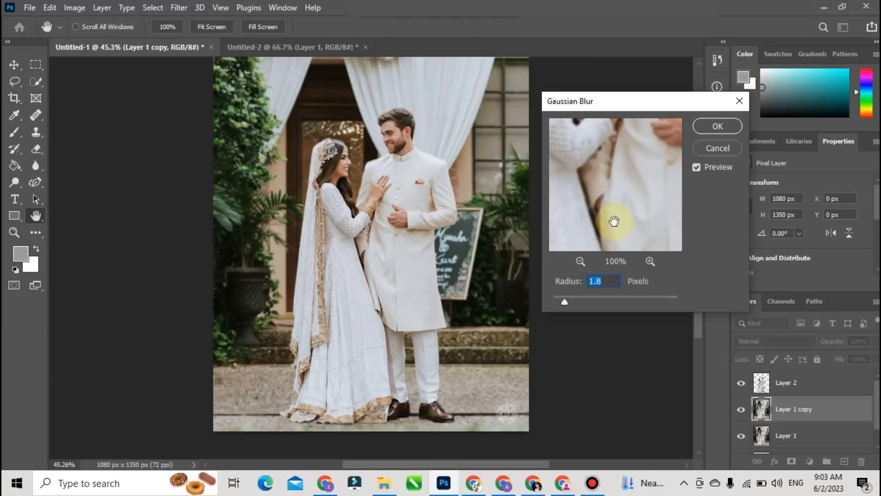
left_click(579, 262)
left_click(578, 263)
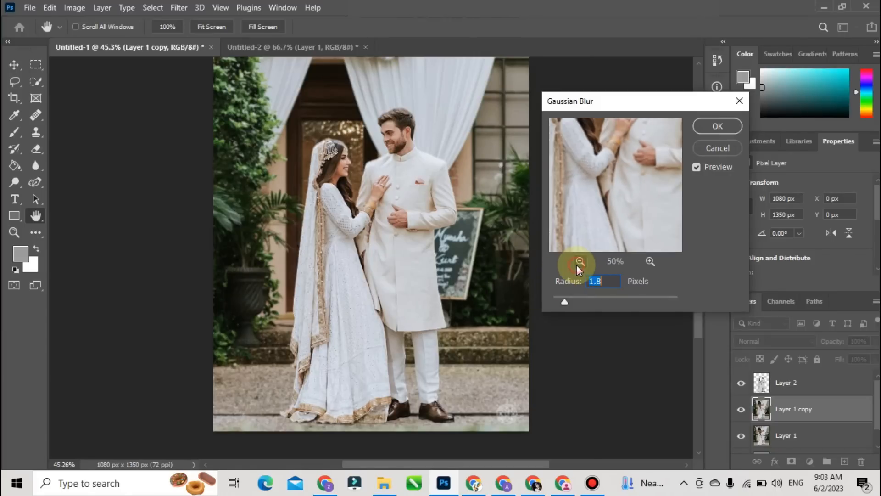
left_click(578, 263)
left_click(578, 263)
left_click(578, 262)
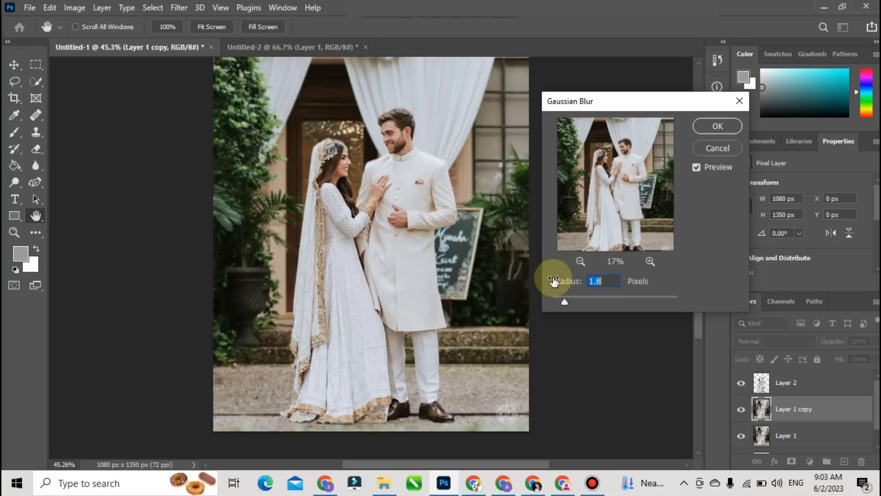
Step: Try Gaussian Blur radii of 7.6, 4.7, 2.7 and 2.9 pixels on Layer 1 copy
left_click_drag(566, 302, 596, 303)
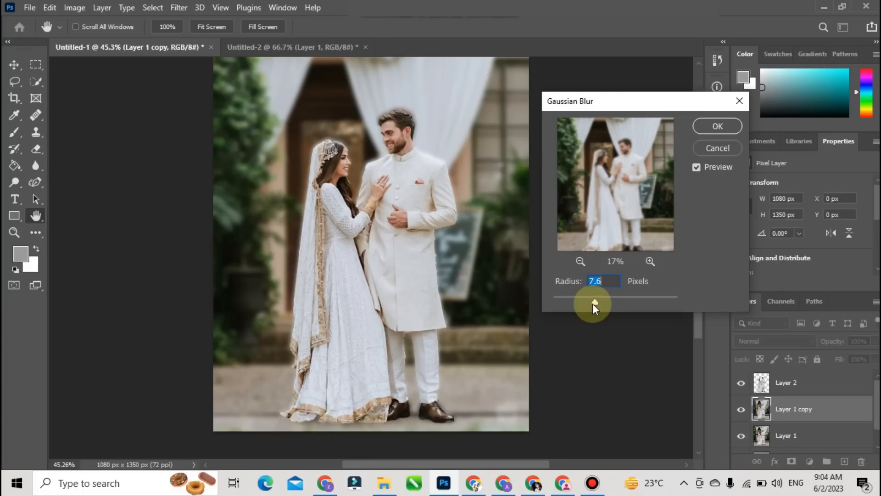
mouse_move(593, 301)
left_mouse_down()
mouse_move(580, 302)
mouse_move(645, 304)
mouse_move(596, 299)
left_mouse_up()
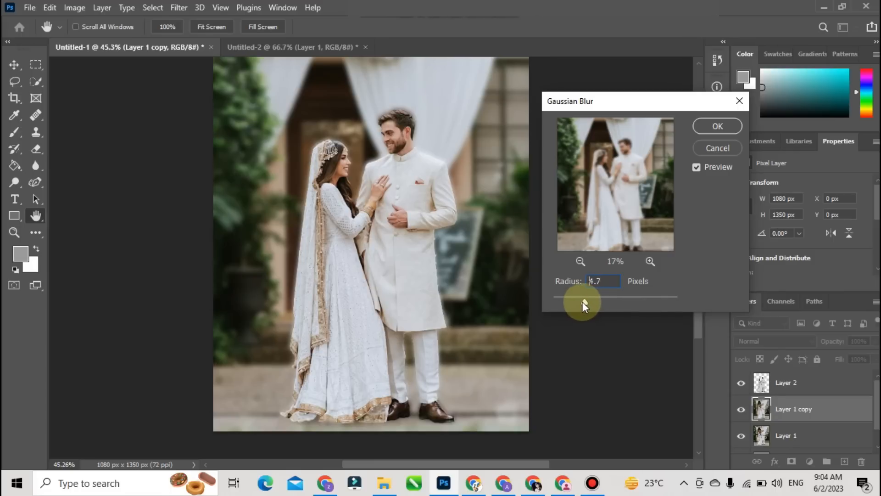
left_click_drag(582, 302, 571, 302)
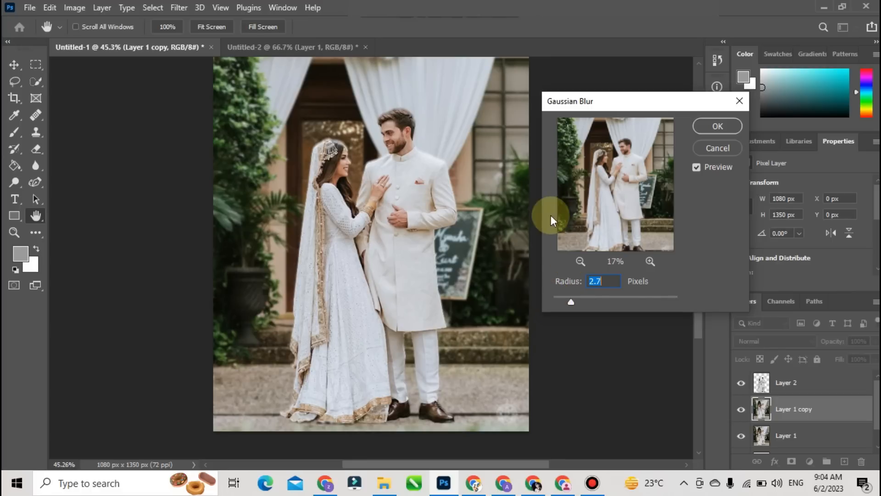
left_click_drag(572, 299, 571, 299)
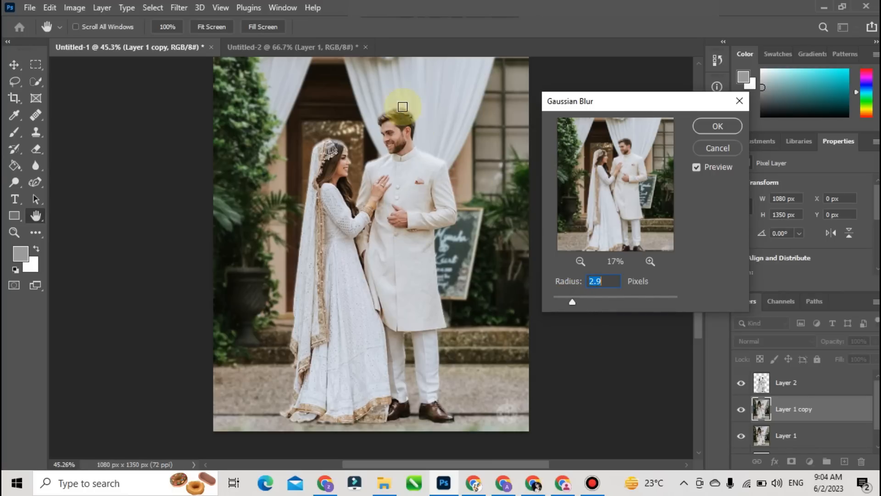
Step: Centre the blur preview on the bride's head, raise the radius to 3.5 pixels and apply the Gaussian Blur
left_click(335, 142)
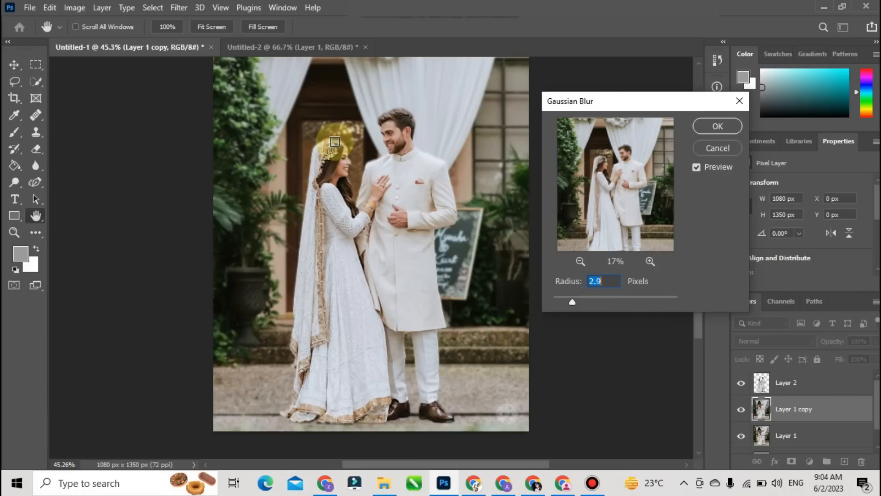
key("Up")
key("Up")
key("Up")
key("Up")
key("Up")
key("Up")
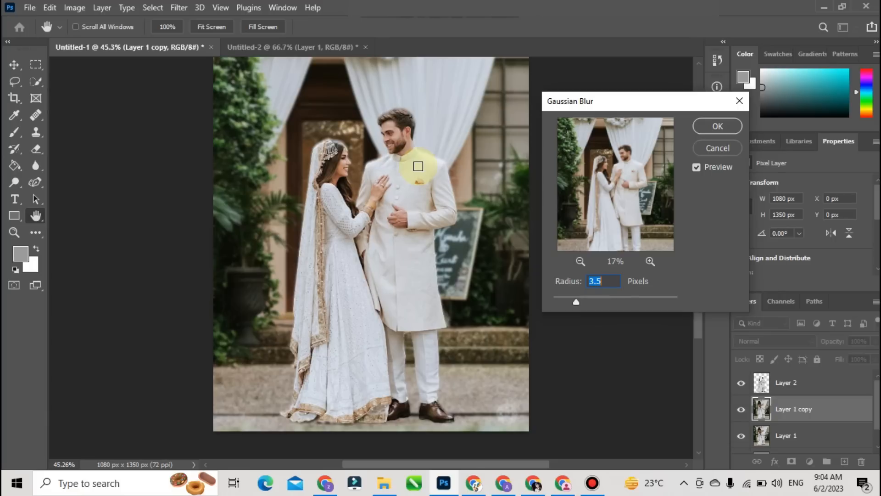
left_click(701, 127)
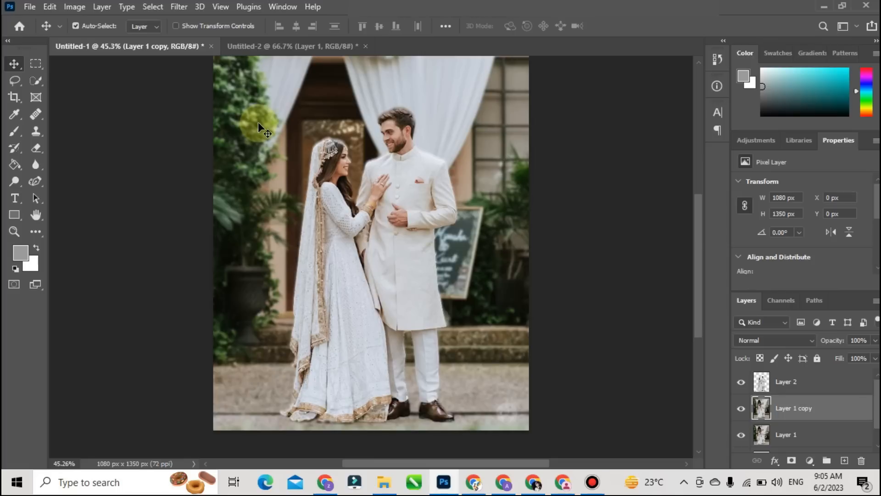
Step: Replace the blurred Layer 1 copy with a fresh duplicate of Layer 1 and open the Lens Blur filter on it
left_click_drag(850, 407, 861, 459)
left_click_drag(816, 407, 844, 459)
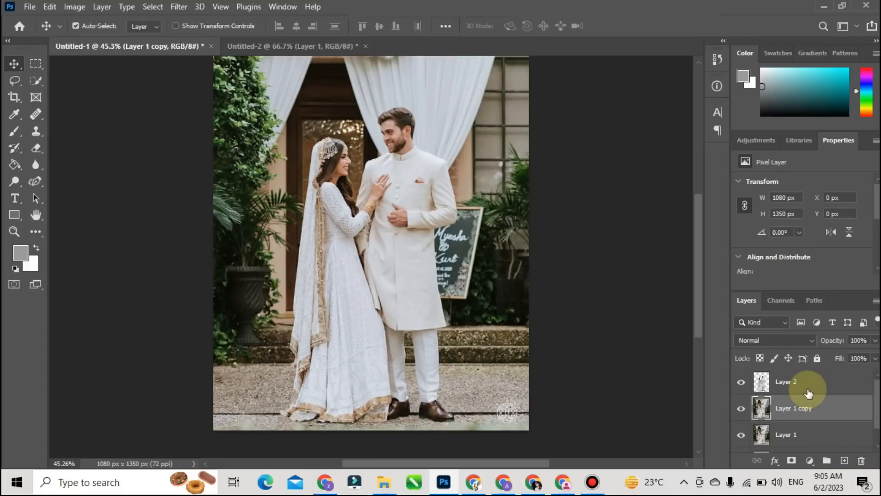
left_click(184, 8)
mouse_move(329, 172)
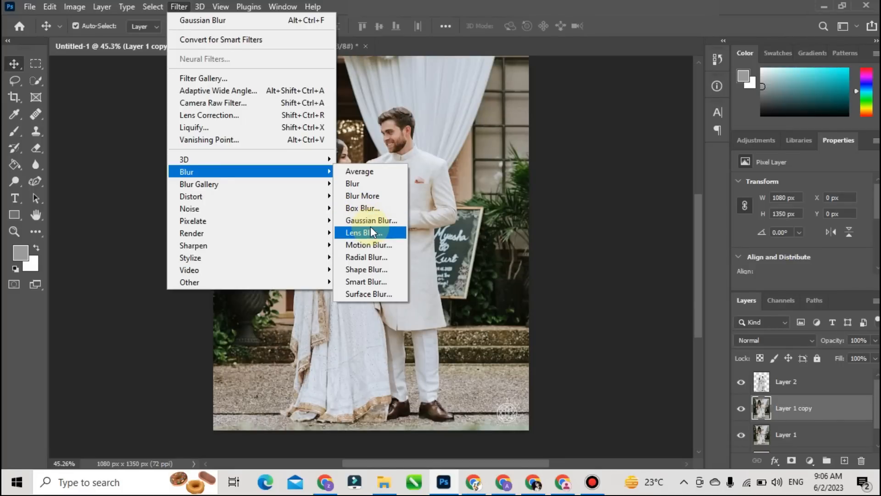
left_click(370, 227)
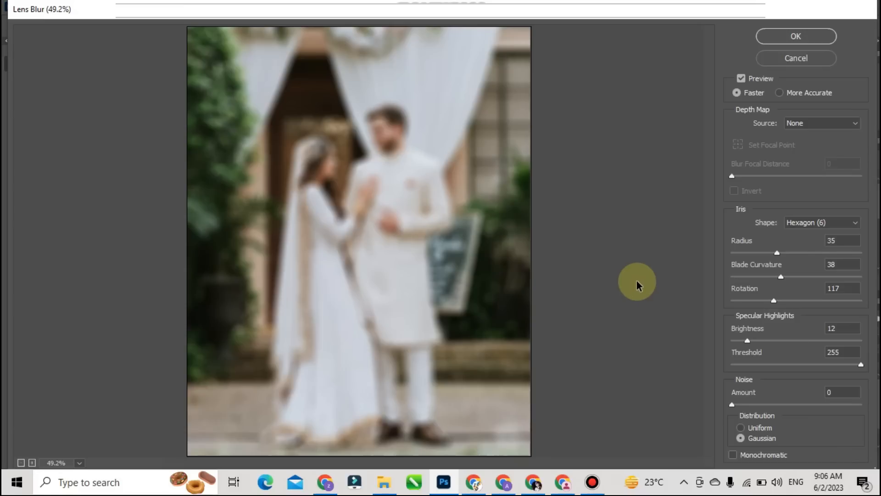
Step: Compare the Lens Blur preview with the original photo and set the preview quality to More Accurate
left_click(740, 79)
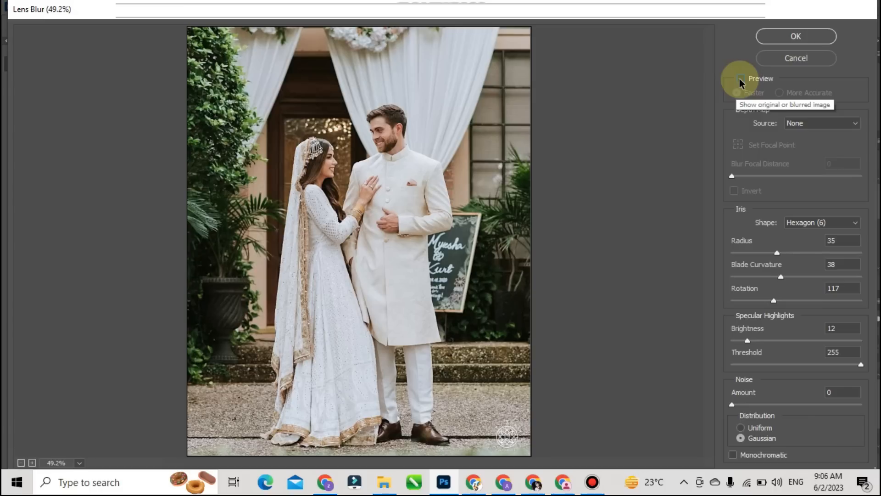
left_click(740, 80)
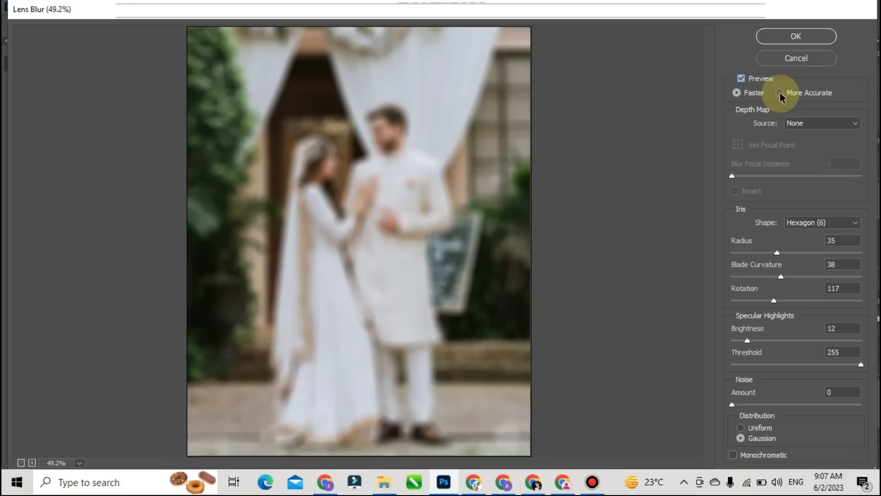
left_click(782, 93)
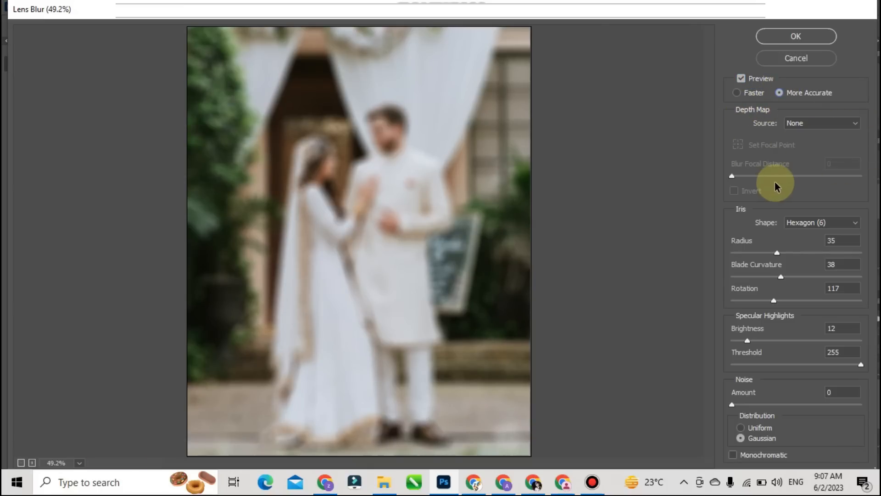
Step: Set the Lens Blur depth map source to Transparency and place the focal point on the bride's face
left_click(855, 122)
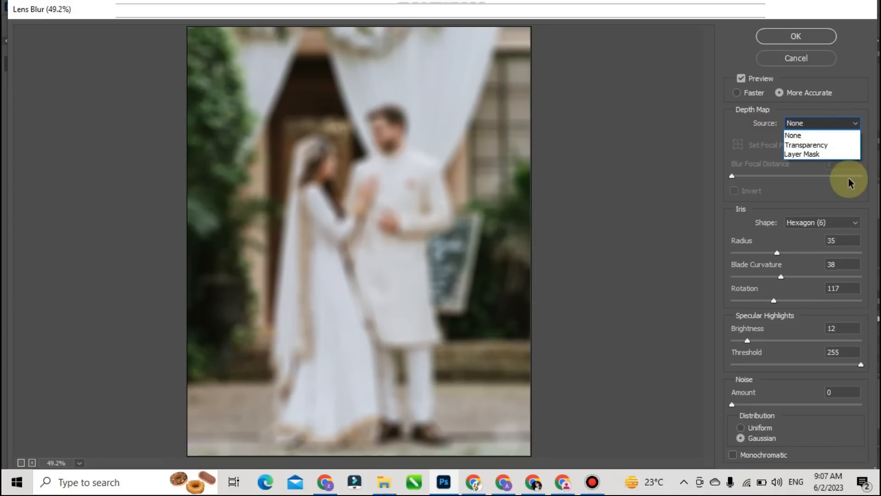
left_click(815, 145)
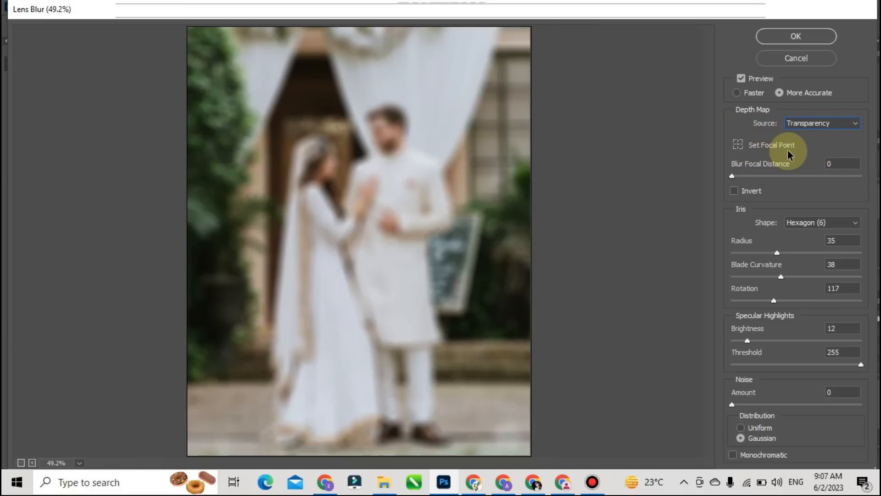
left_click(850, 123)
left_click(843, 135)
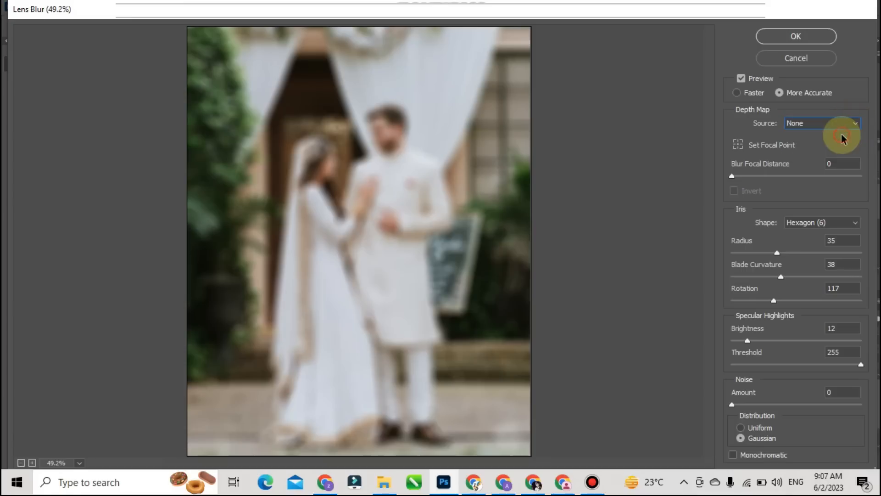
left_click(820, 124)
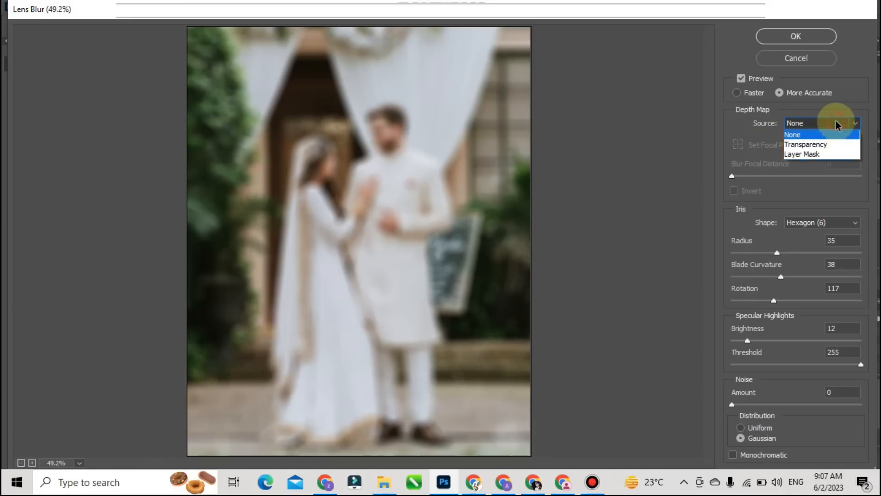
left_click(835, 143)
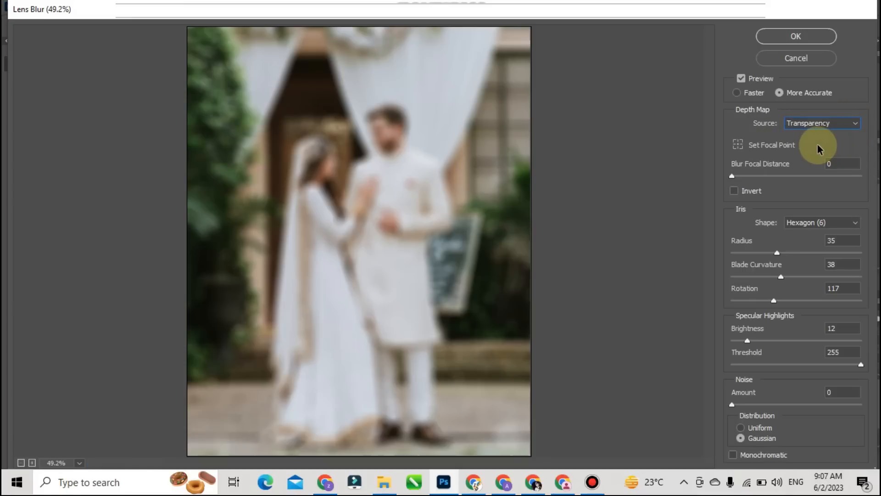
left_click(738, 145)
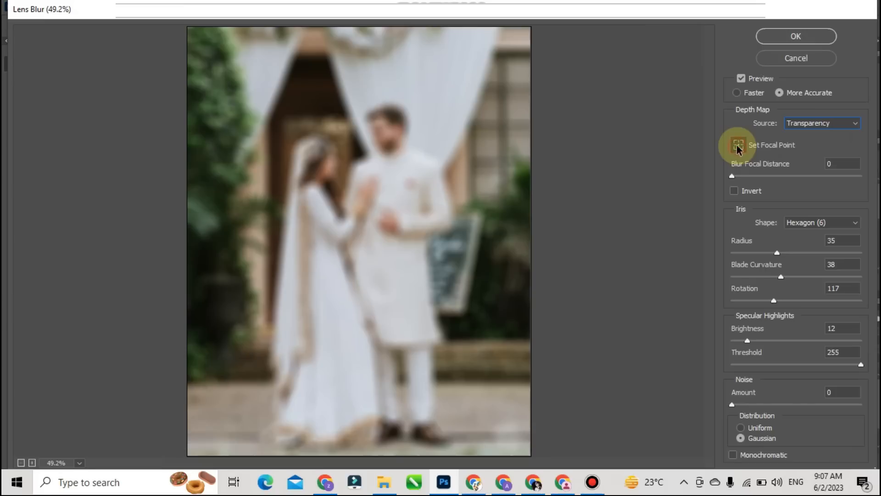
left_click(315, 160)
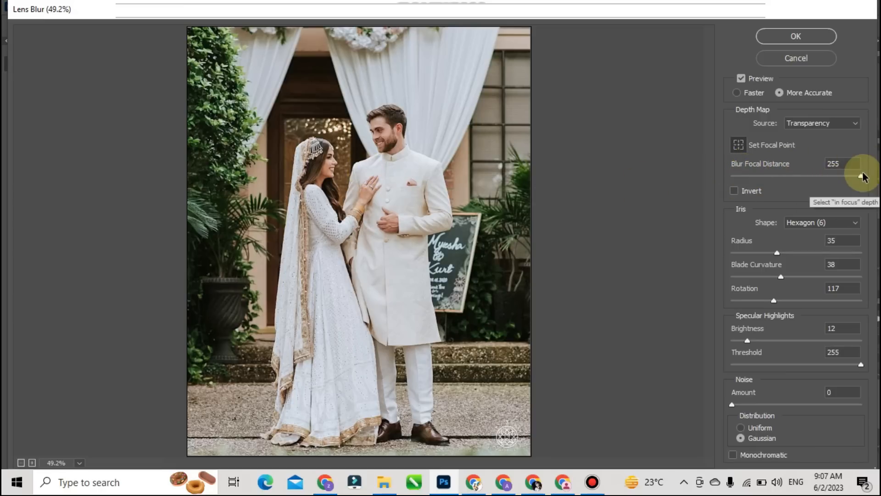
Step: Try blur focal distances of 17 and 3, compare with the original photo, and set the distance to 0
left_click_drag(863, 176, 783, 179)
left_click_drag(784, 175, 740, 175)
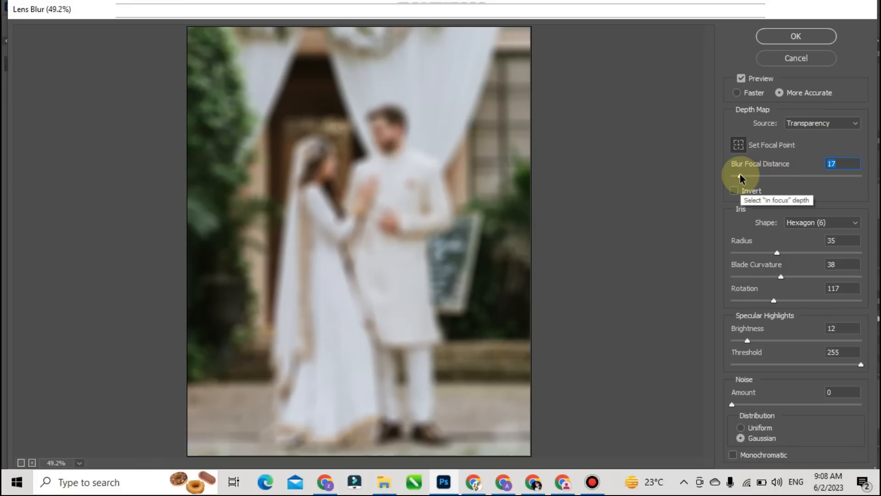
left_click_drag(741, 178, 733, 177)
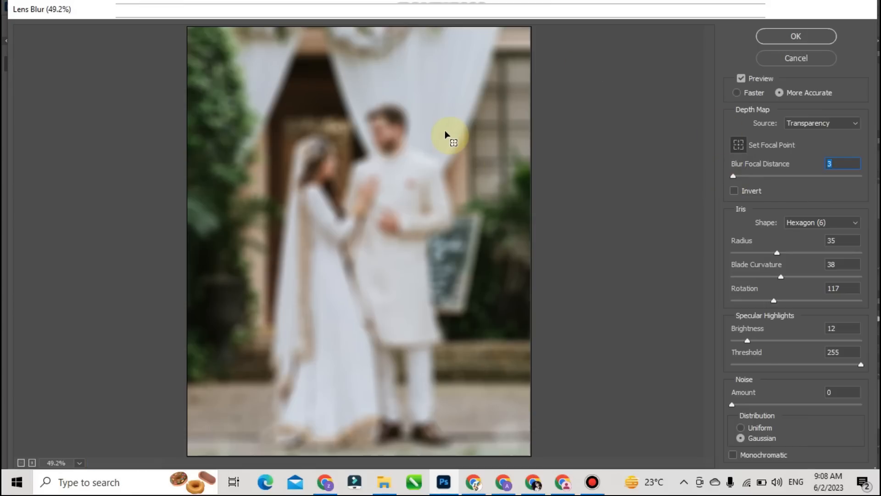
left_click(741, 79)
left_click(740, 79)
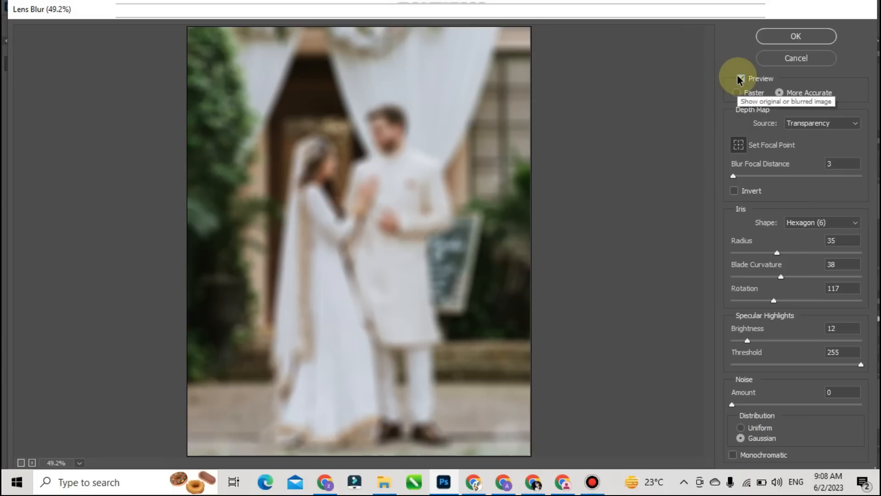
left_click(738, 79)
left_click(737, 80)
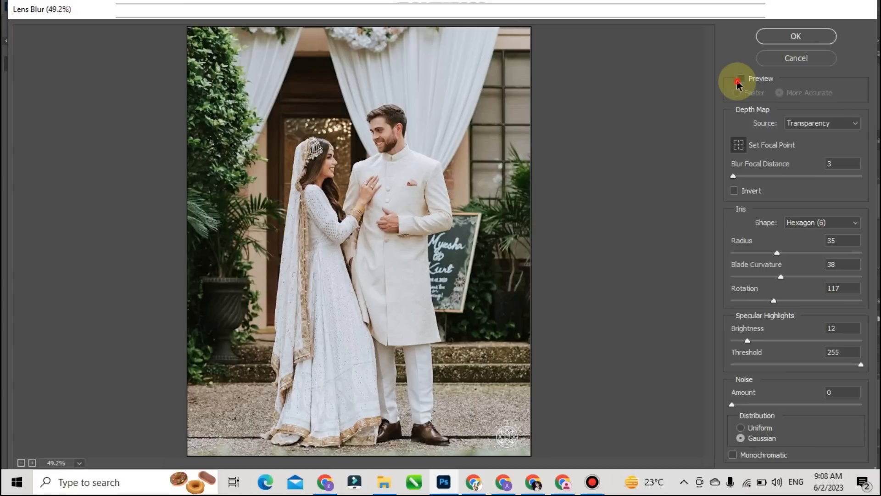
left_click_drag(733, 176, 731, 177)
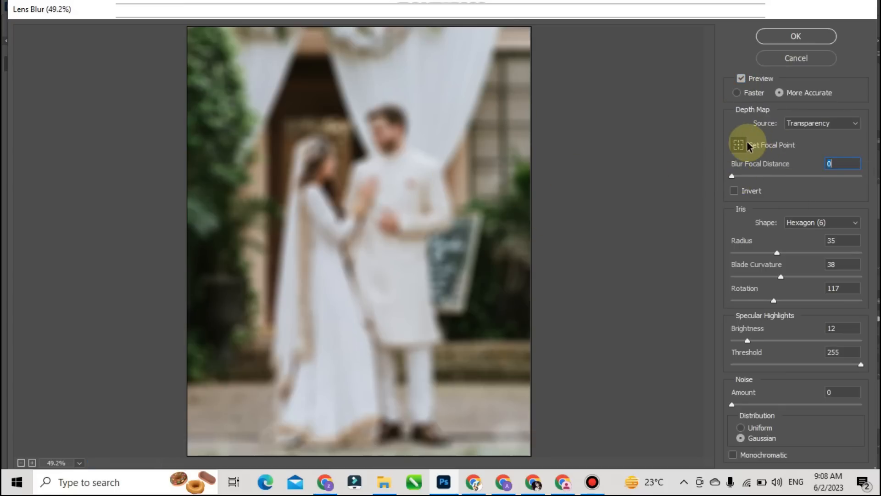
Step: Switch the depth map source to Layer Mask and try blur focal distances of 57 and 130
left_click(842, 125)
left_click(839, 154)
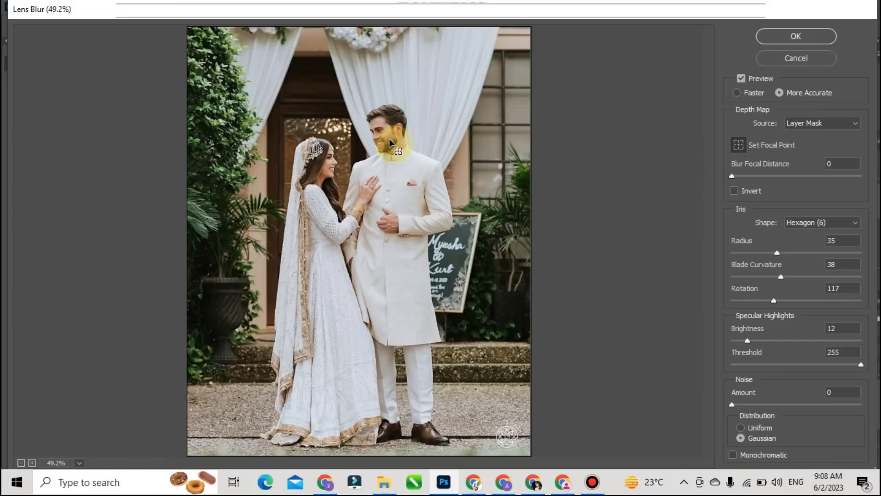
left_click(733, 176)
left_click_drag(744, 177, 760, 177)
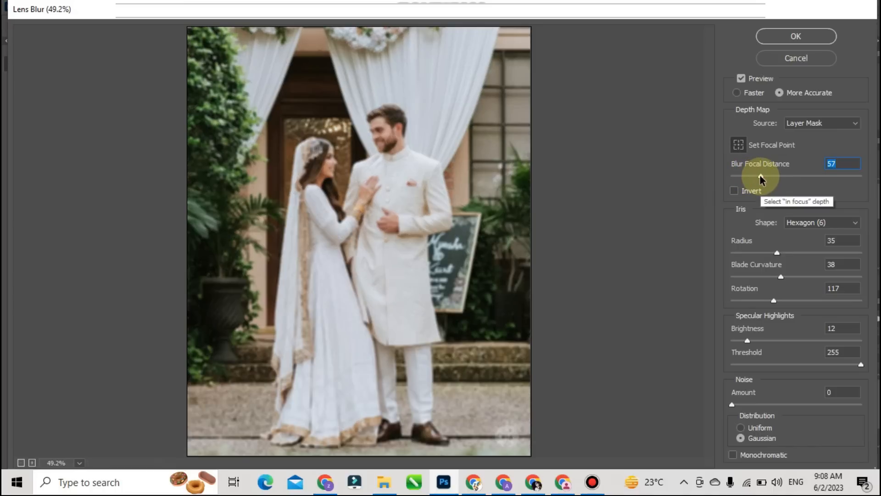
left_click_drag(760, 177, 798, 177)
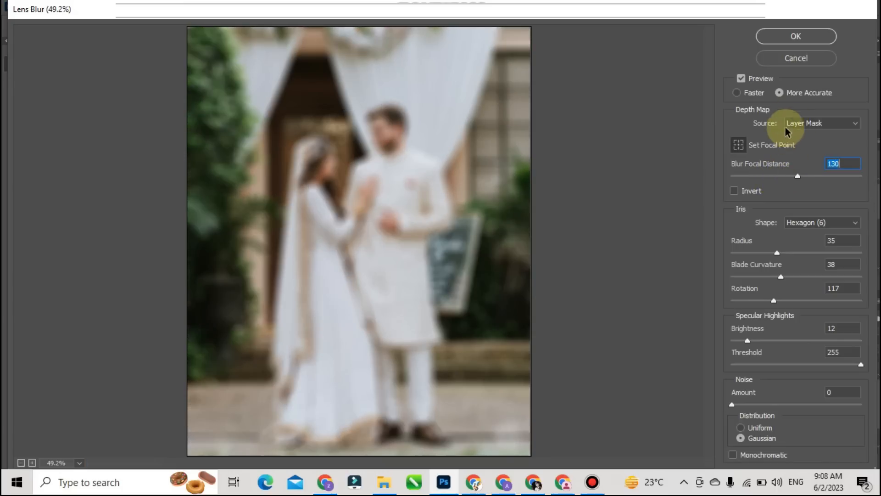
Step: Set the depth map source back to None and choose Hexagon (6) as the iris shape
left_click(808, 123)
left_click(811, 134)
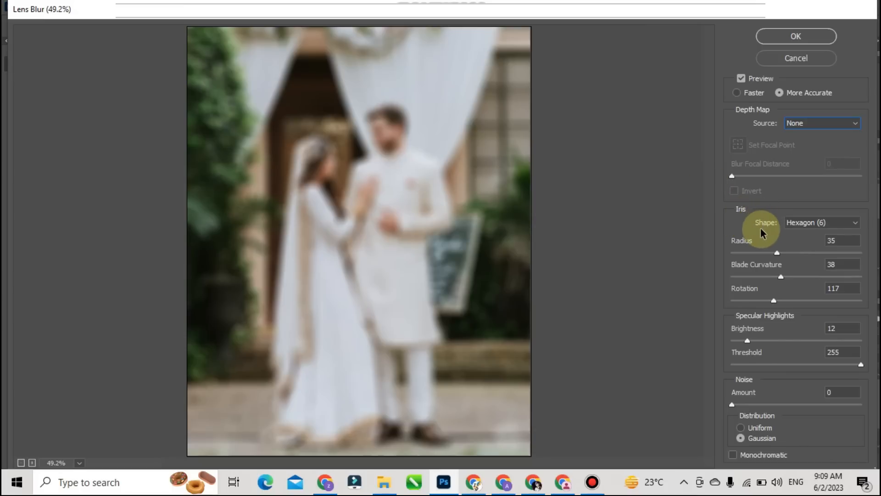
left_click(847, 223)
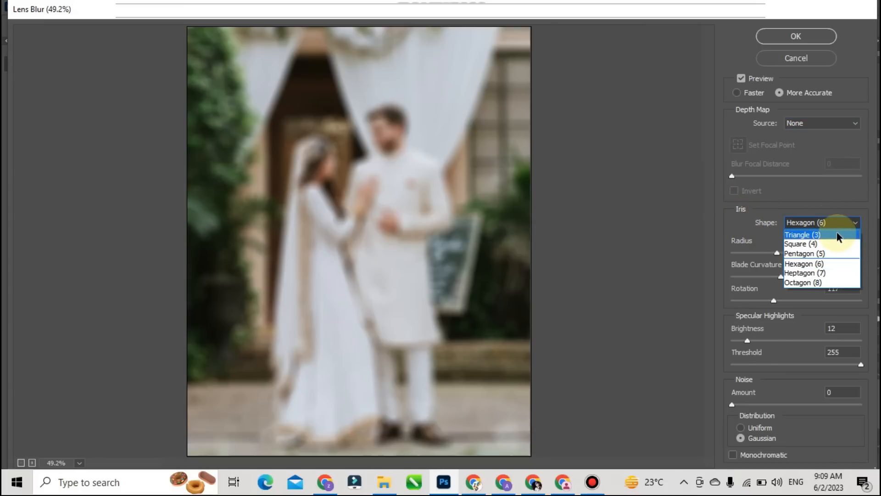
left_click(831, 264)
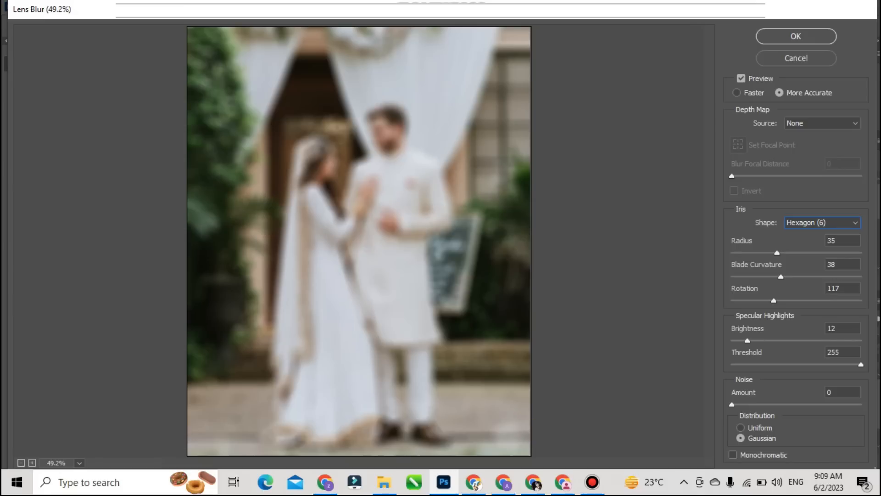
Step: Try the Triangle (3) iris shape with a radius of 96 and inspect the blurred couple up close
left_click(851, 224)
left_click(848, 233)
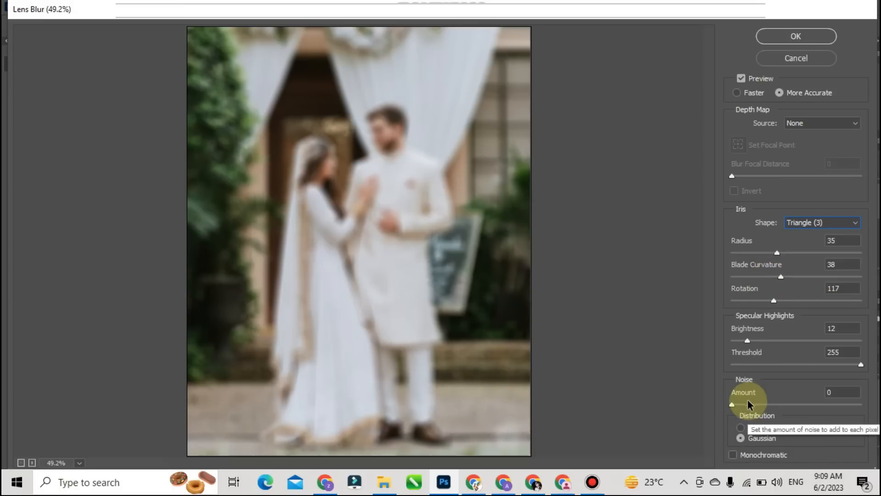
mouse_move(737, 405)
left_mouse_down()
mouse_move(770, 403)
mouse_move(729, 394)
left_mouse_up()
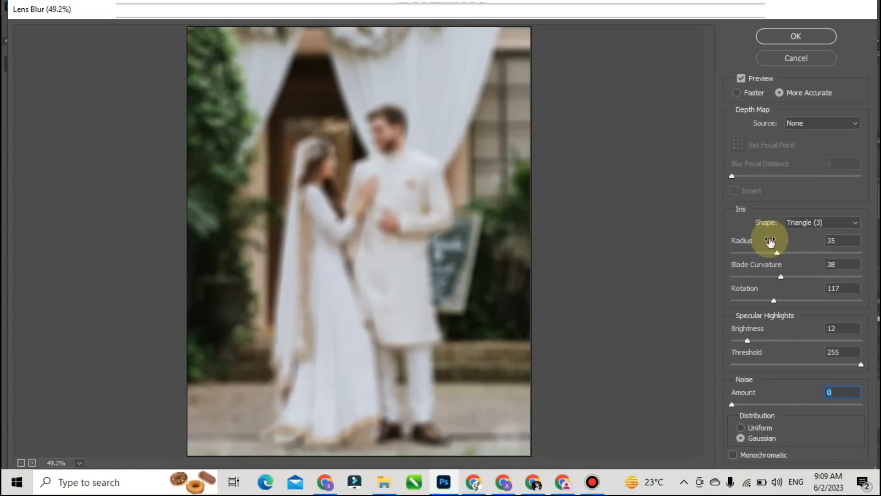
left_click_drag(776, 253, 856, 255)
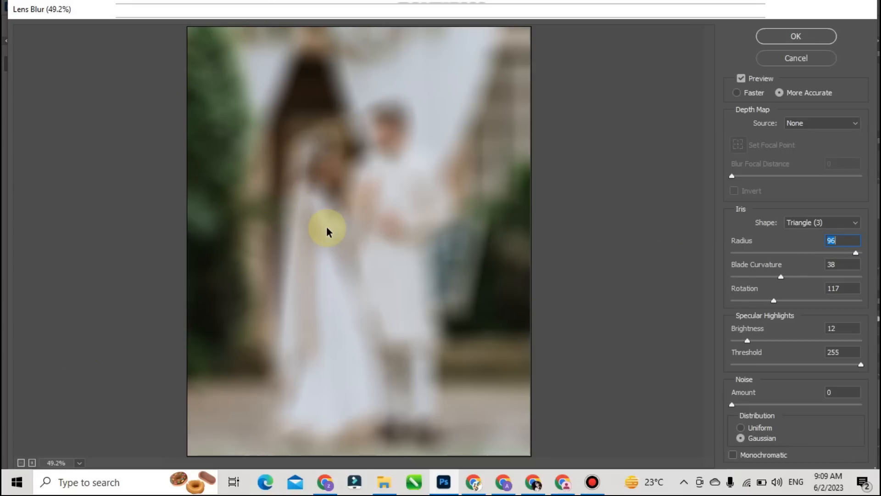
left_click(33, 463)
left_click(33, 463)
left_click(32, 463)
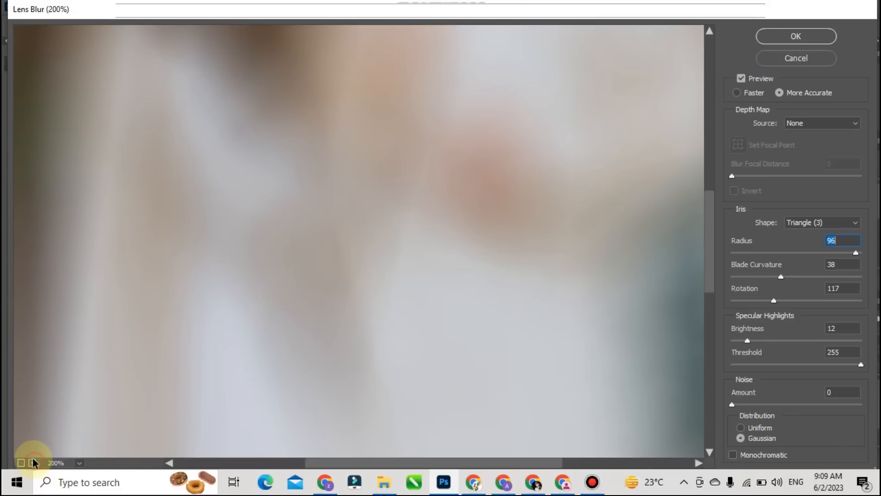
left_click(21, 461)
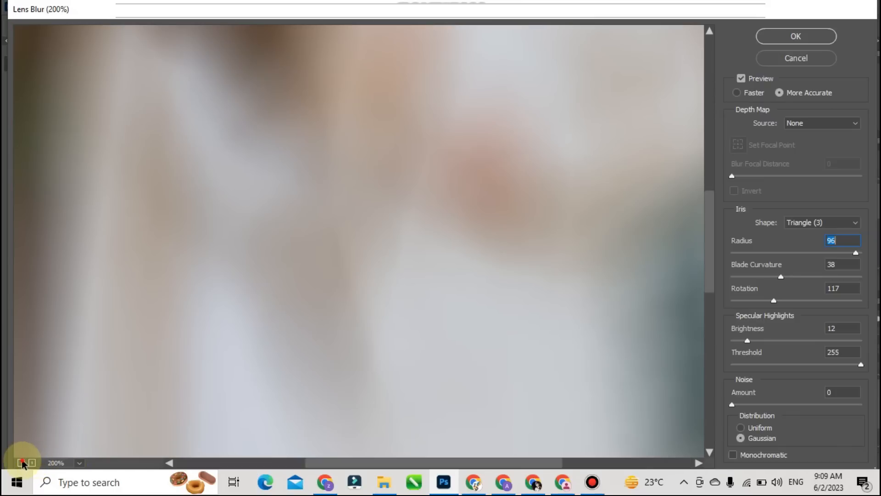
left_click(22, 463)
left_click(21, 462)
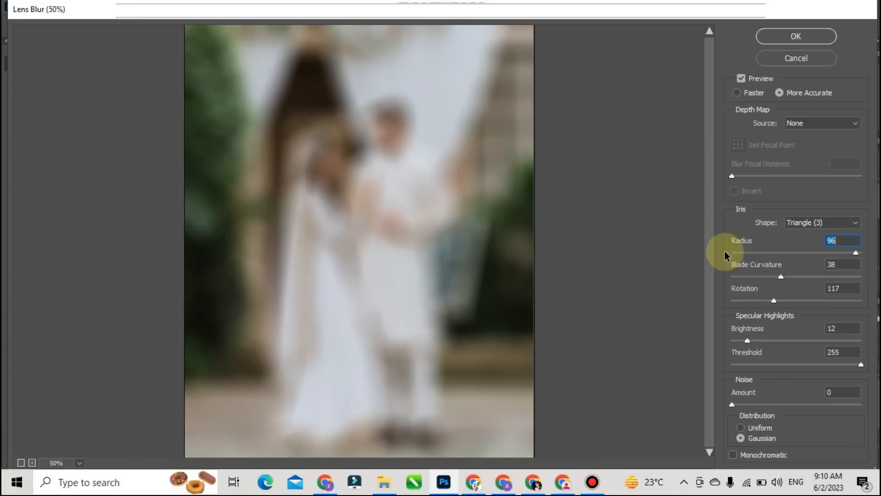
Step: Try the Square (4), Pentagon (5) and Octagon (8) iris shapes, and settle on Hexagon (6)
left_click(852, 226)
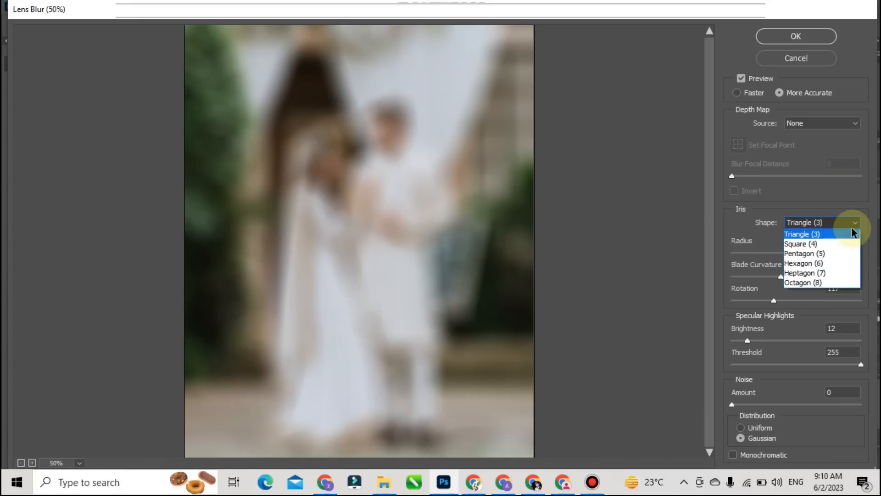
left_click(844, 243)
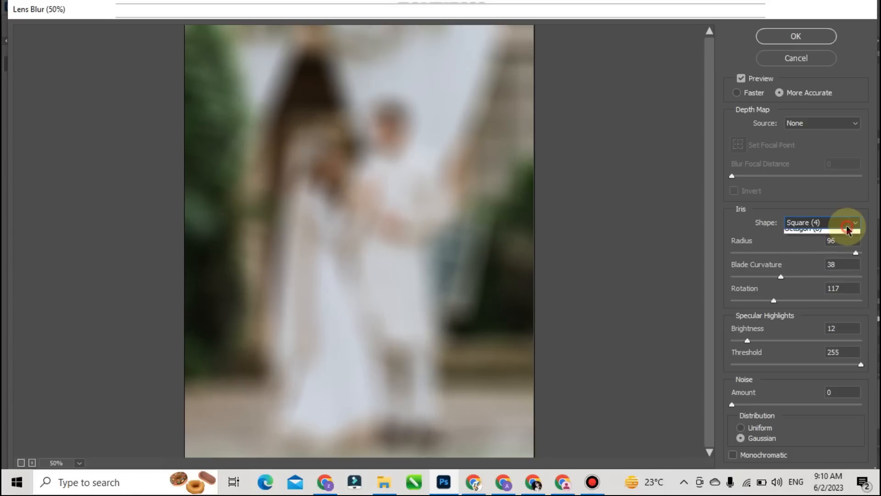
left_click(848, 224)
left_click(833, 254)
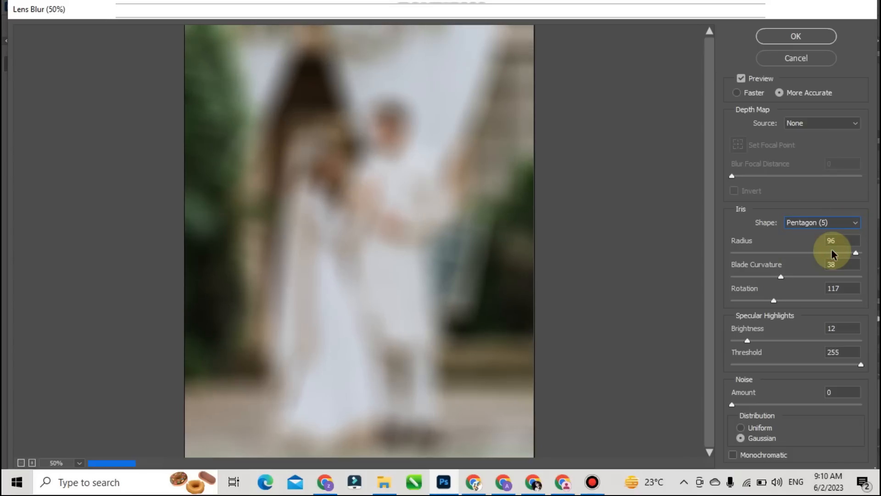
left_click(855, 223)
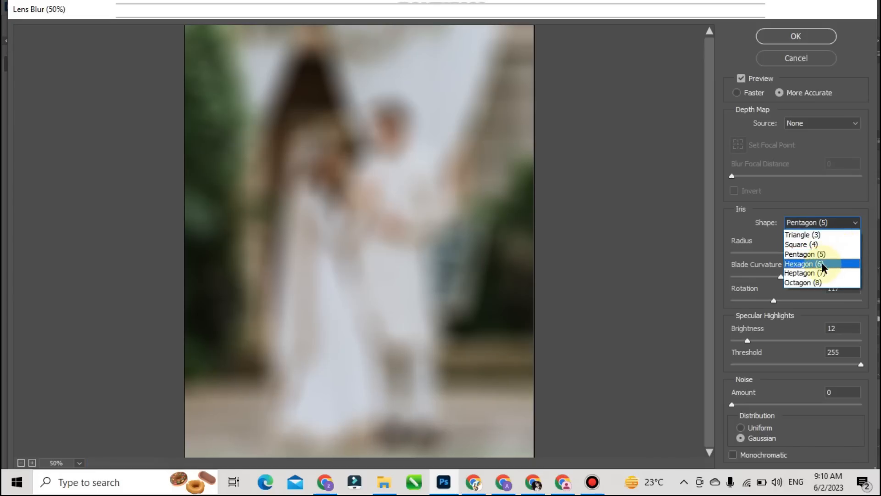
left_click(822, 263)
left_click(847, 224)
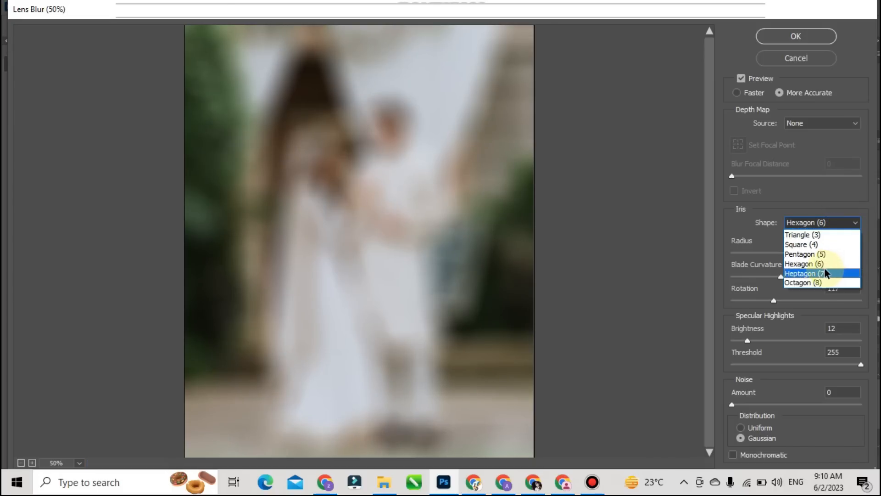
left_click(825, 283)
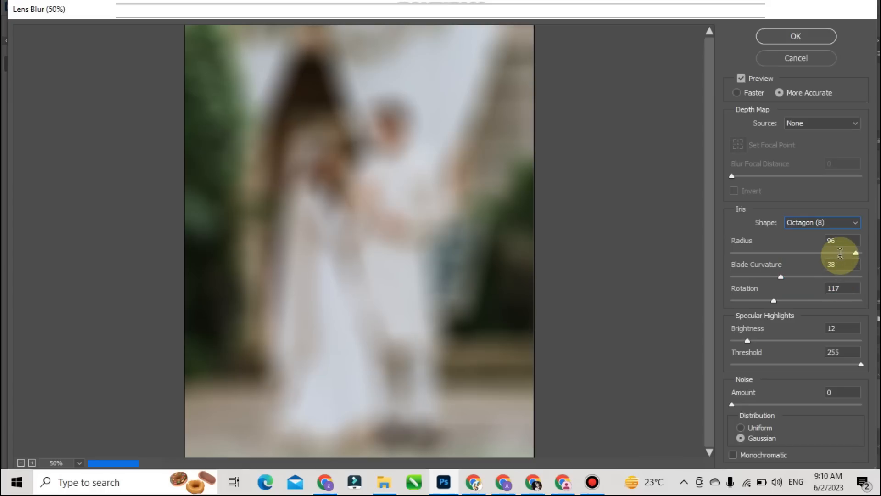
left_click(846, 224)
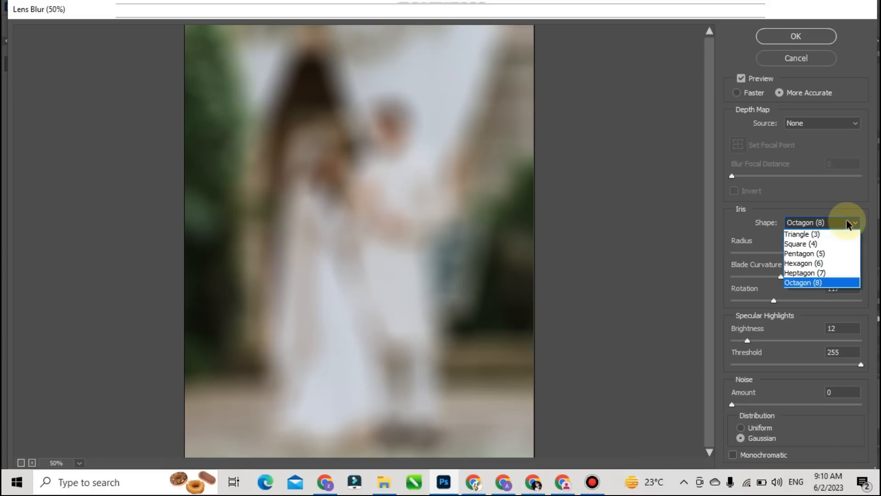
left_click(840, 264)
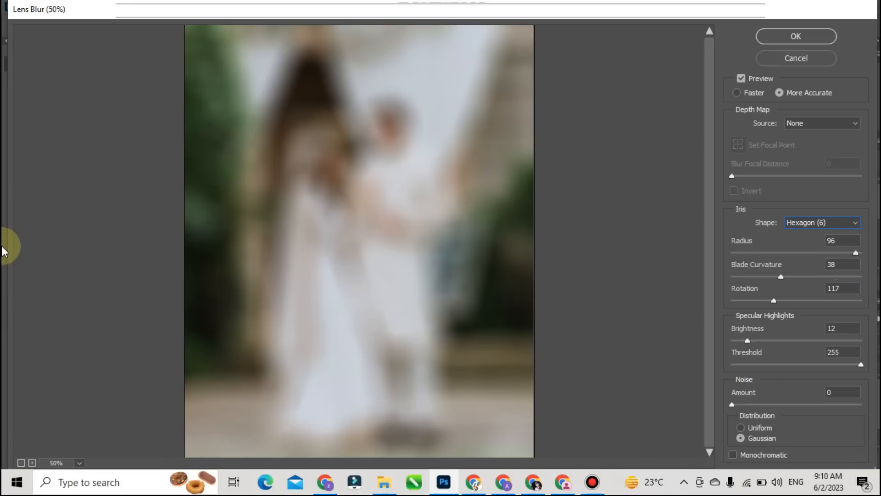
Step: Set the iris radius to 36, the blade curvature to 59 and the rotation to 151
left_click_drag(855, 253, 779, 264)
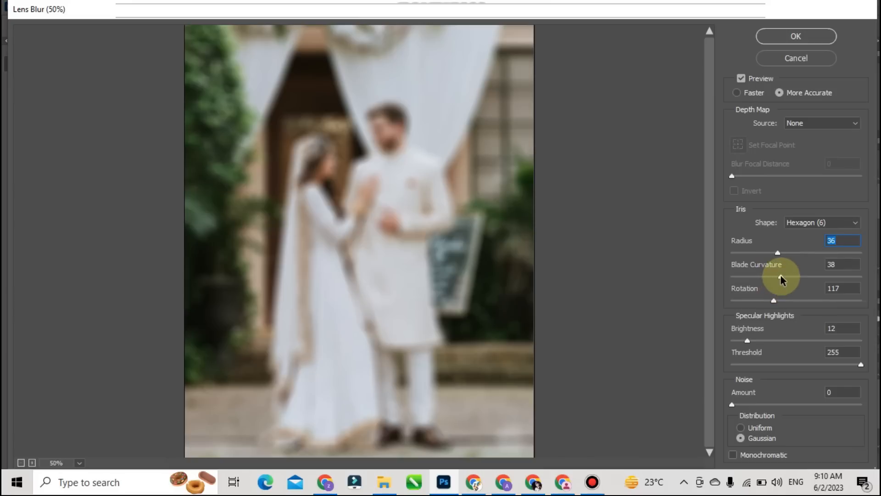
left_click_drag(782, 276, 809, 275)
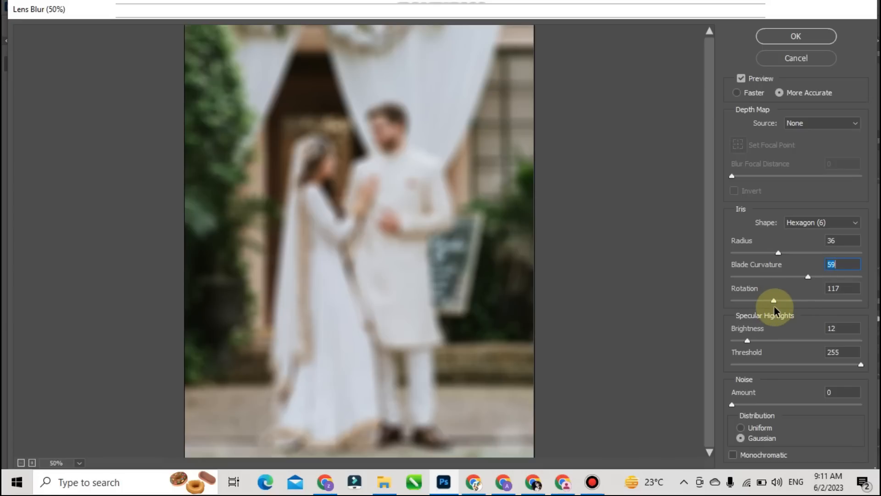
mouse_move(774, 301)
left_mouse_down()
mouse_move(806, 302)
mouse_move(786, 304)
left_mouse_up()
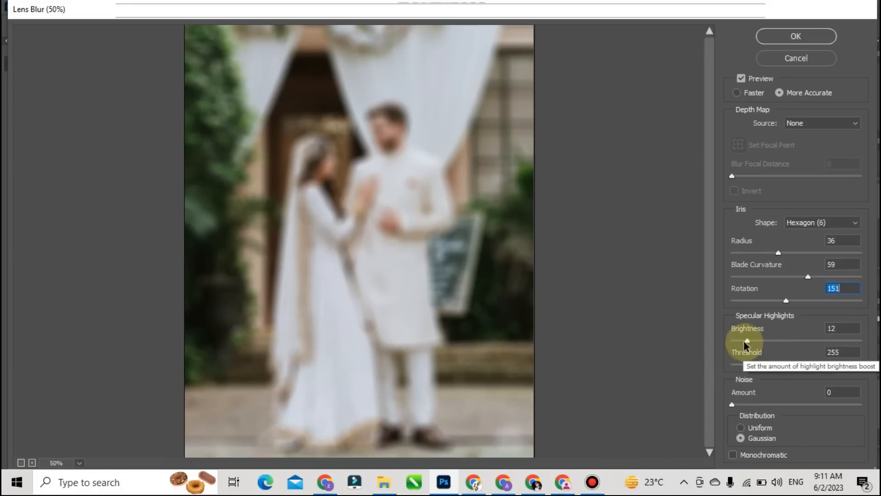
Step: Set the specular highlights brightness to 43, try a threshold of 130 and return the threshold to 255
left_click_drag(748, 343, 776, 348)
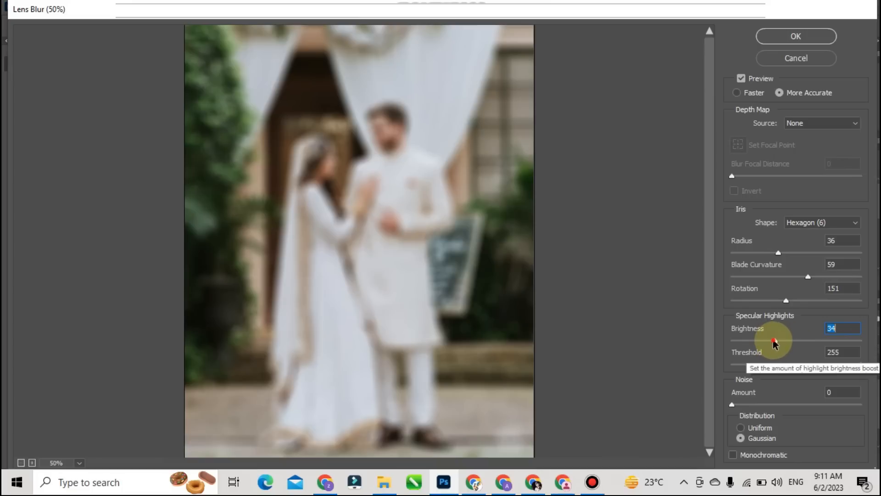
left_click(776, 342)
left_click_drag(776, 342, 785, 341)
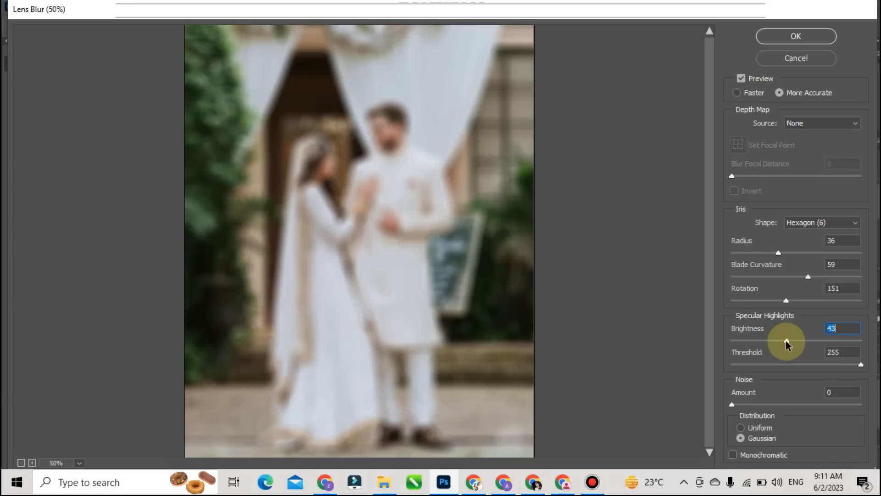
left_click_drag(862, 365, 798, 367)
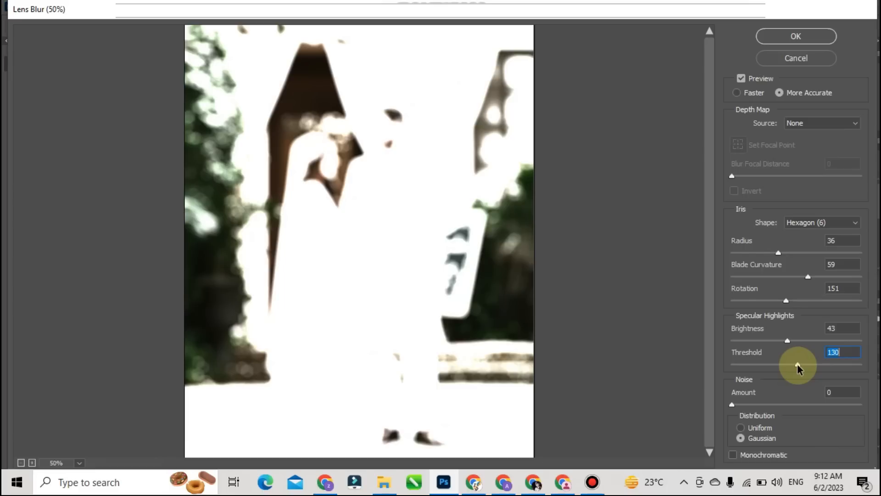
left_click_drag(798, 365, 867, 368)
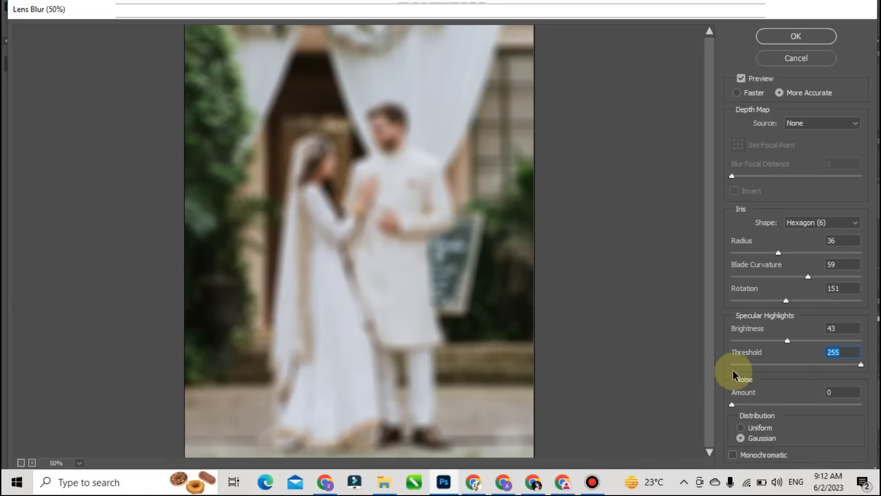
Step: Keep the noise amount at 0, compare Uniform and Gaussian distribution, choose Uniform and toggle the Monochromatic option
left_click_drag(732, 404, 713, 411)
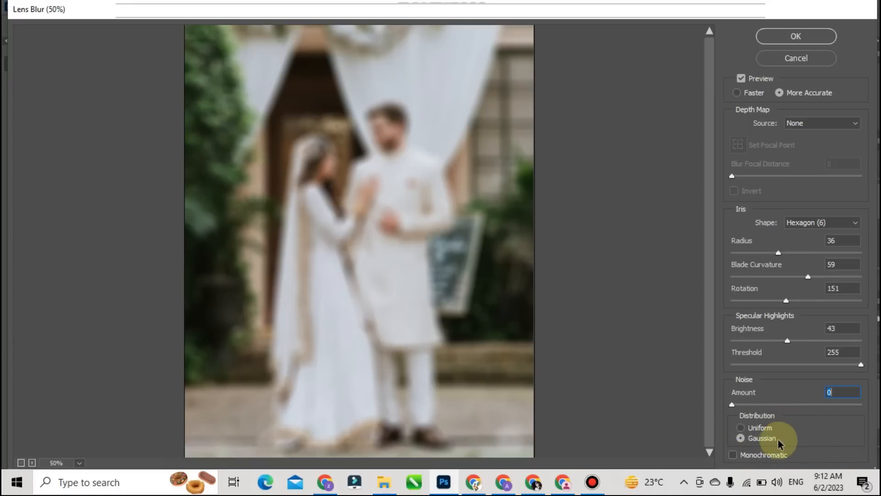
left_click(741, 427)
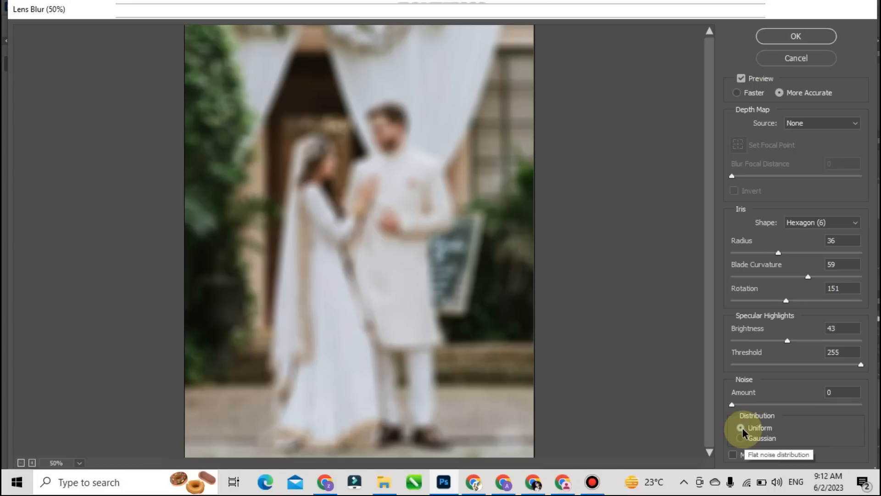
left_click(741, 438)
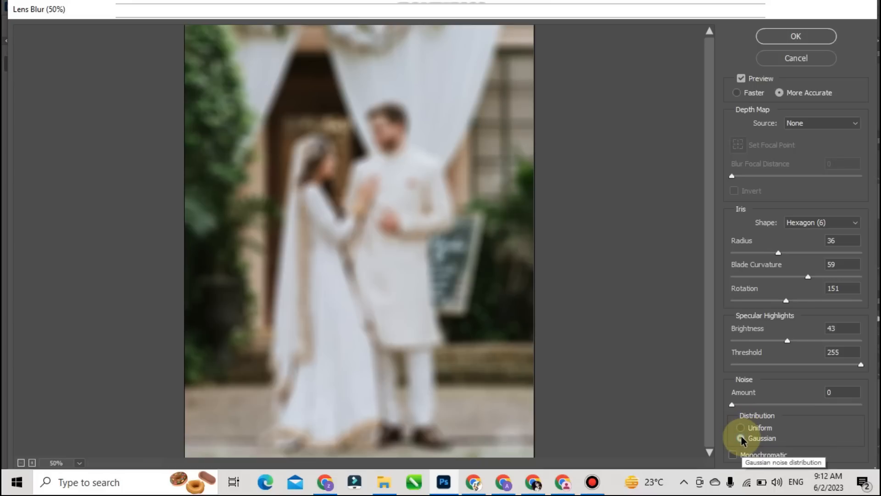
left_click(741, 428)
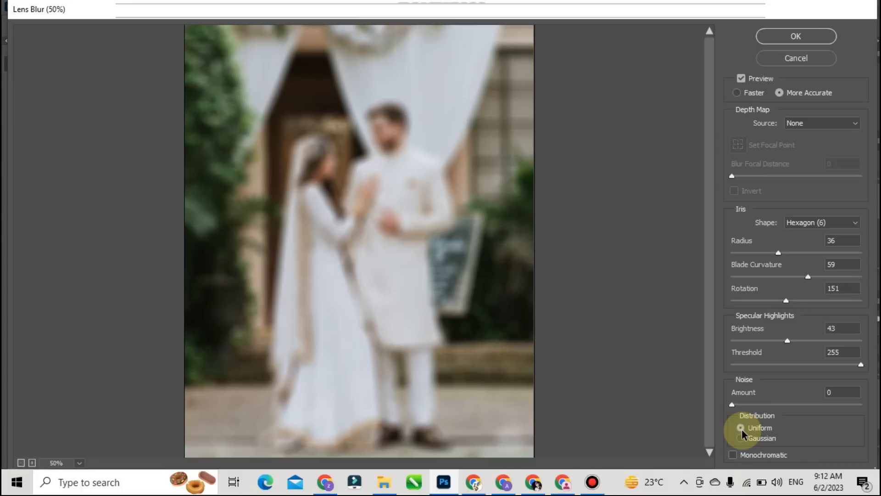
left_click(733, 455)
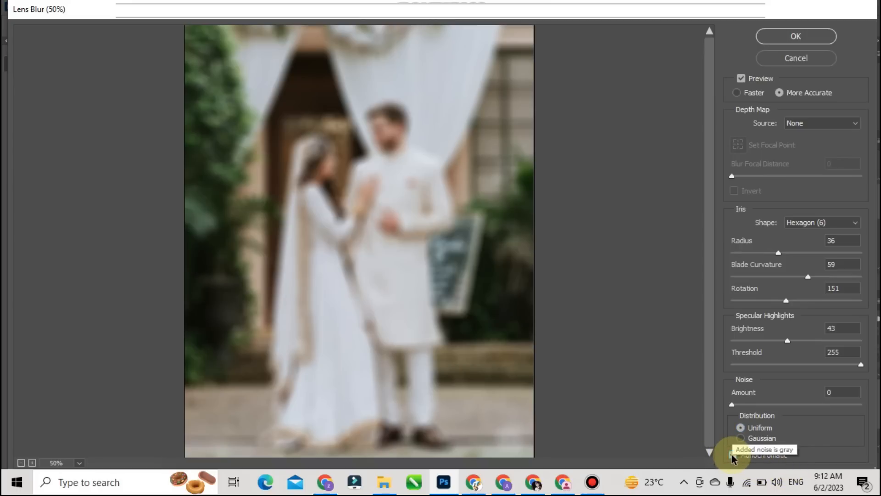
left_click(732, 455)
Step: Apply the Lens Blur and compare the result with the original photo by hiding and showing Layer 1 copy
left_click(766, 39)
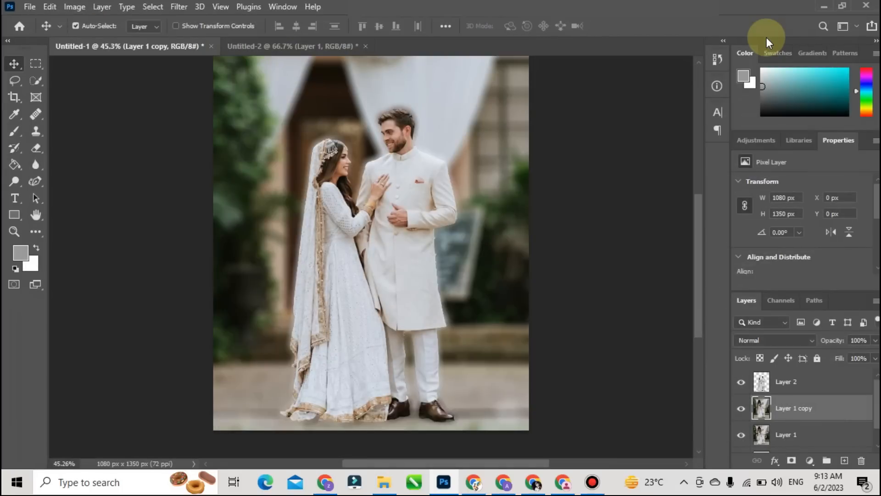
left_click(741, 408)
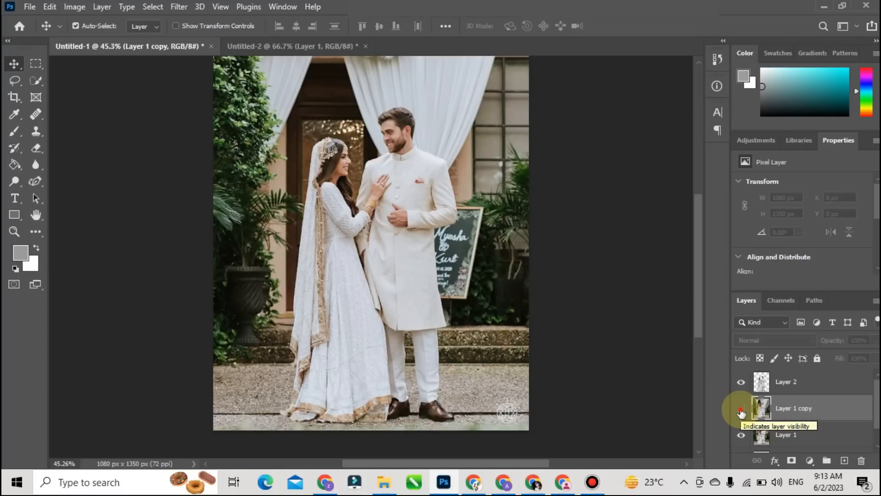
left_click(741, 409)
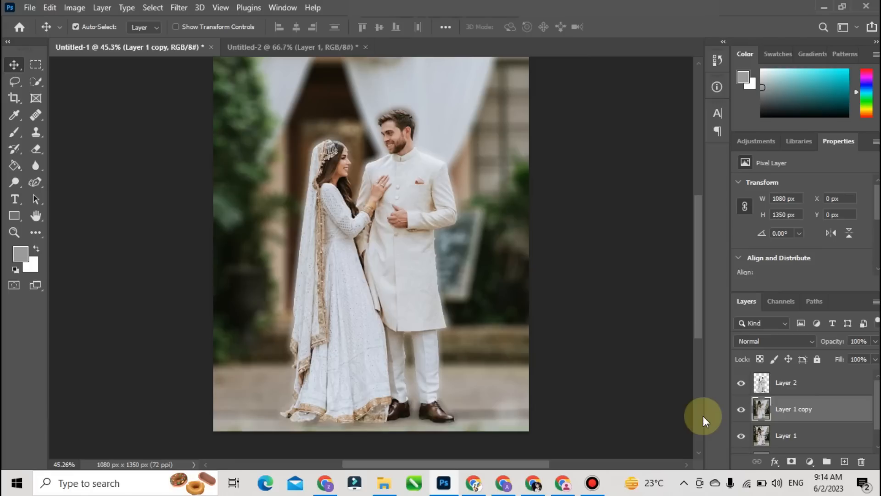
Step: Delete the blurred Layer 1 copy and duplicate the original Layer 1 again
left_click_drag(842, 404, 861, 459)
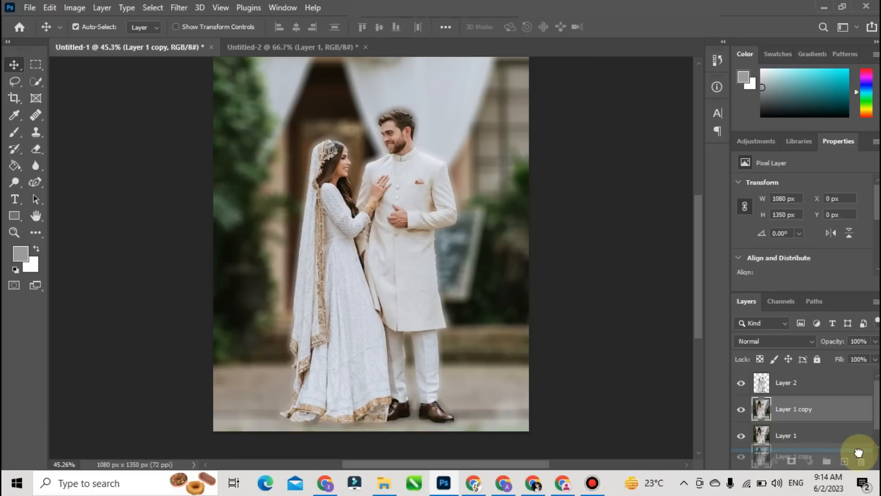
left_click_drag(822, 408, 843, 460)
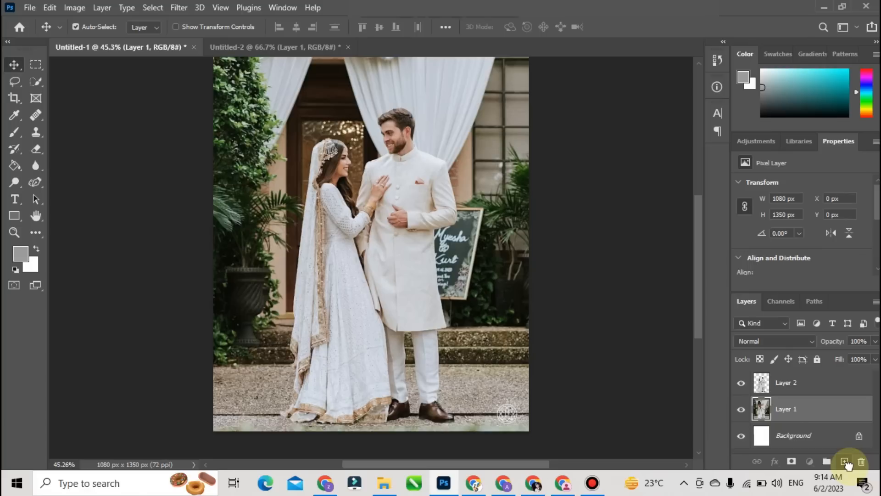
left_click(199, 8)
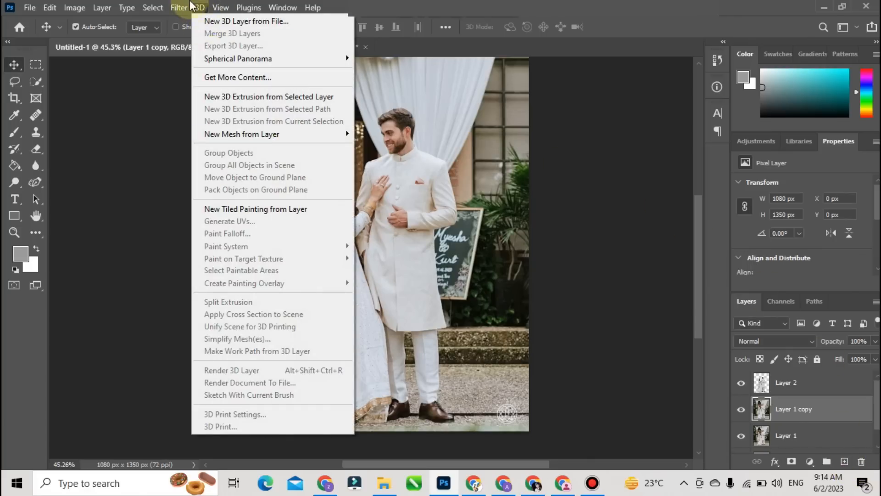
mouse_move(179, 7)
mouse_move(251, 171)
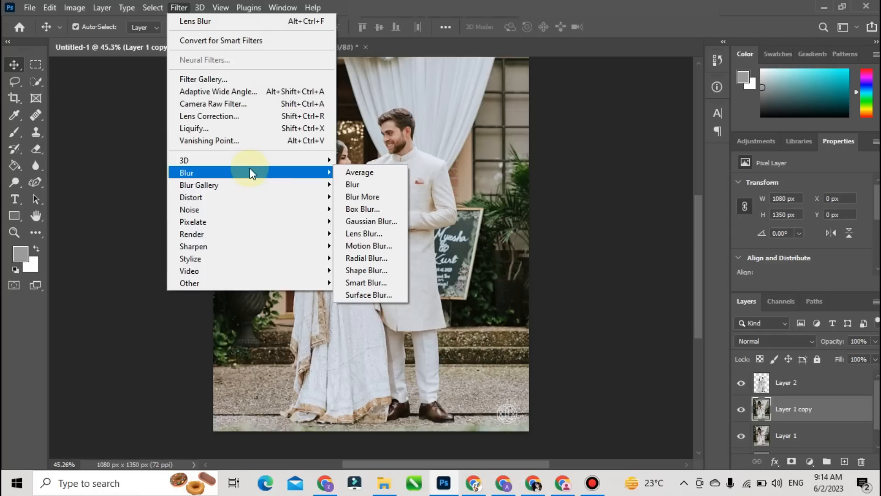
left_click(130, 89)
Step: In the blue car document, duplicate Layer 1, select the car as the subject and copy it onto its own layer
left_click(258, 50)
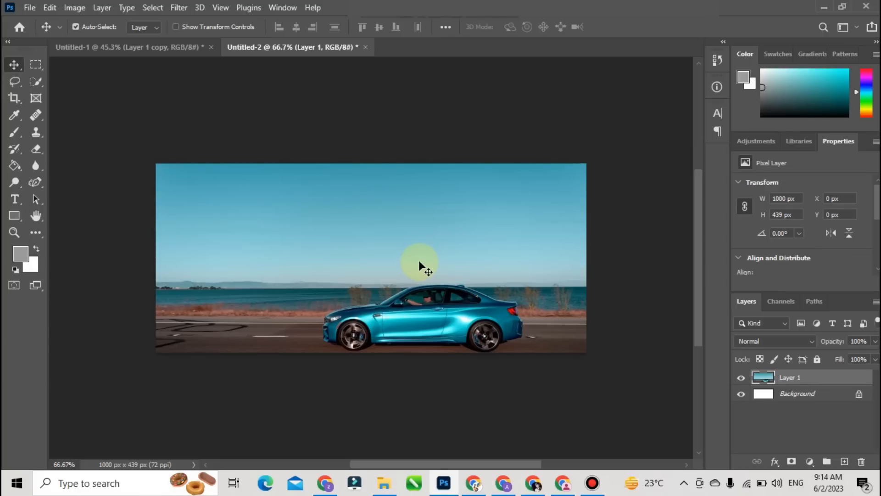
left_click(30, 83)
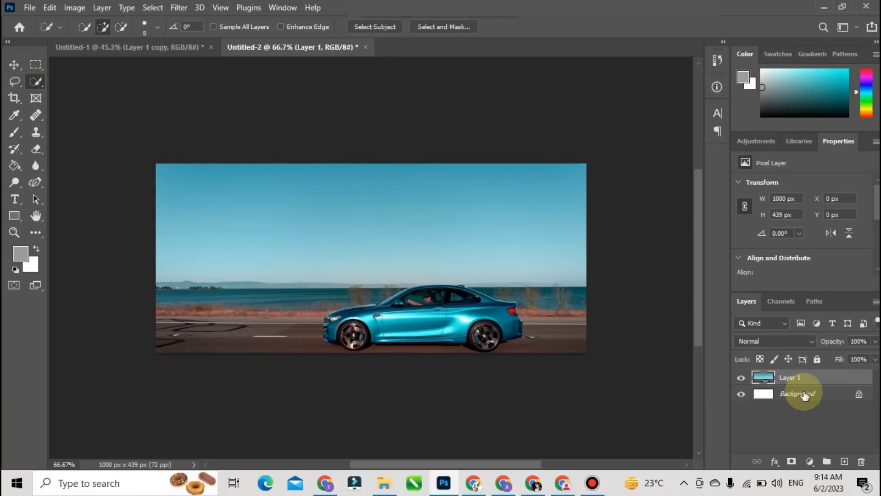
left_click(820, 377)
left_click_drag(821, 378, 847, 462)
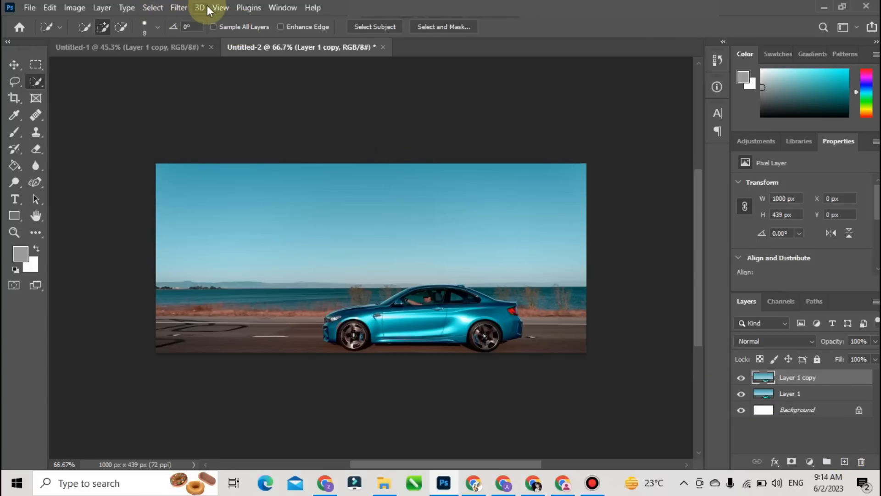
left_click(399, 28)
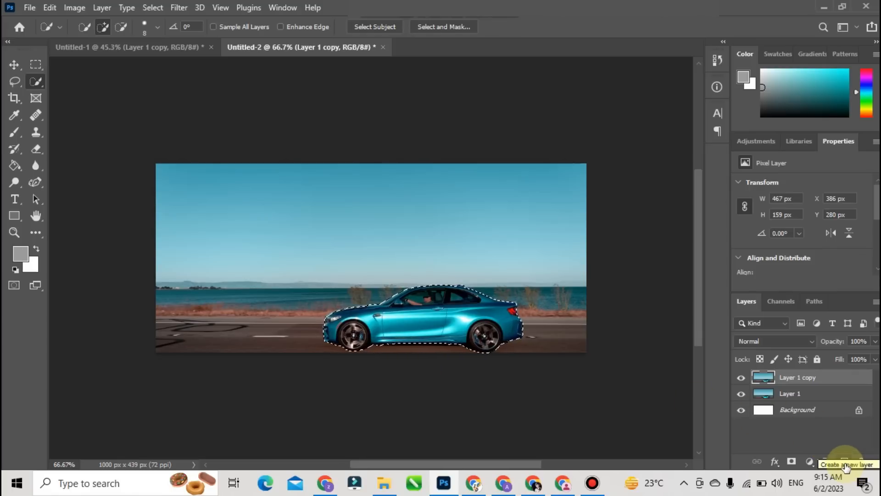
key("ctrl+j")
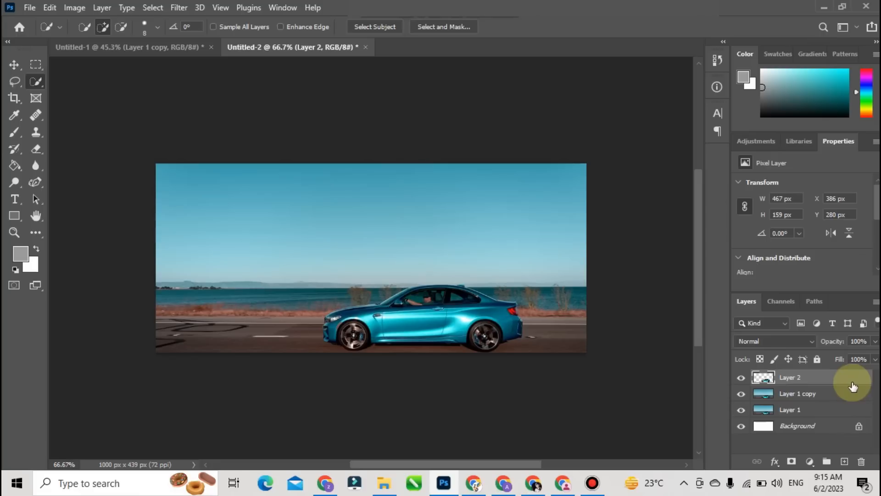
Step: Start a Motion Blur on Layer 1 copy and frame the whole car in the filter preview at 33%
left_click(825, 394)
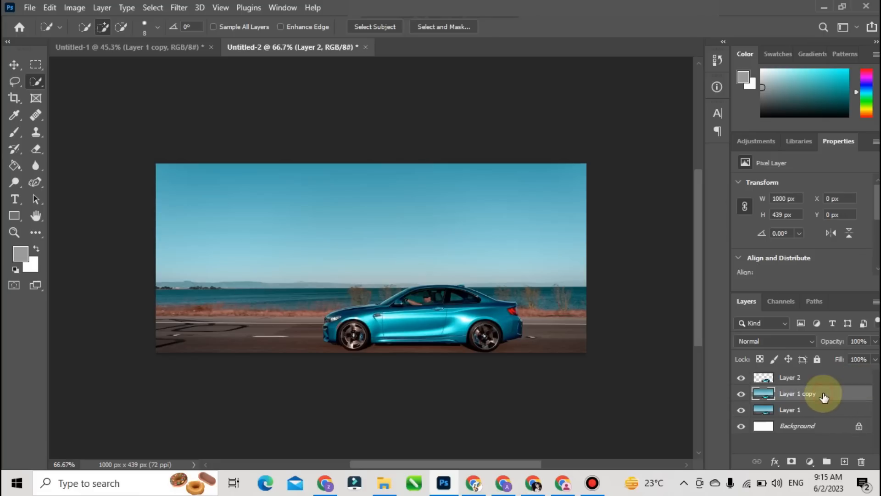
left_click(181, 7)
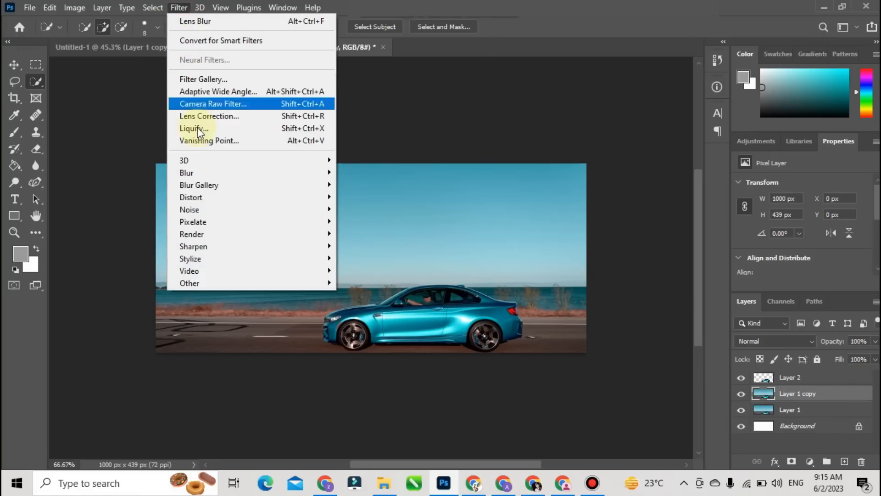
mouse_move(222, 173)
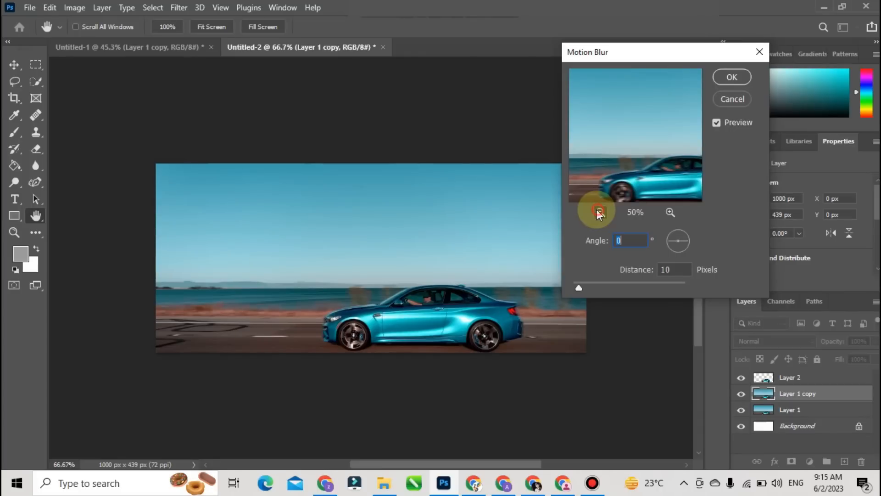
left_click(597, 211)
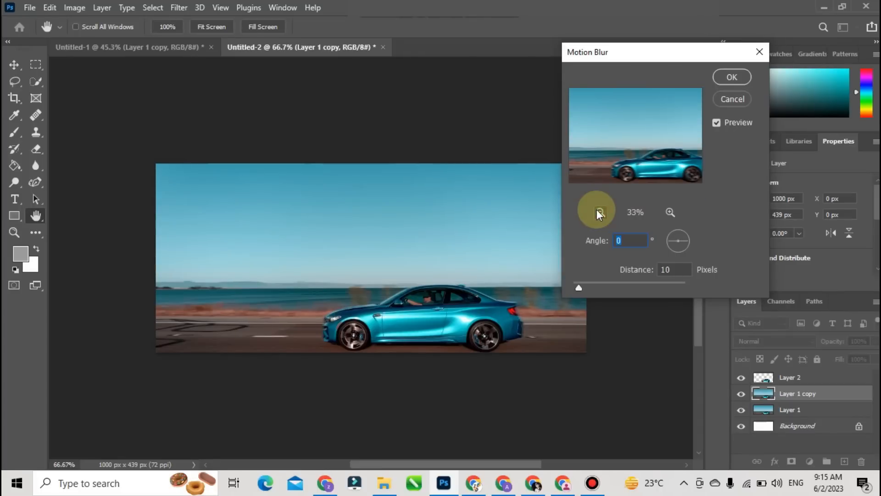
left_click(601, 212)
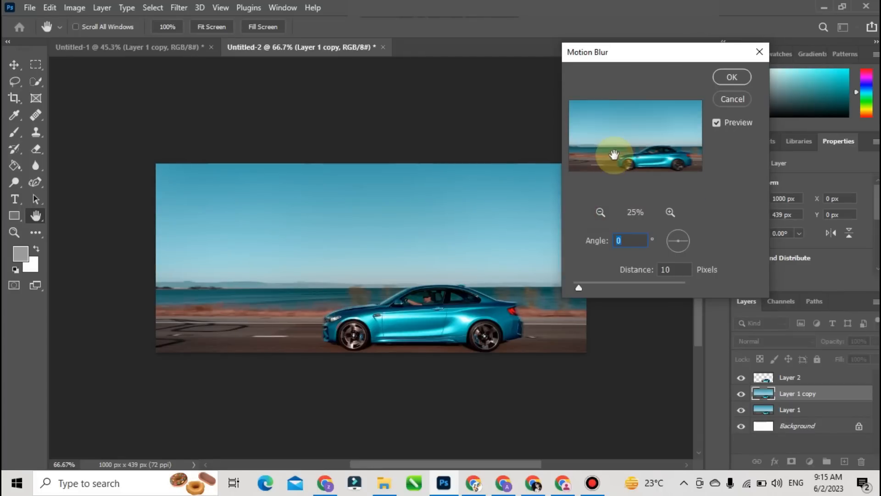
left_click(669, 210)
left_click(669, 210)
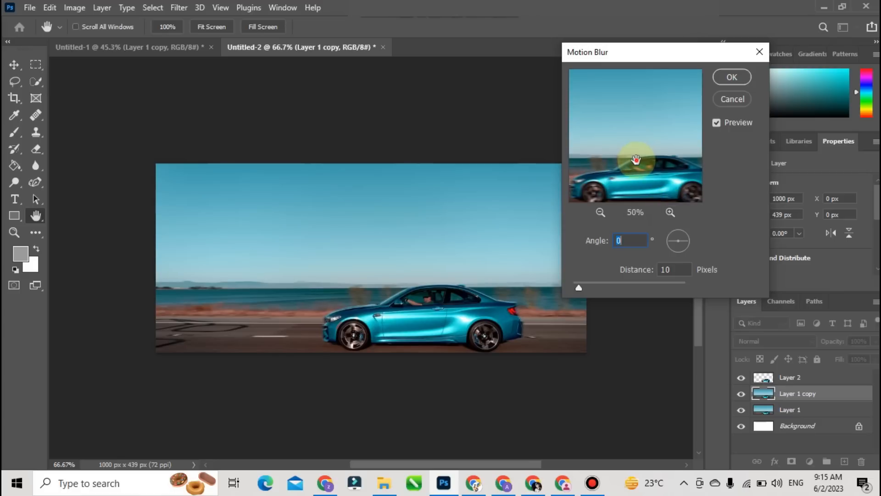
left_click_drag(636, 159, 625, 153)
left_click(600, 212)
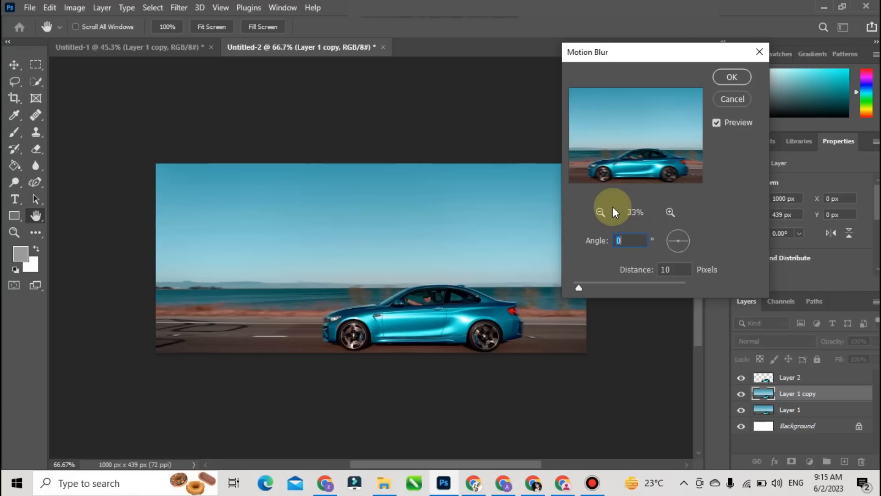
Step: Try a distance of 38 pixels and an angle of 38°, and apply the Motion Blur at 26 pixels and -12°
left_click_drag(580, 287, 596, 289)
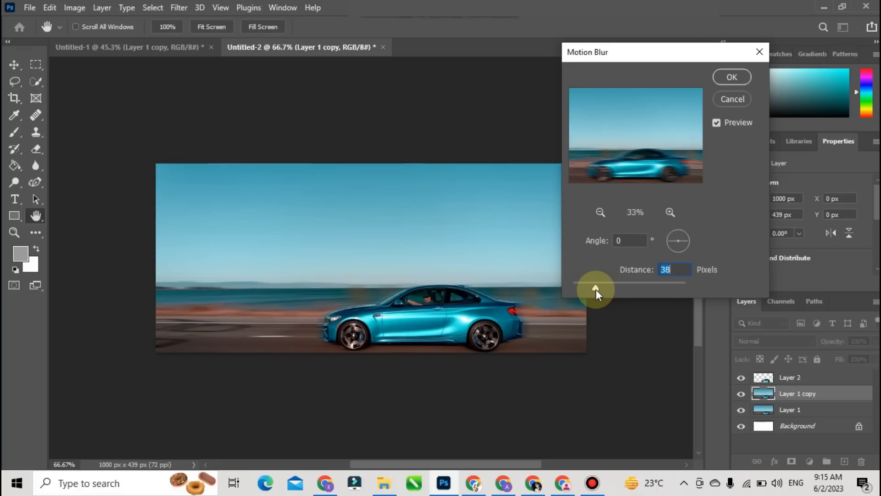
left_click_drag(596, 289, 588, 289)
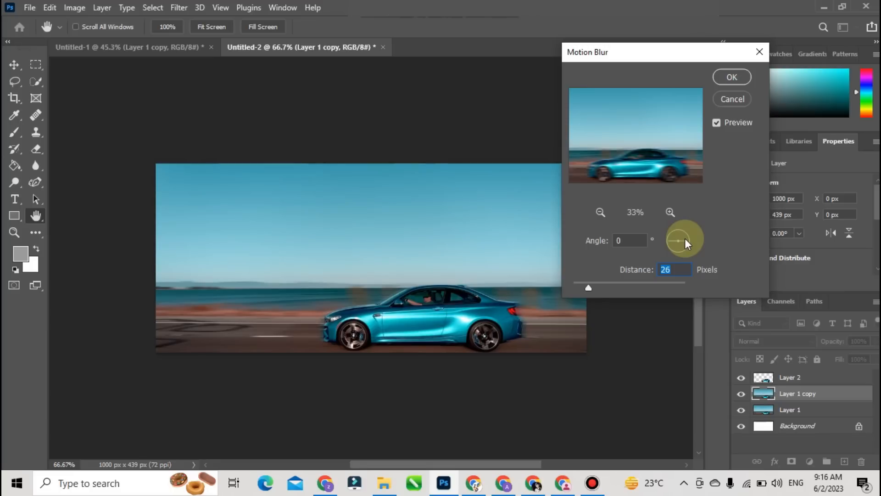
left_click_drag(685, 239, 690, 232)
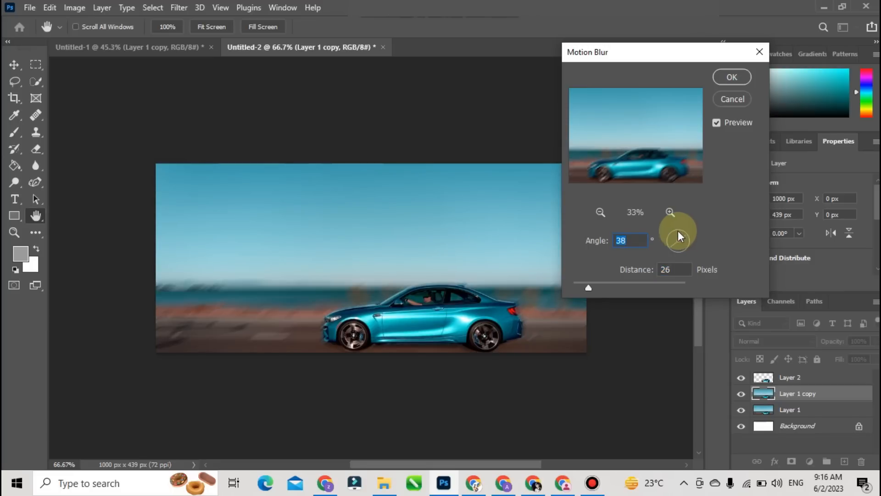
mouse_move(687, 235)
left_mouse_down()
mouse_move(674, 231)
mouse_move(687, 243)
left_mouse_up()
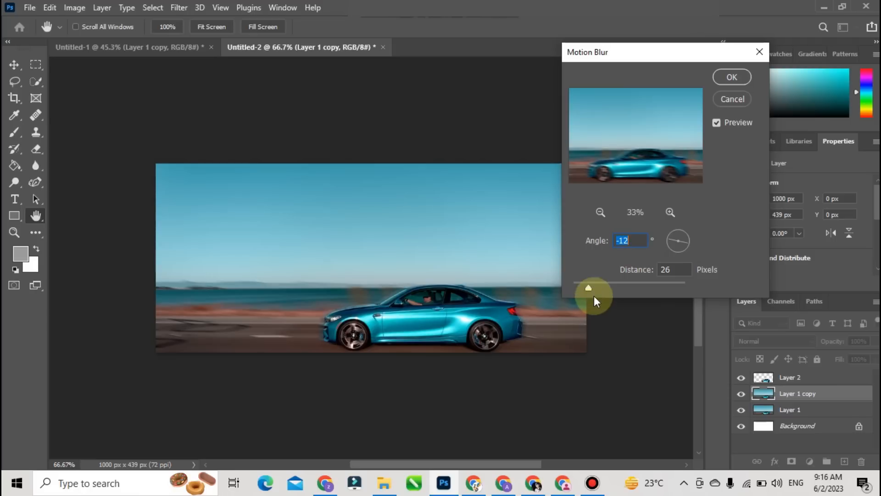
left_click(743, 81)
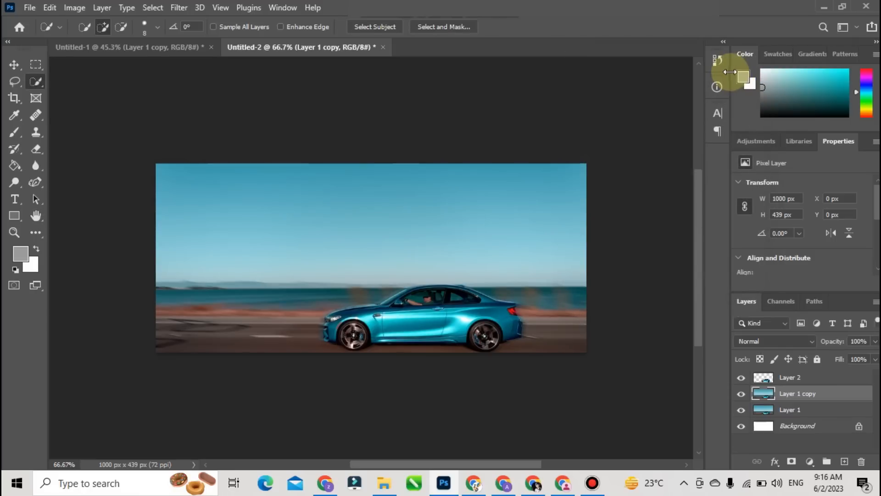
Step: Compare the motion-blurred background with the original photo by hiding and showing Layer 1 copy
left_click(742, 394)
left_click(741, 393)
left_click(741, 394)
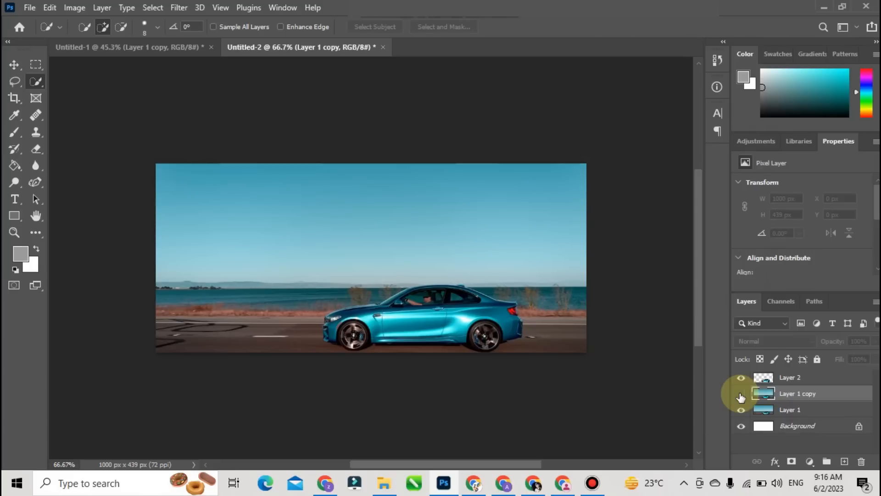
left_click(742, 394)
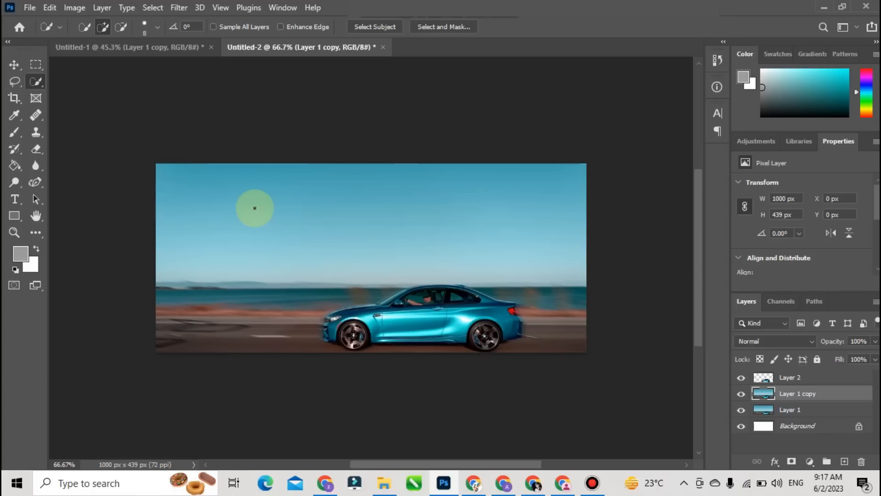
Step: Compare the Spin and Zoom methods of Radial Blur and apply Zoom to Layer 1 copy with amount 33 and Good quality
left_click(185, 12)
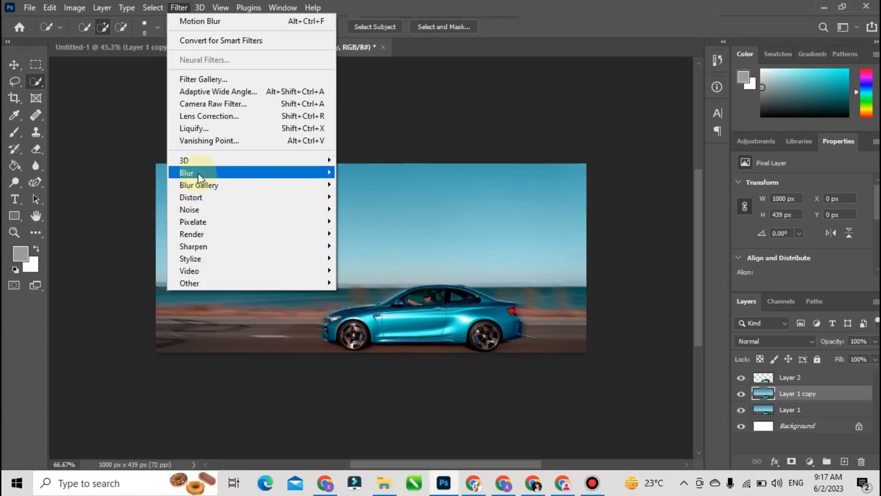
mouse_move(227, 178)
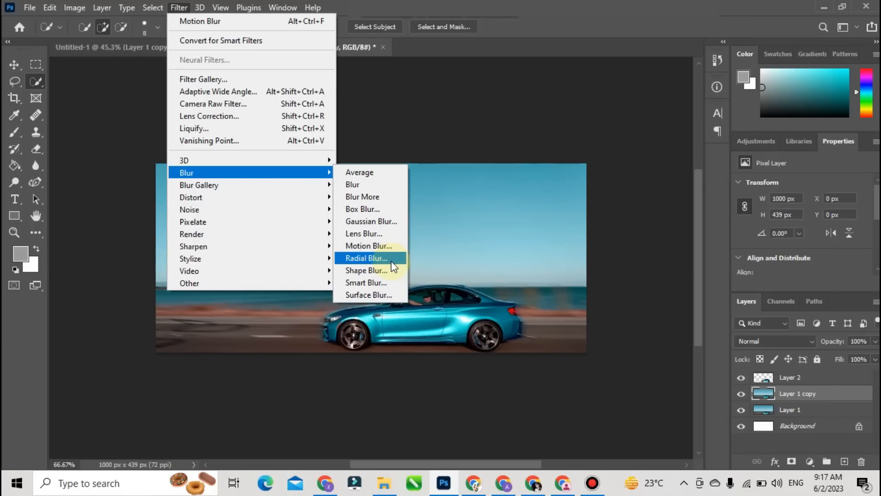
left_click(390, 259)
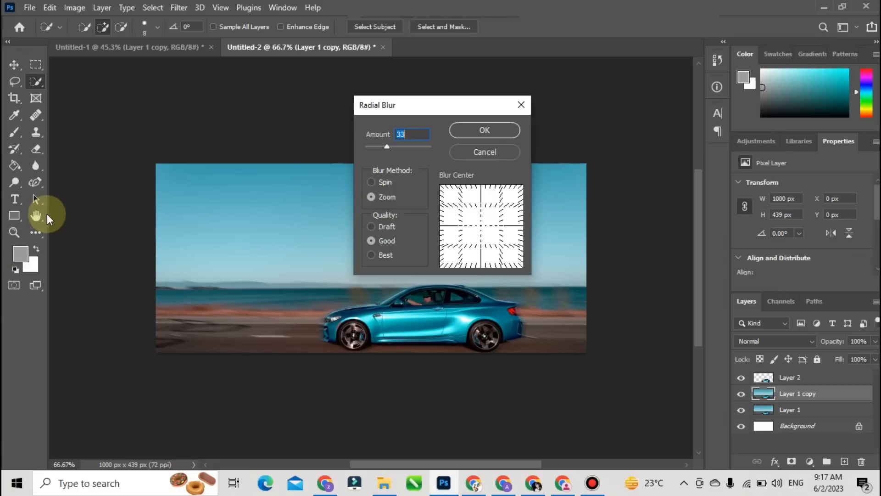
left_click(371, 183)
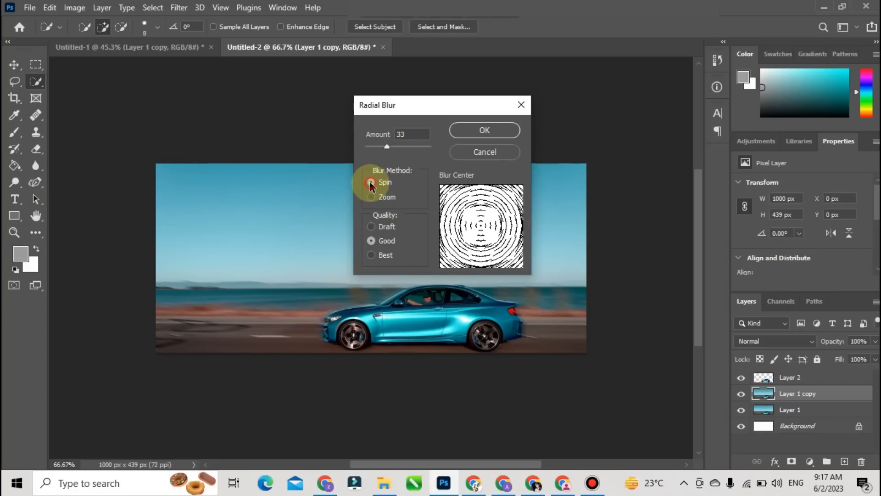
left_click(375, 197)
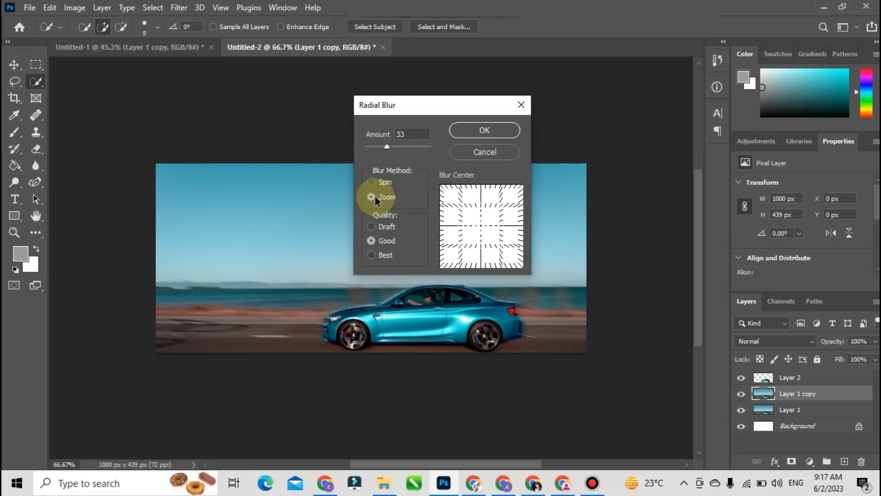
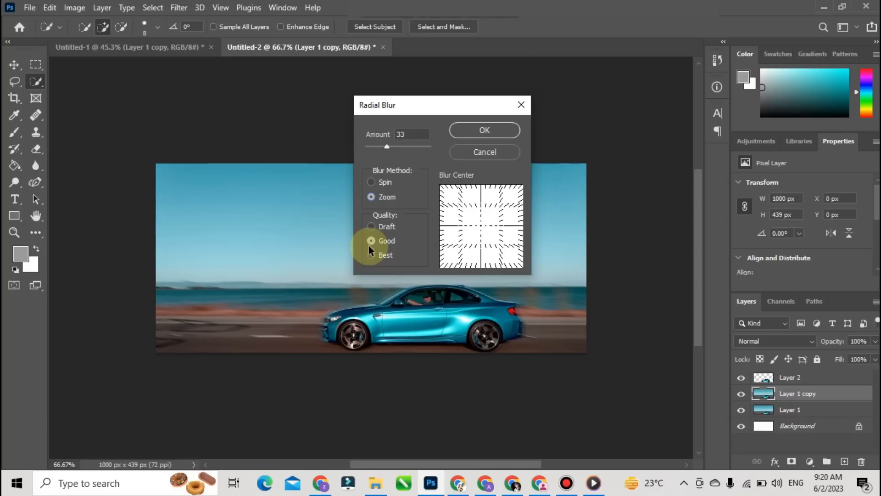
left_click(502, 129)
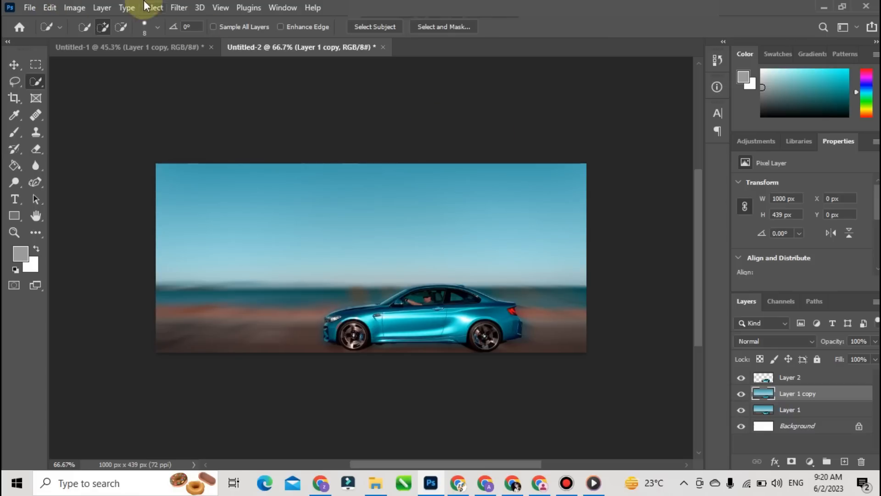
Step: Apply another Radial Blur to Layer 1 copy using the Spin method with amount 61 and Good quality
left_click(178, 8)
mouse_move(205, 172)
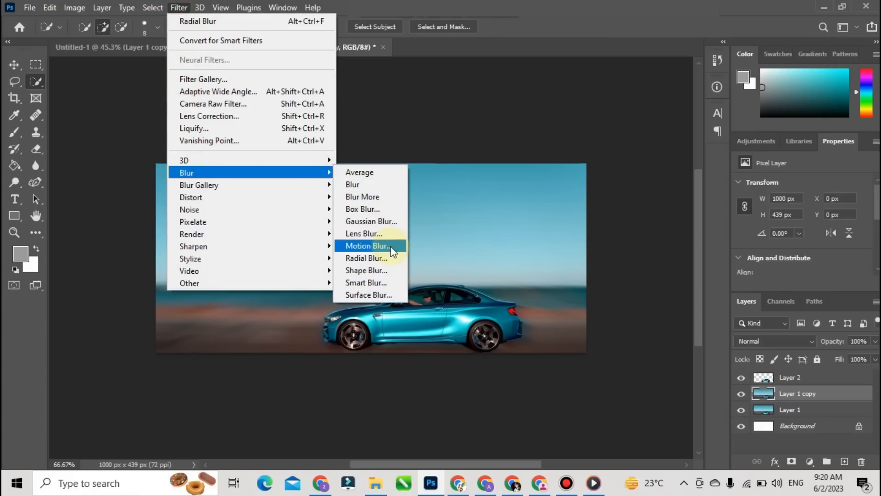
left_click(384, 258)
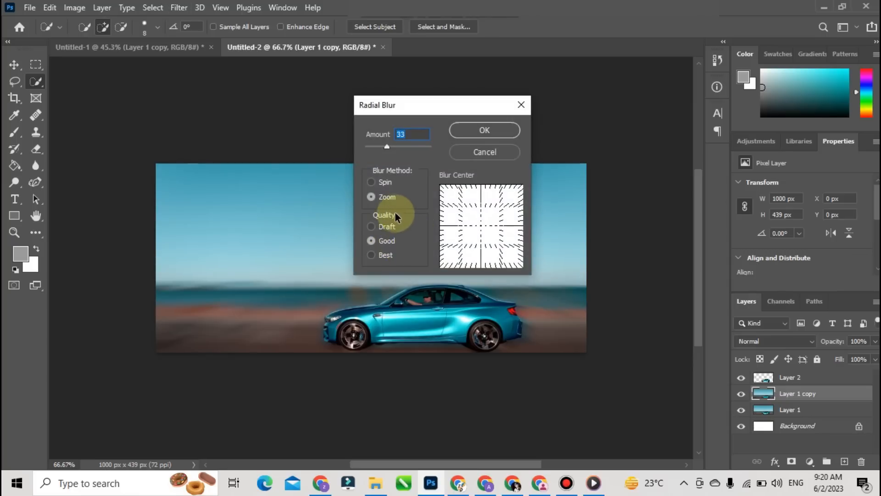
left_click(376, 180)
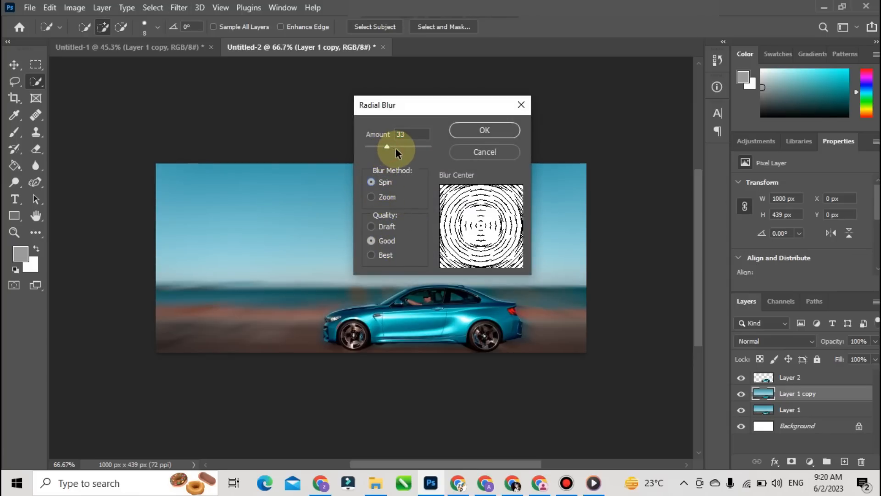
left_click_drag(396, 148, 404, 146)
left_click(520, 130)
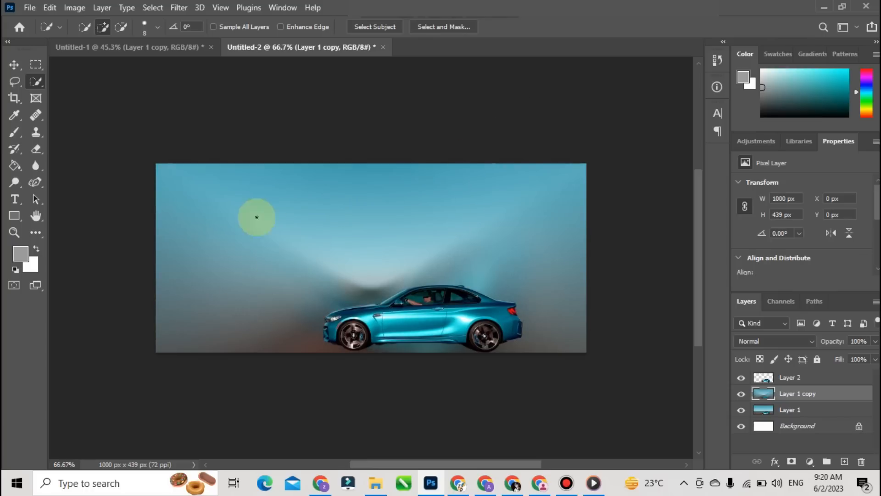
Step: Replace the blurred Layer 1 copy with a fresh duplicate of Layer 1 and apply a Spin Radial Blur with a reduced amount and Good quality
left_click_drag(845, 395, 861, 461)
left_click_drag(796, 393, 845, 461)
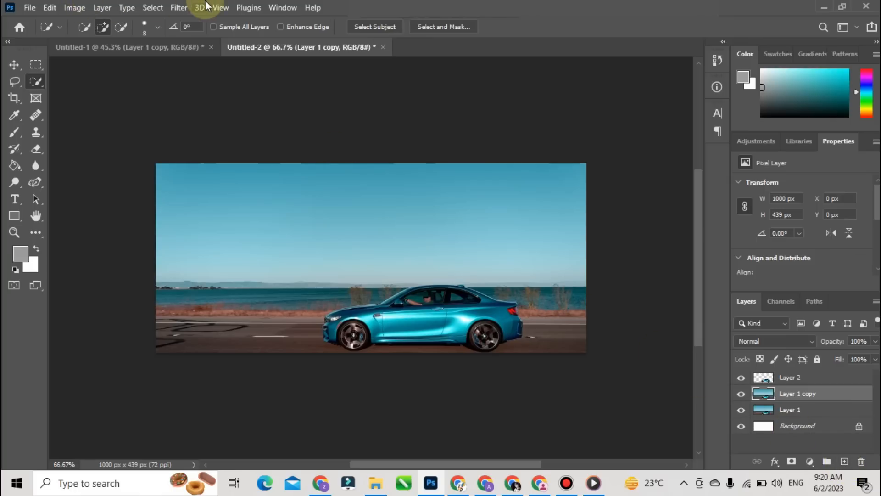
left_click(180, 7)
mouse_move(225, 184)
mouse_move(266, 171)
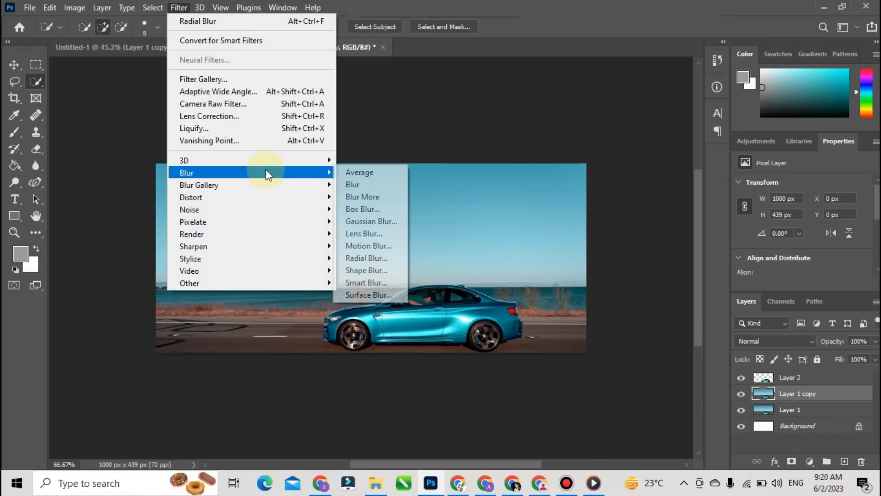
left_click(377, 256)
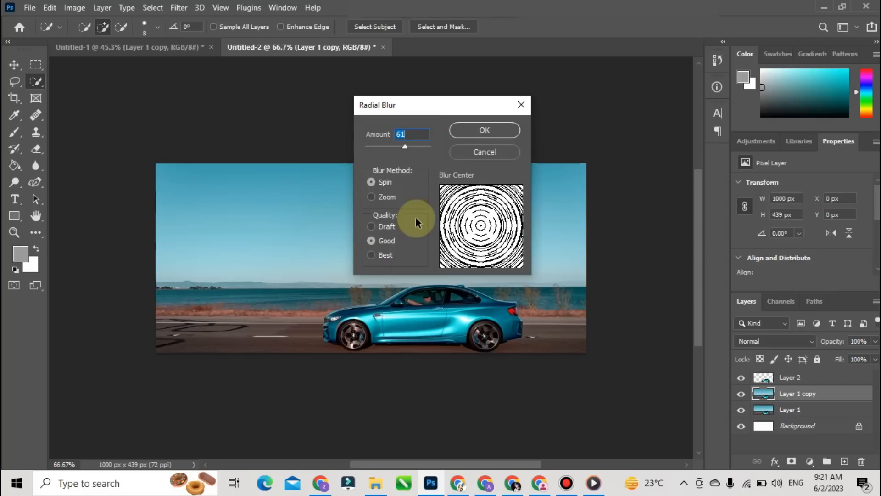
left_click_drag(407, 147, 385, 147)
left_click(459, 134)
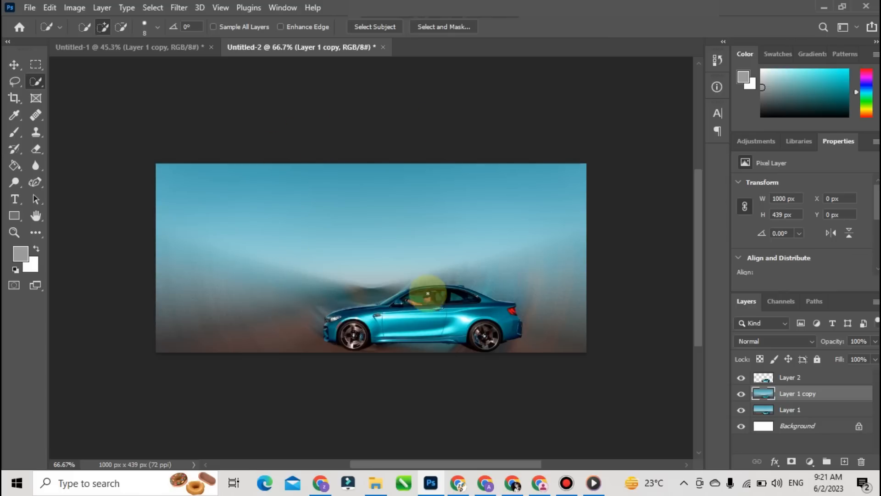
left_click(179, 7)
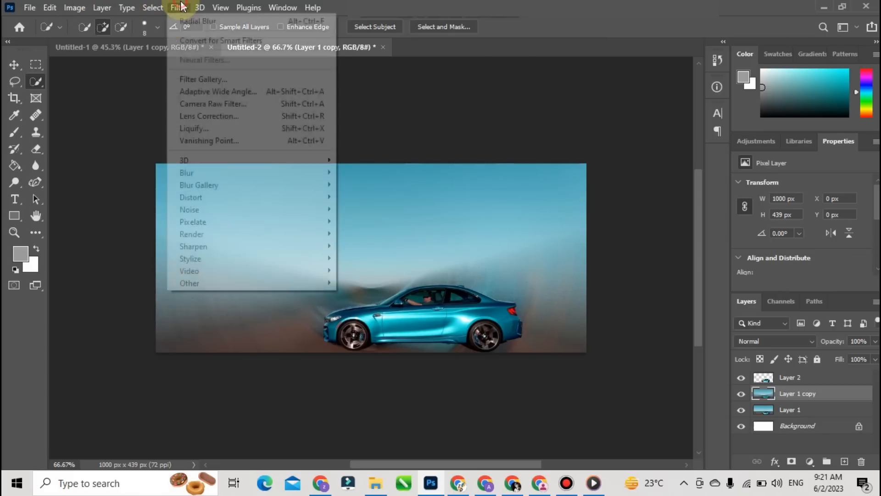
mouse_move(252, 193)
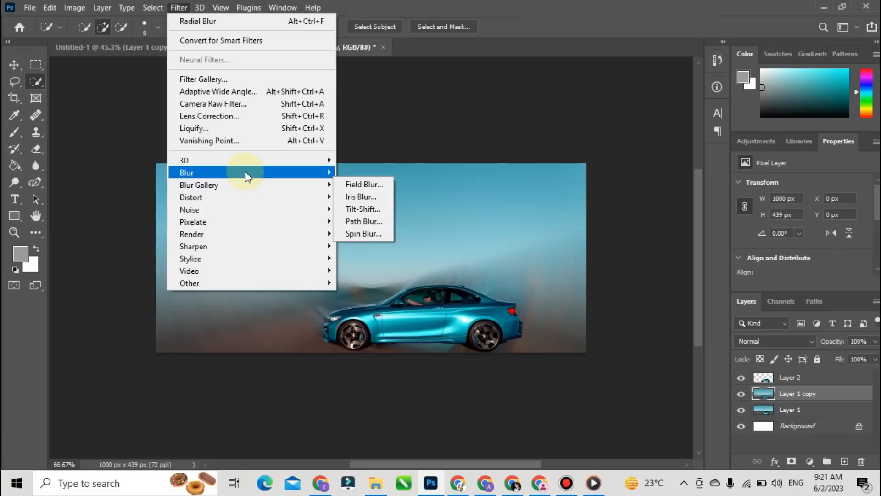
mouse_move(302, 174)
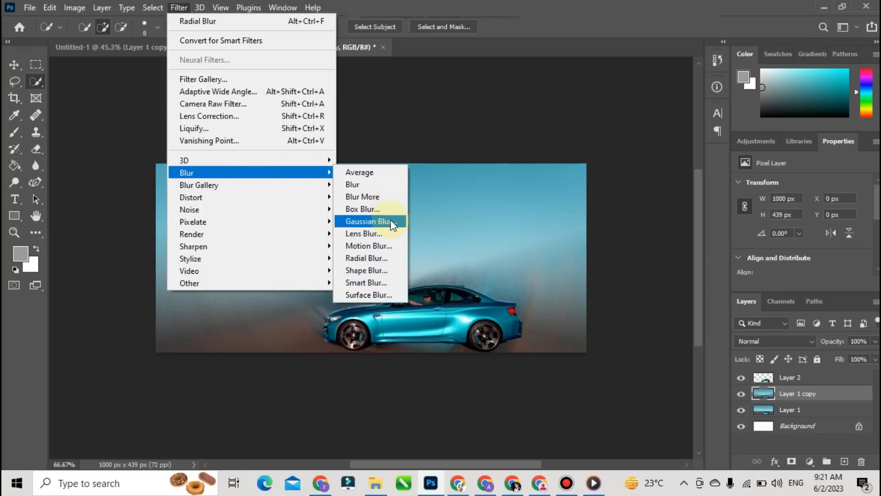
left_click(409, 115)
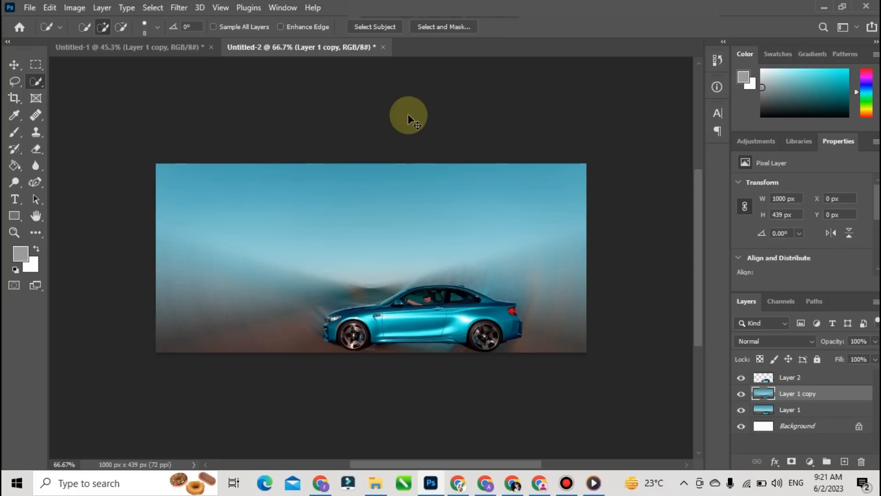
Step: Undo the strong Radial Blur on Layer 1 copy and reapply Radial Blur with a lower amount
left_click(178, 7)
mouse_move(199, 8)
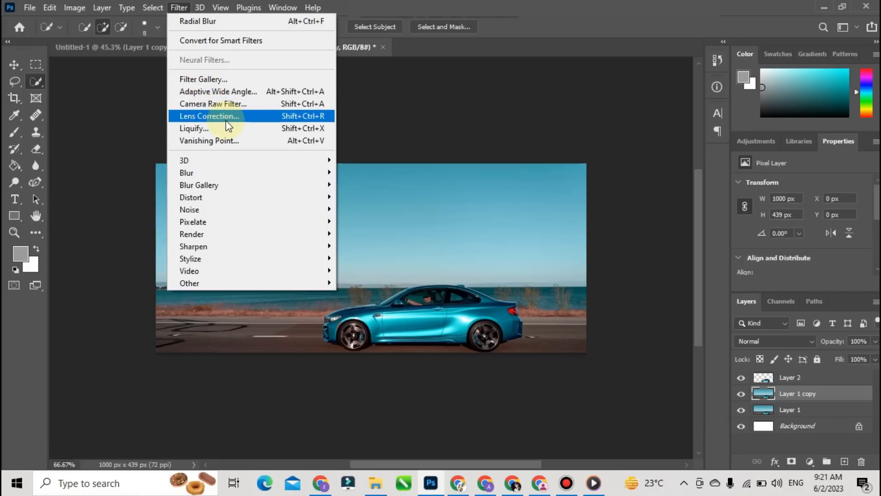
mouse_move(249, 174)
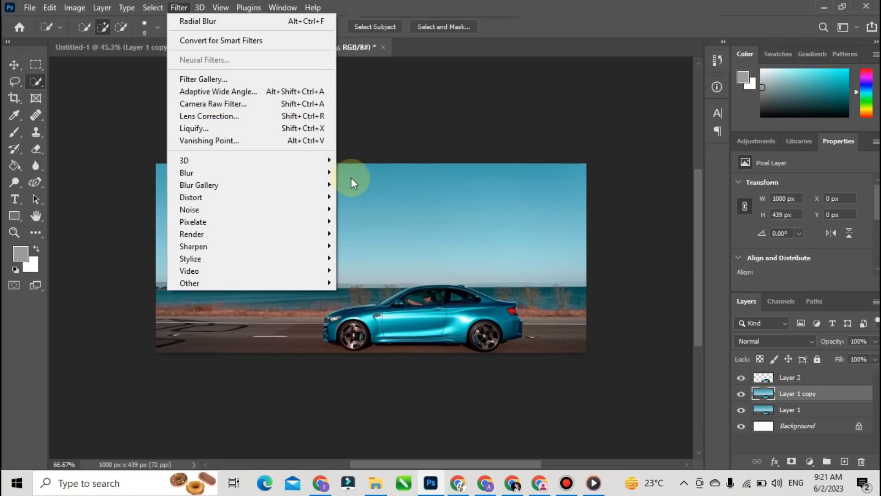
mouse_move(331, 176)
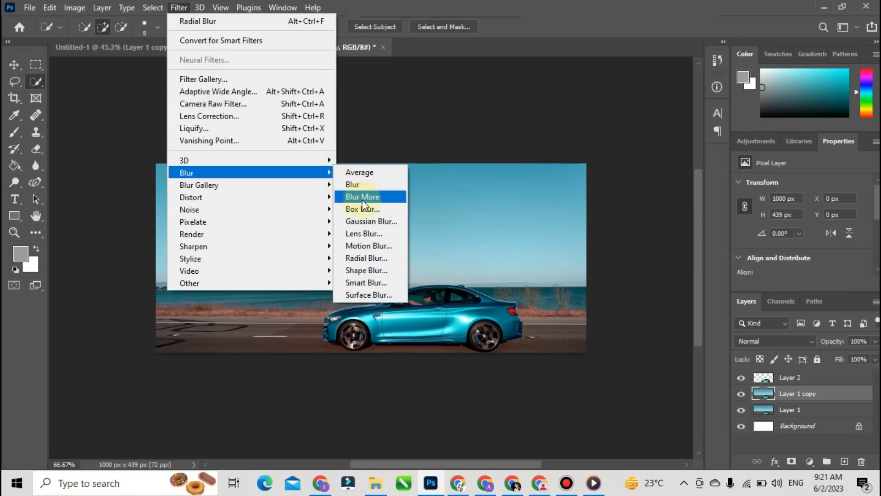
left_click(384, 258)
left_click_drag(385, 146, 373, 146)
left_click(464, 134)
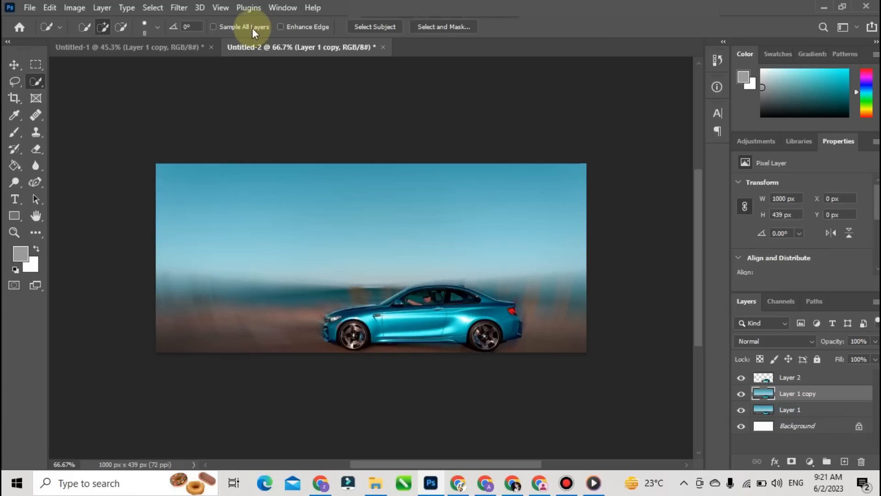
Step: Try a Shape Blur on Layer 1 copy using the big-cat shape and a radius of 129 pixels
left_click(188, 8)
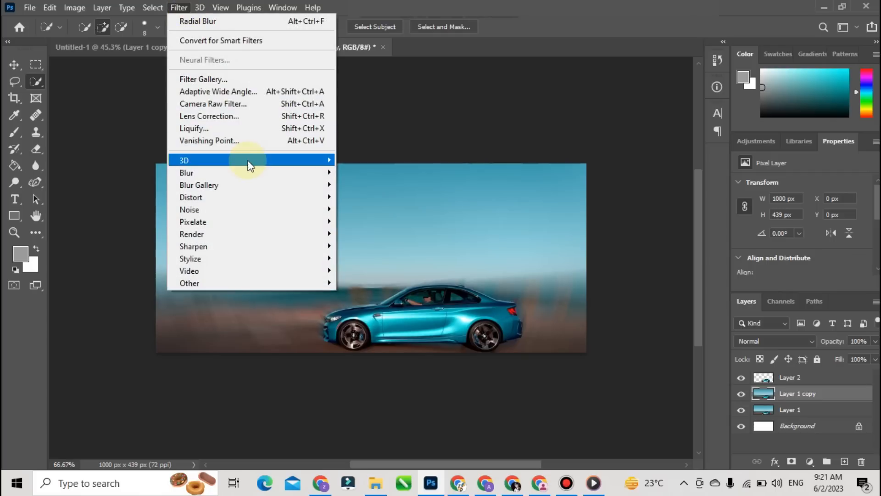
mouse_move(325, 173)
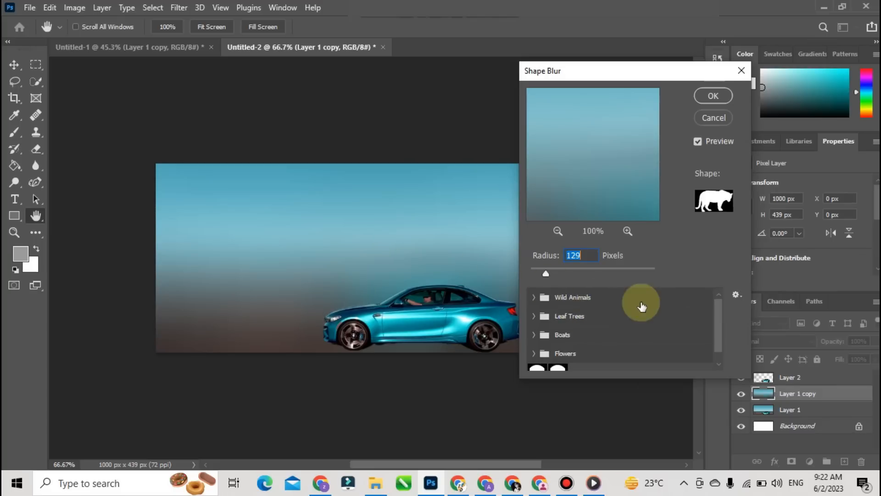
scroll(641, 307, "down", 1)
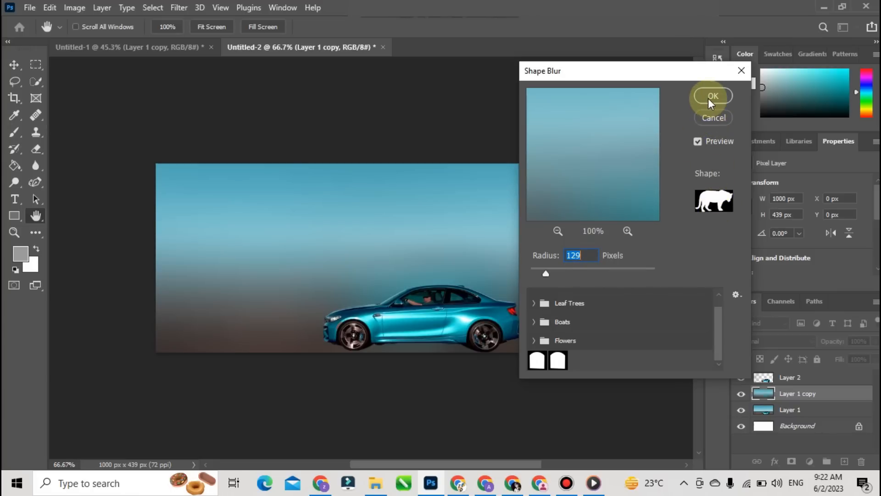
left_click(714, 120)
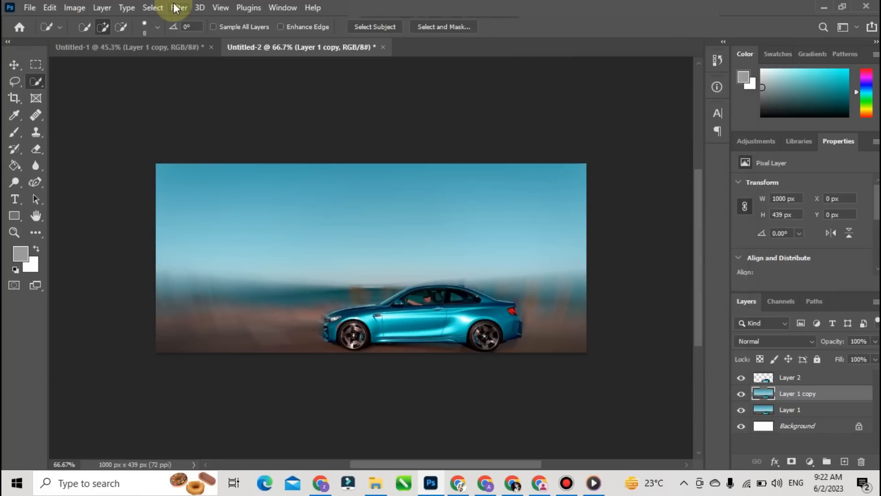
Step: Replace the blurred Layer 1 copy with a fresh, unblurred duplicate of Layer 1
left_click(178, 8)
mouse_move(260, 173)
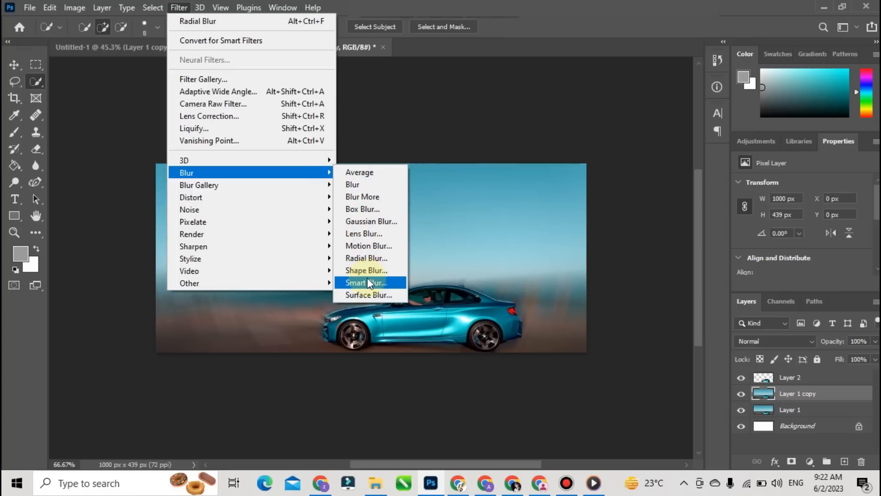
left_click(372, 276)
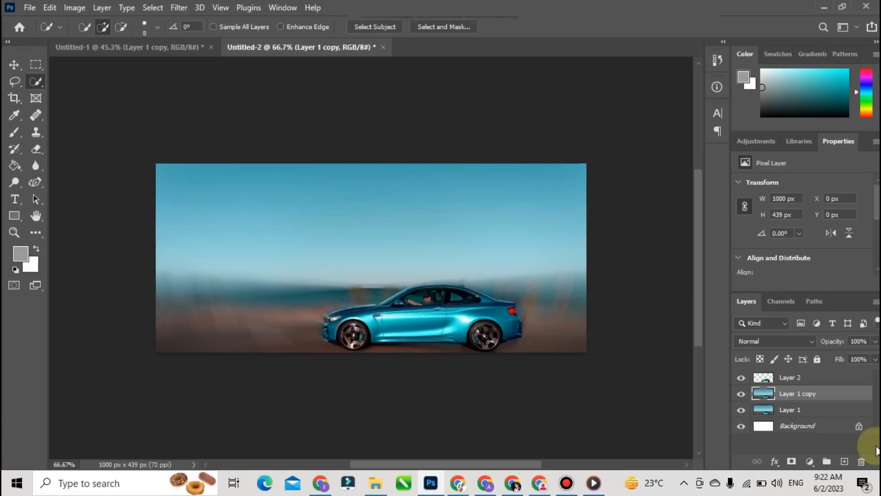
left_click_drag(837, 391, 845, 461)
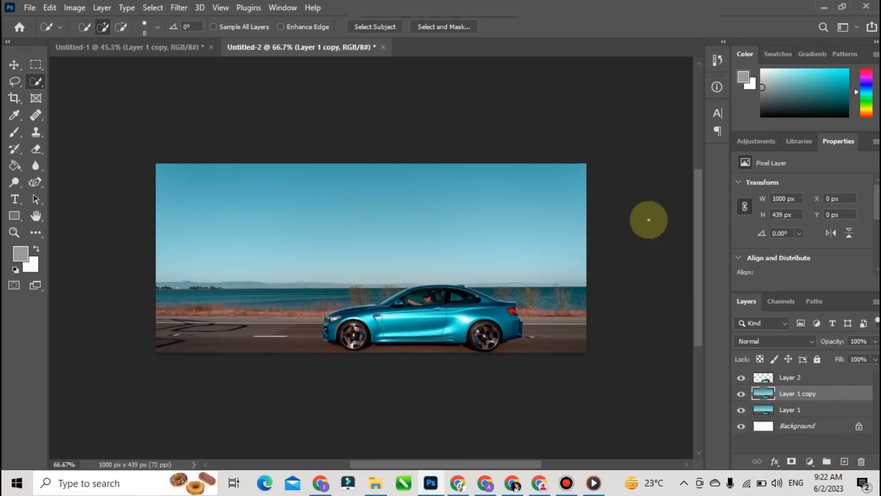
Step: Start a Smart Blur on Layer 1 copy and compare how the Normal and Edge Only modes look around the car
left_click(179, 8)
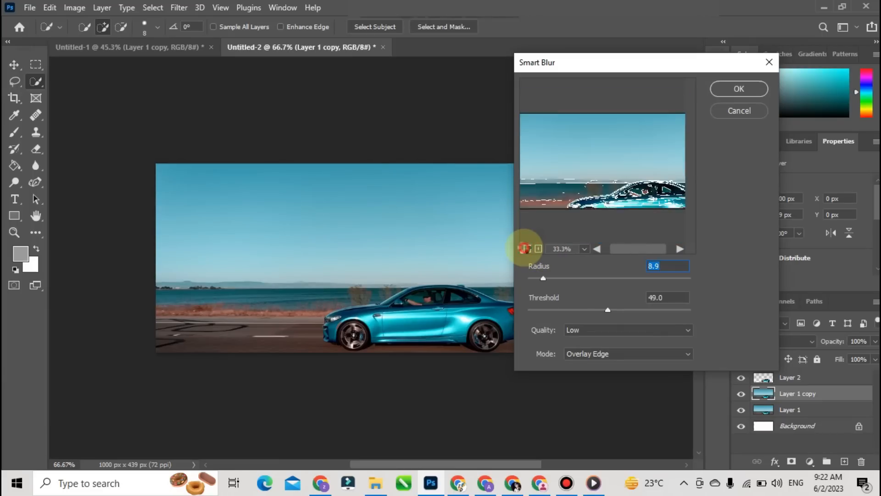
left_click_drag(561, 163, 551, 161)
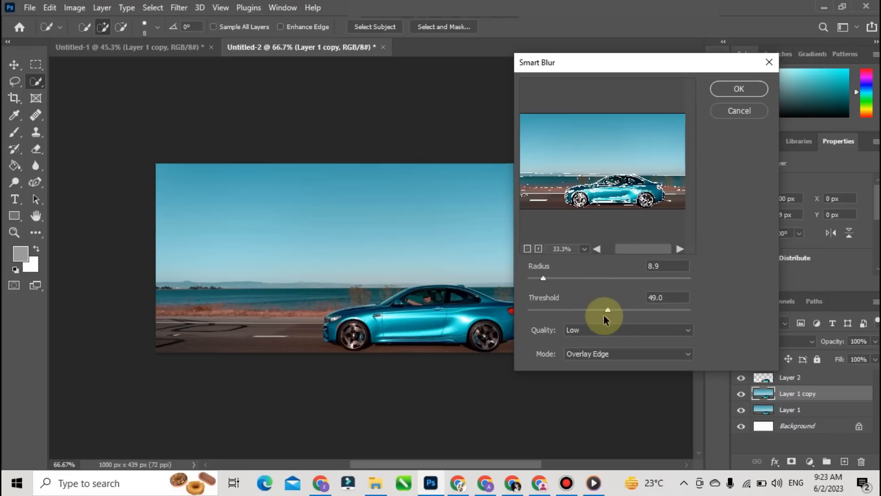
left_click(688, 354)
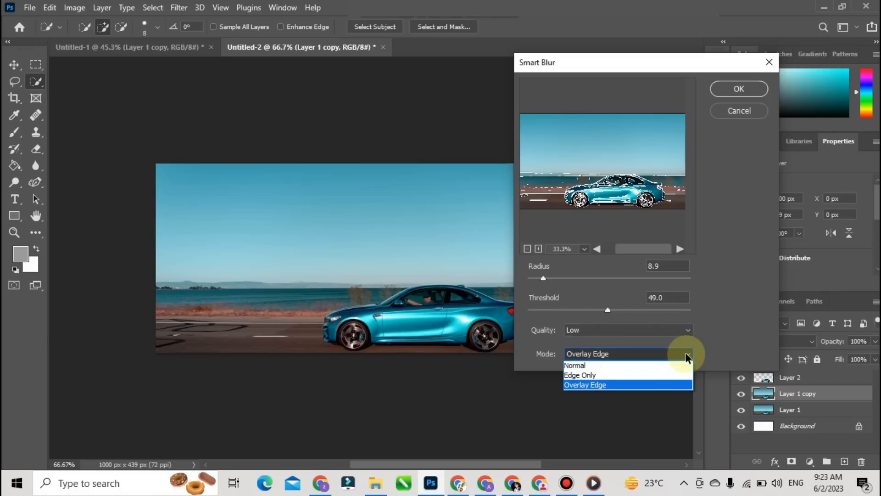
left_click(665, 367)
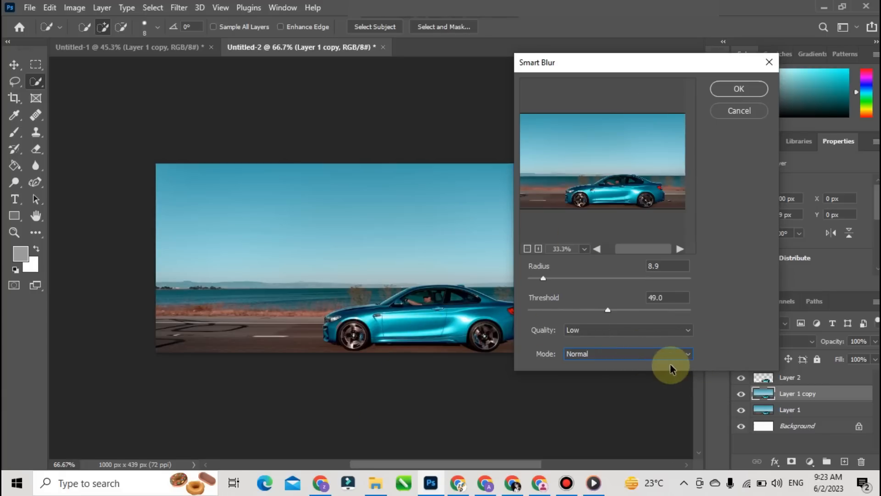
left_click(659, 353)
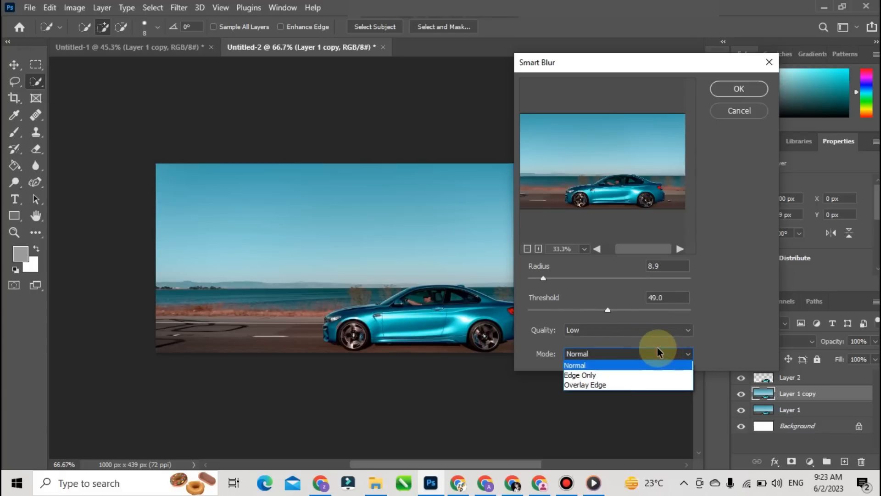
left_click(630, 376)
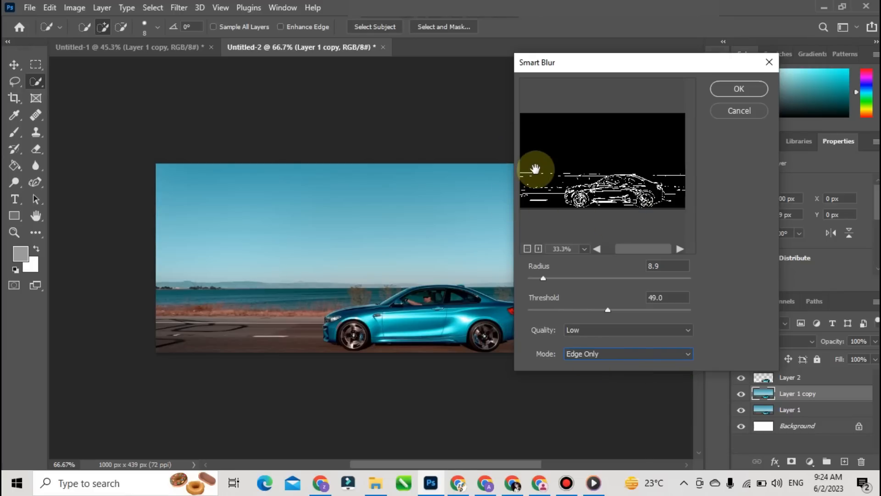
left_click_drag(648, 198, 636, 196)
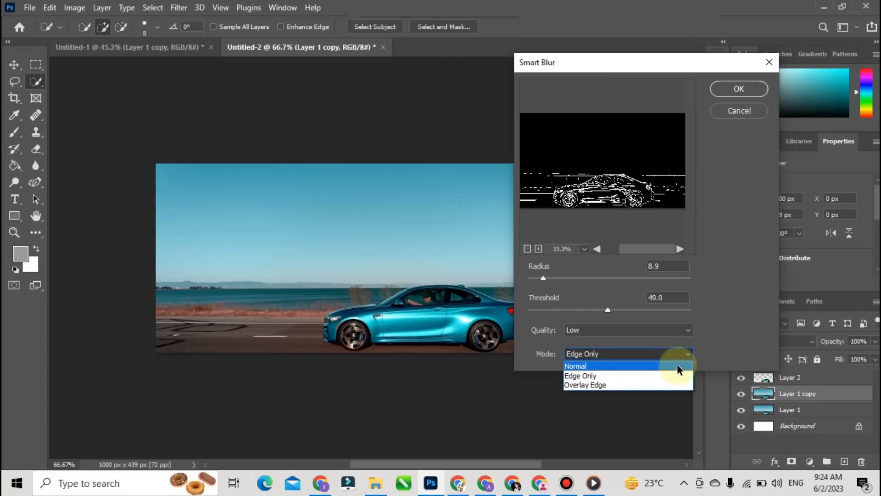
Step: Apply the Smart Blur to Layer 1 copy in Overlay Edge mode with radius 8.9, threshold 49.0 and Low quality
left_click(662, 384)
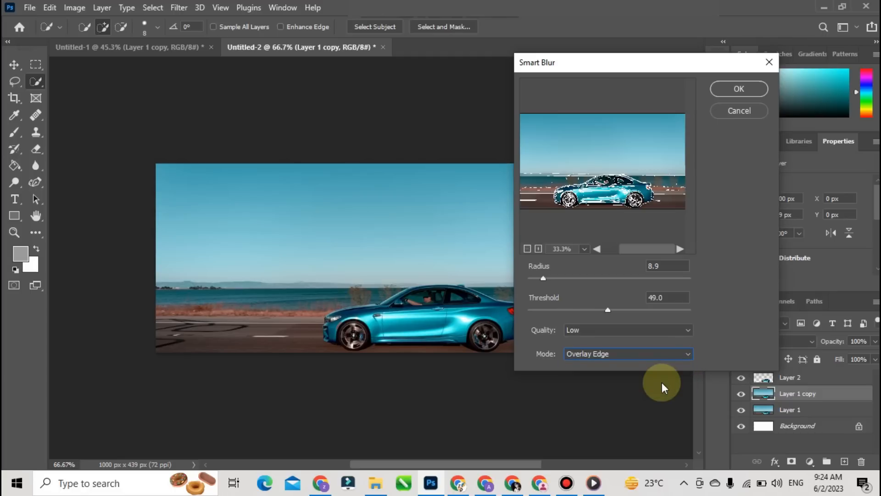
left_click_drag(624, 185, 654, 188)
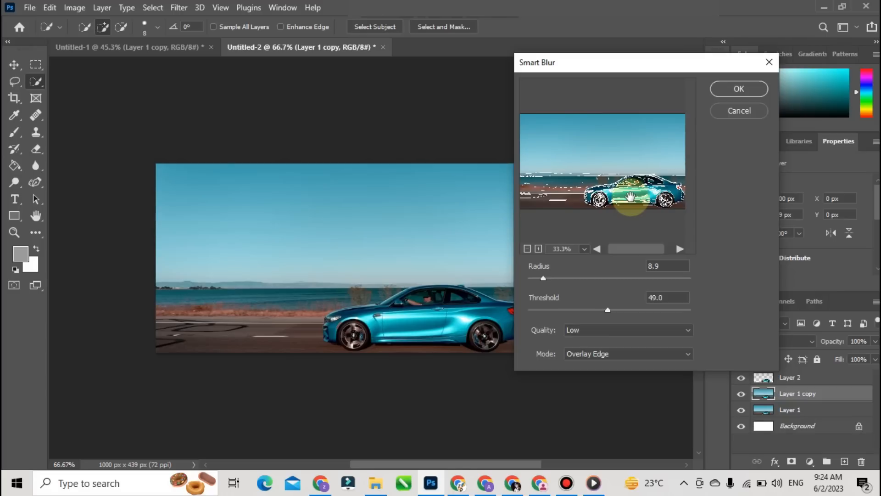
left_click(739, 89)
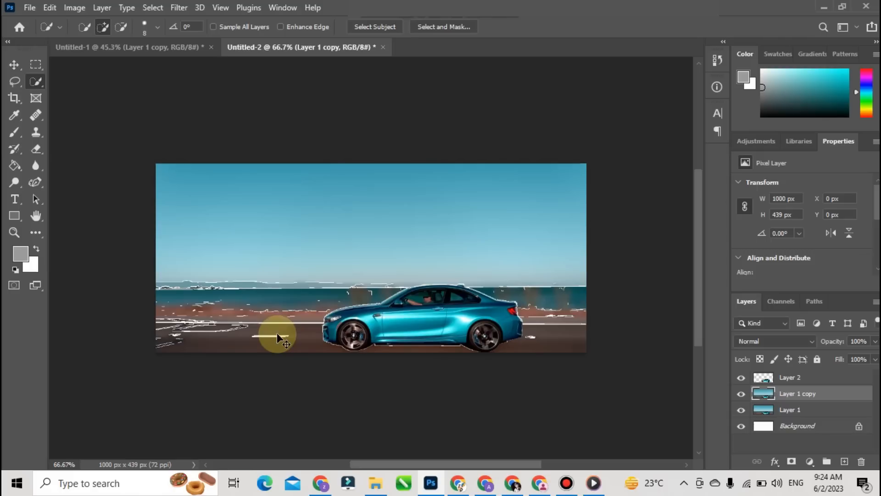
Step: Undo the Smart Blur, start a Surface Blur on Layer 1 copy and examine its preview at 33% on different parts of the photo
left_click(178, 8)
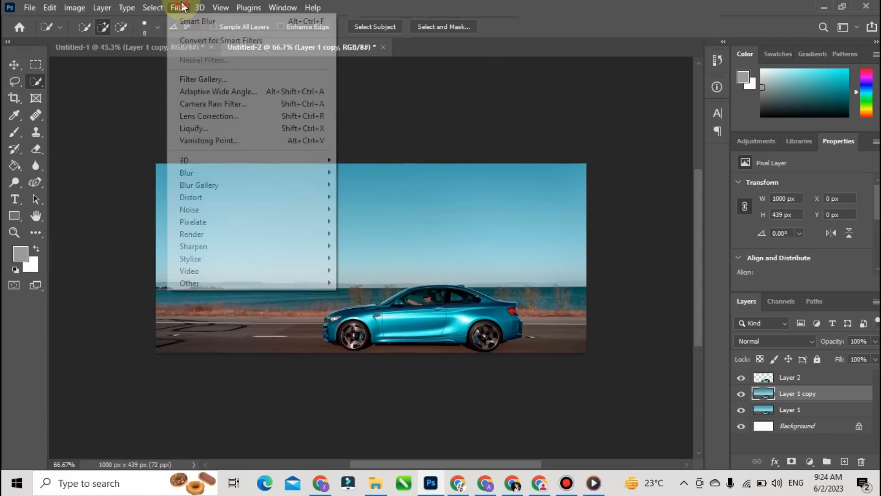
mouse_move(292, 173)
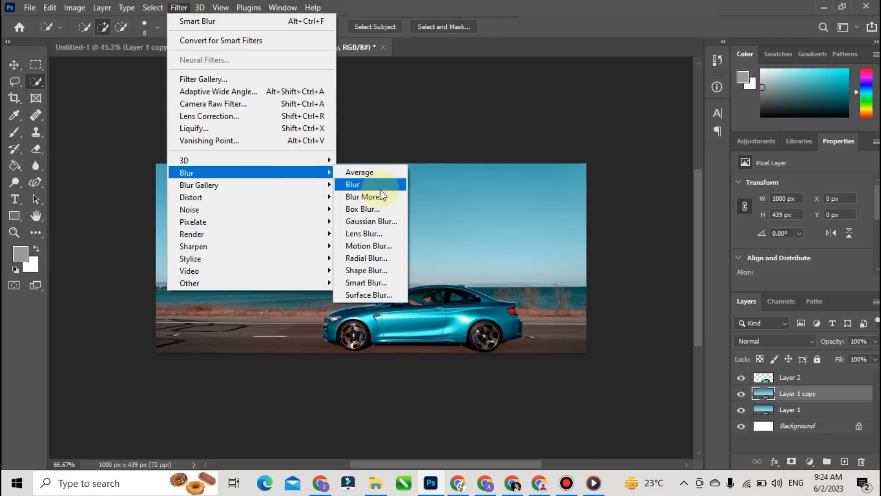
left_click(398, 295)
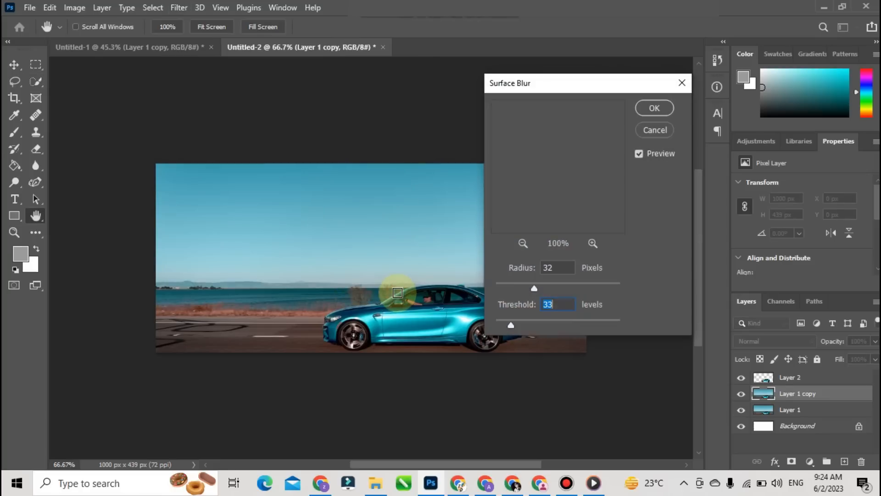
left_click(522, 243)
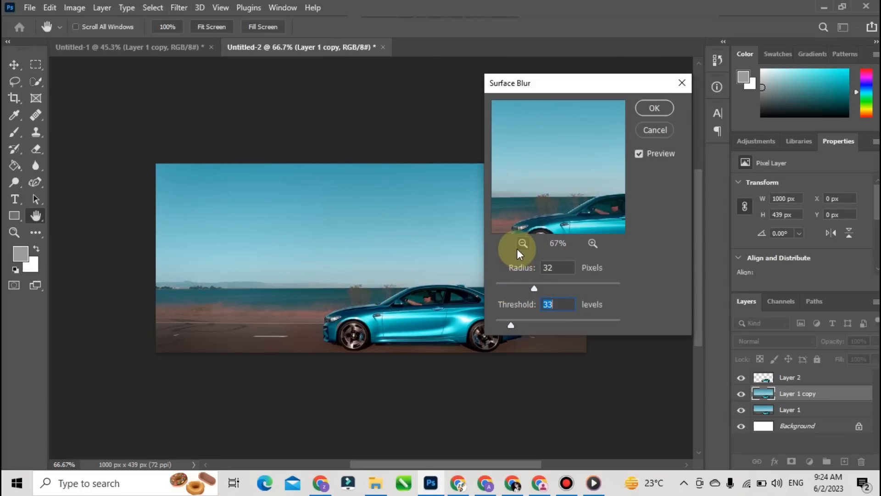
left_click(522, 244)
left_click(522, 244)
left_click(551, 190)
left_click_drag(550, 190, 517, 187)
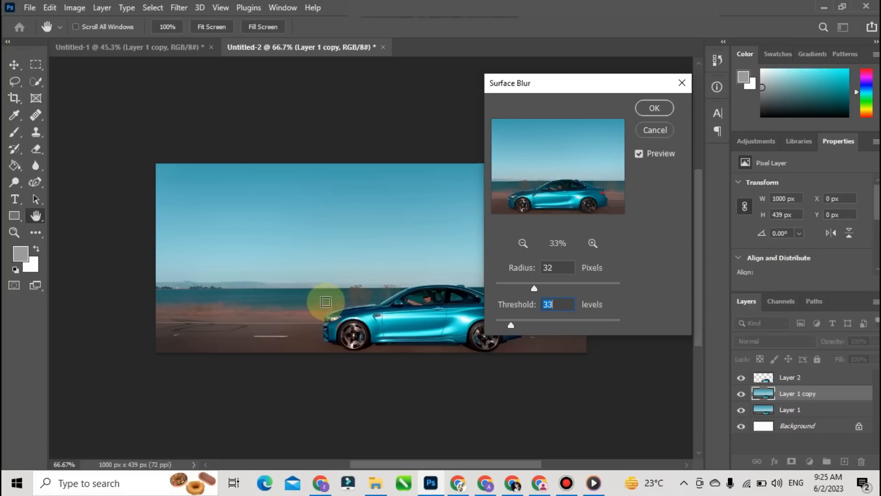
left_click(273, 326)
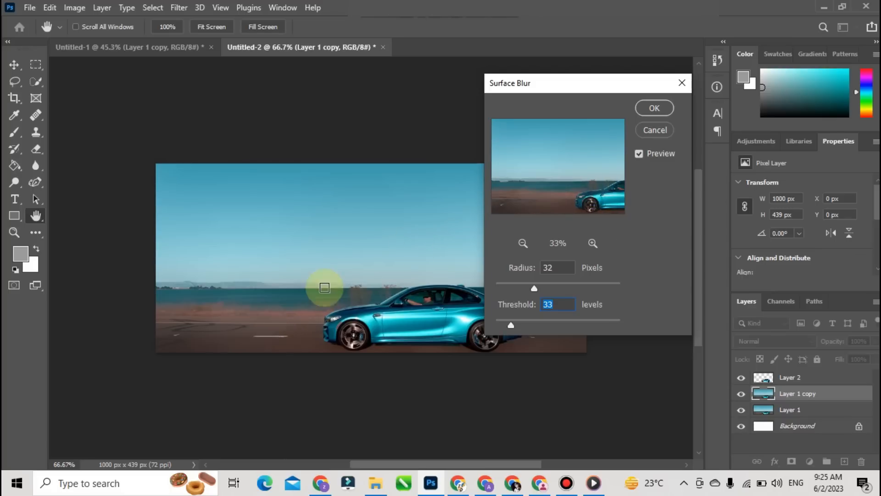
left_click(420, 301)
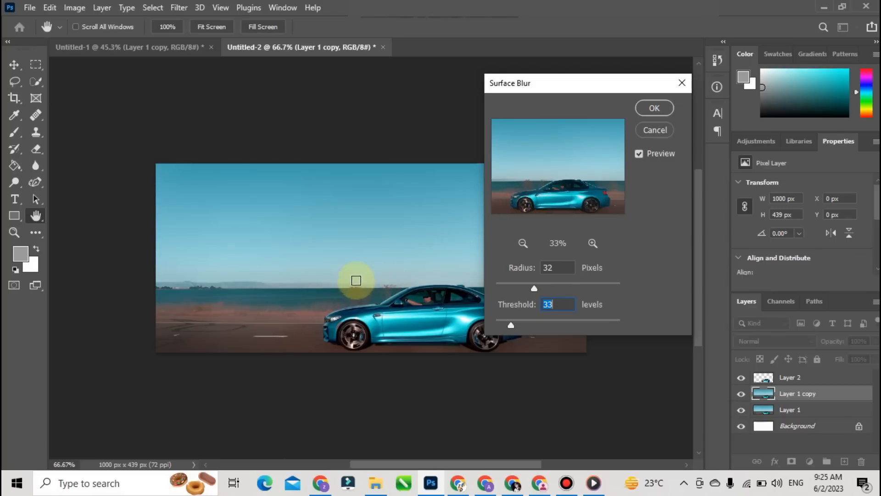
left_click(339, 294)
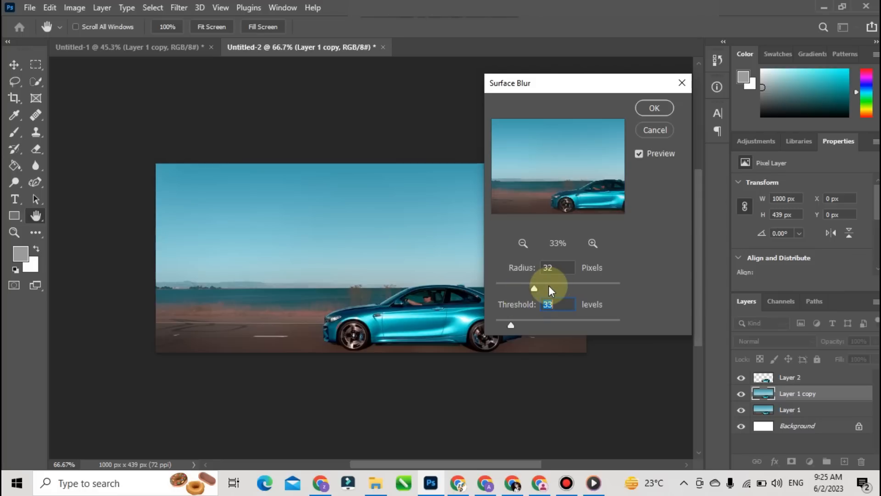
Step: Apply the Surface Blur to Layer 1 copy with a radius of 52 pixels and an increased threshold
left_click_drag(534, 284, 561, 279)
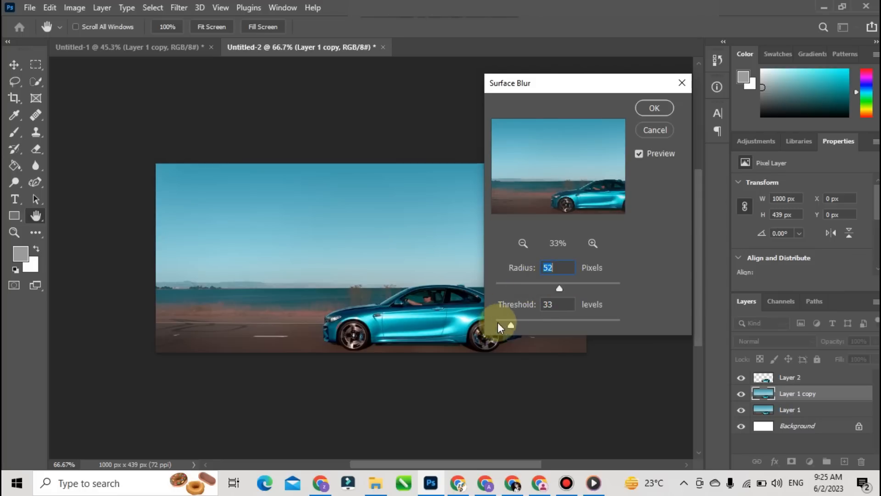
left_click_drag(510, 324, 539, 320)
left_click(647, 110)
key("w")
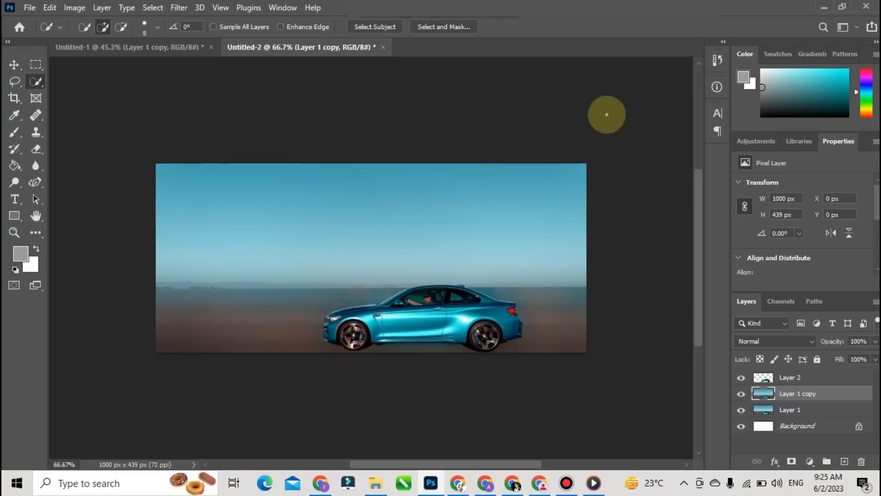